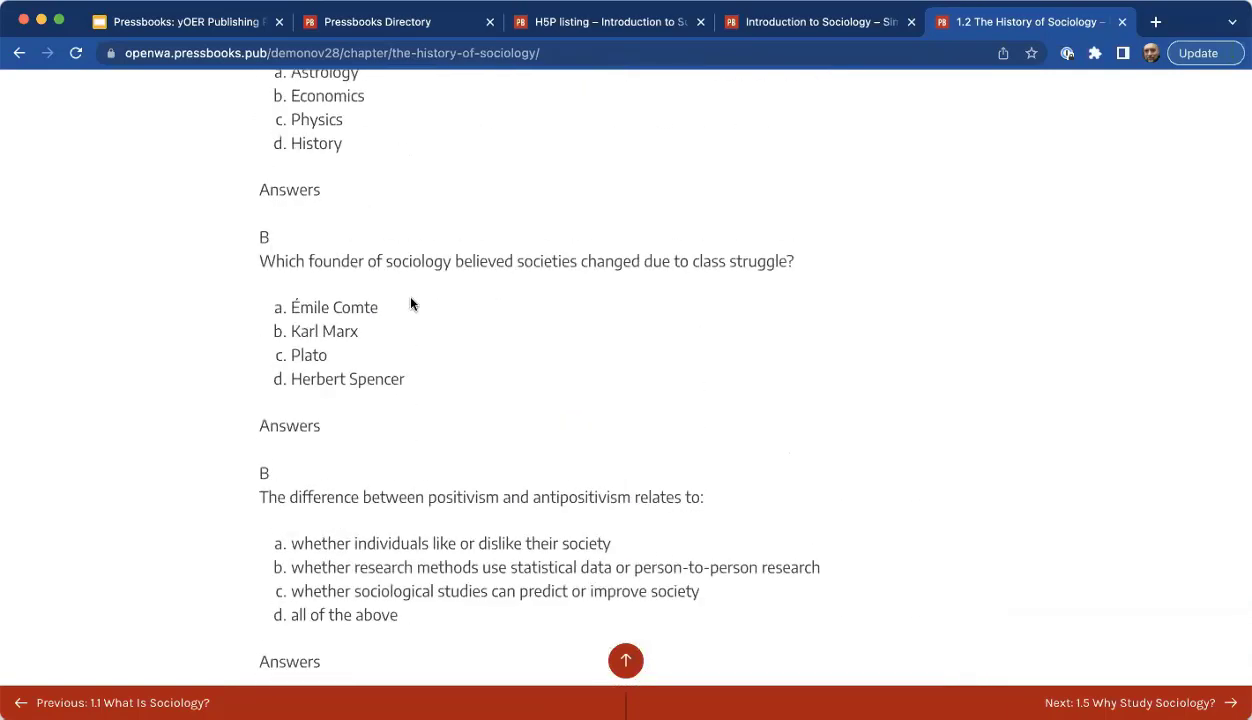
Go from the History of Sociology chapter to the Introduction to Sociology book's admin dashboard.
scroll(410, 303, "up", 3)
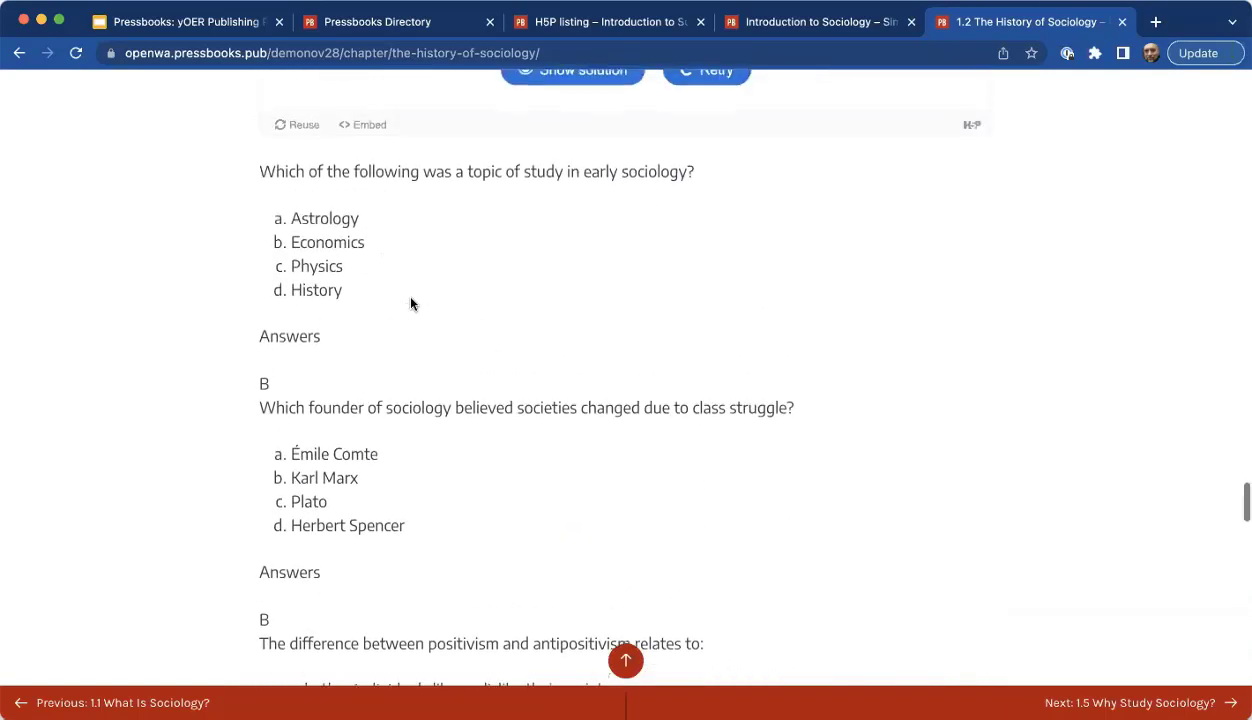
scroll(410, 303, "up", 5)
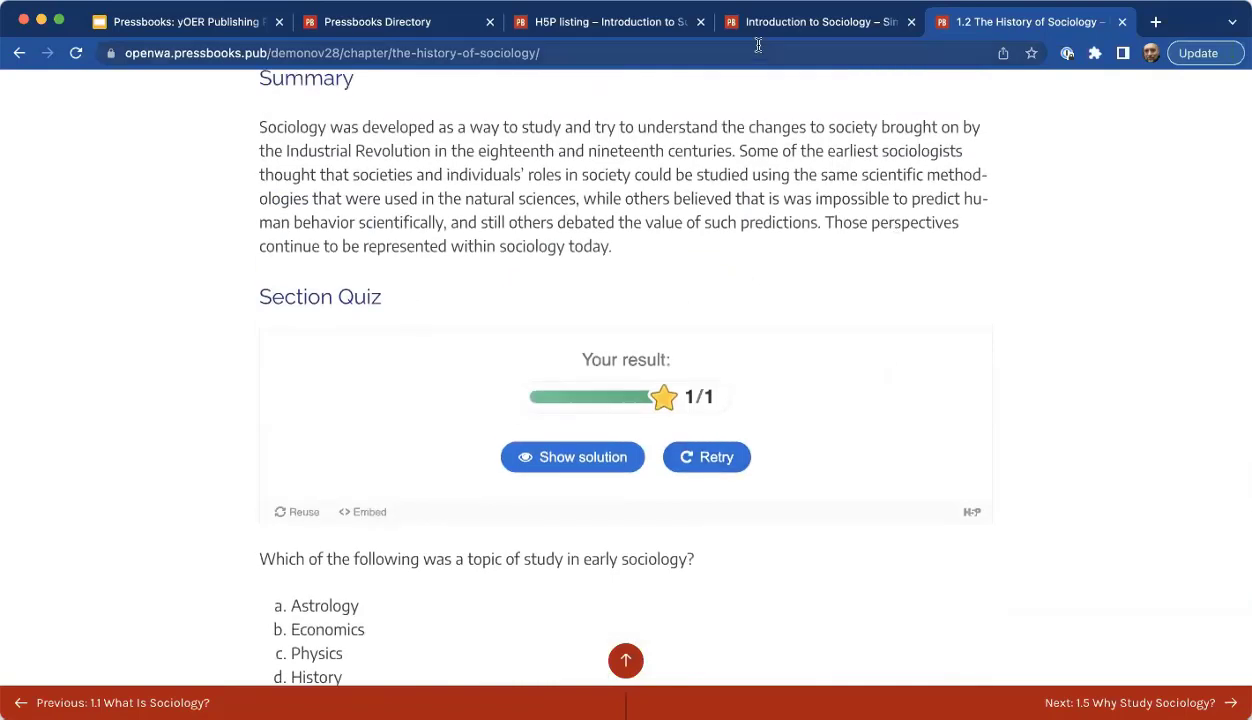
left_click(783, 25)
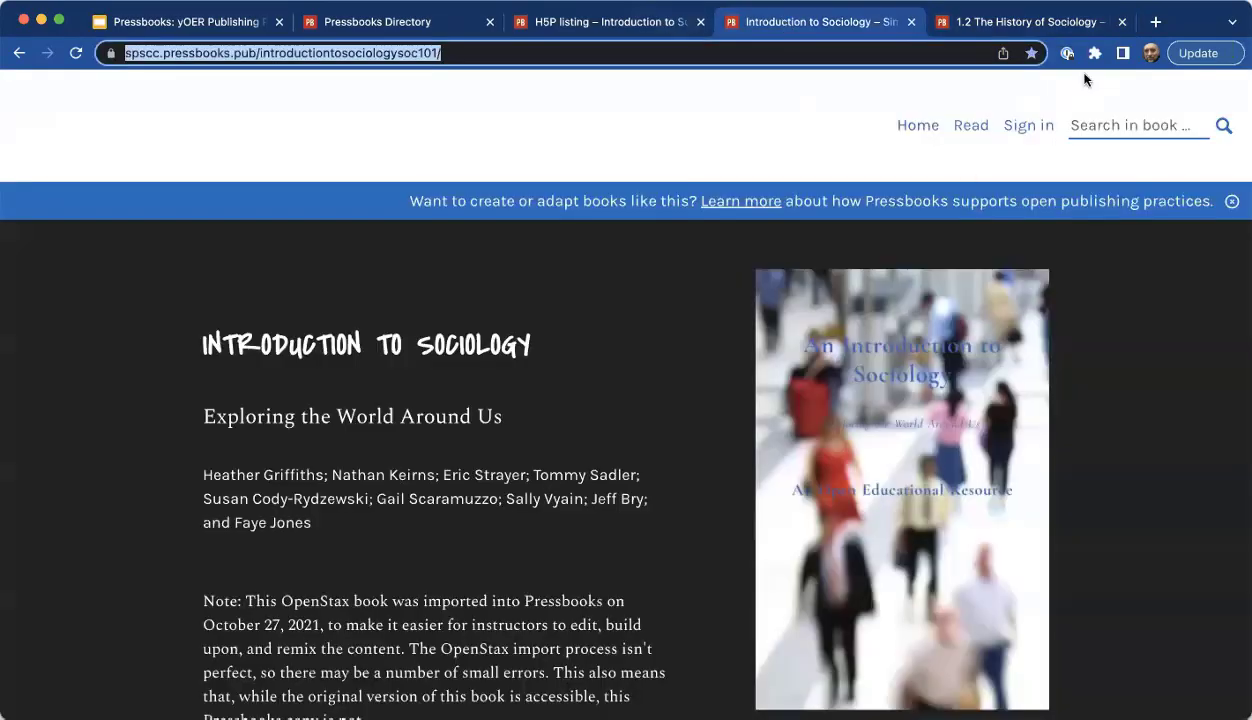
left_click(1030, 22)
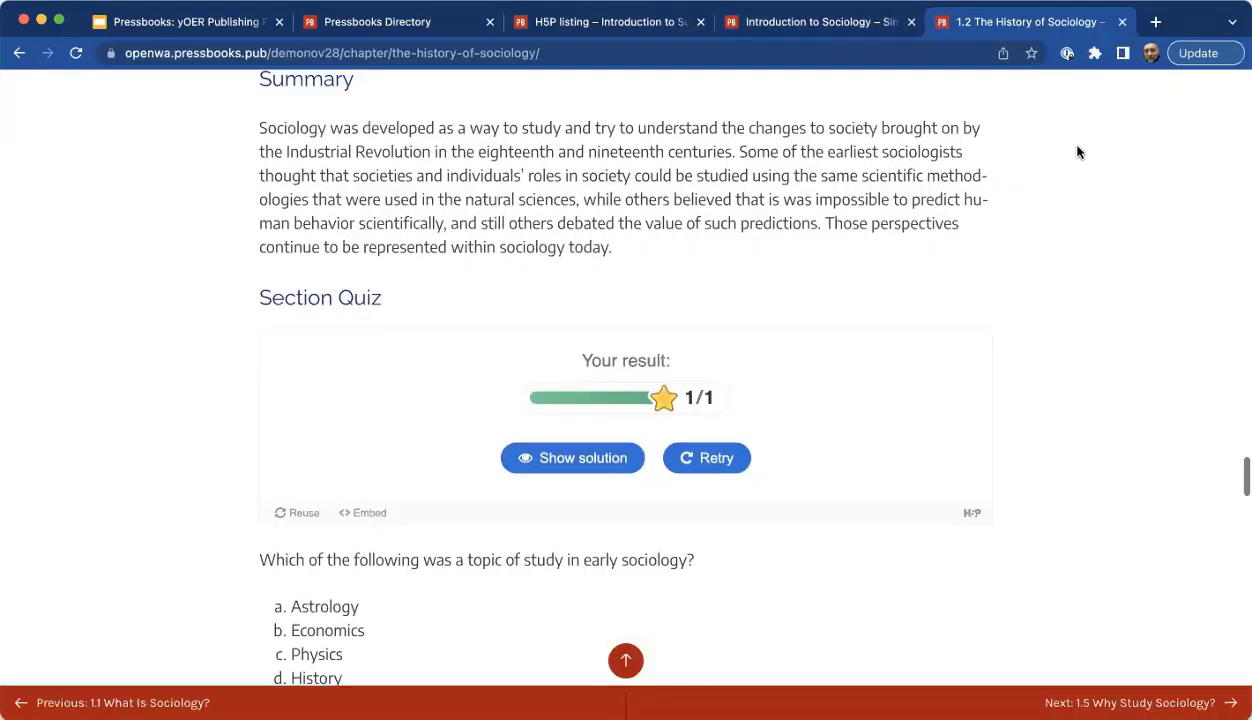
scroll(1076, 151, "up", 10)
scroll(1076, 151, "up", 10)
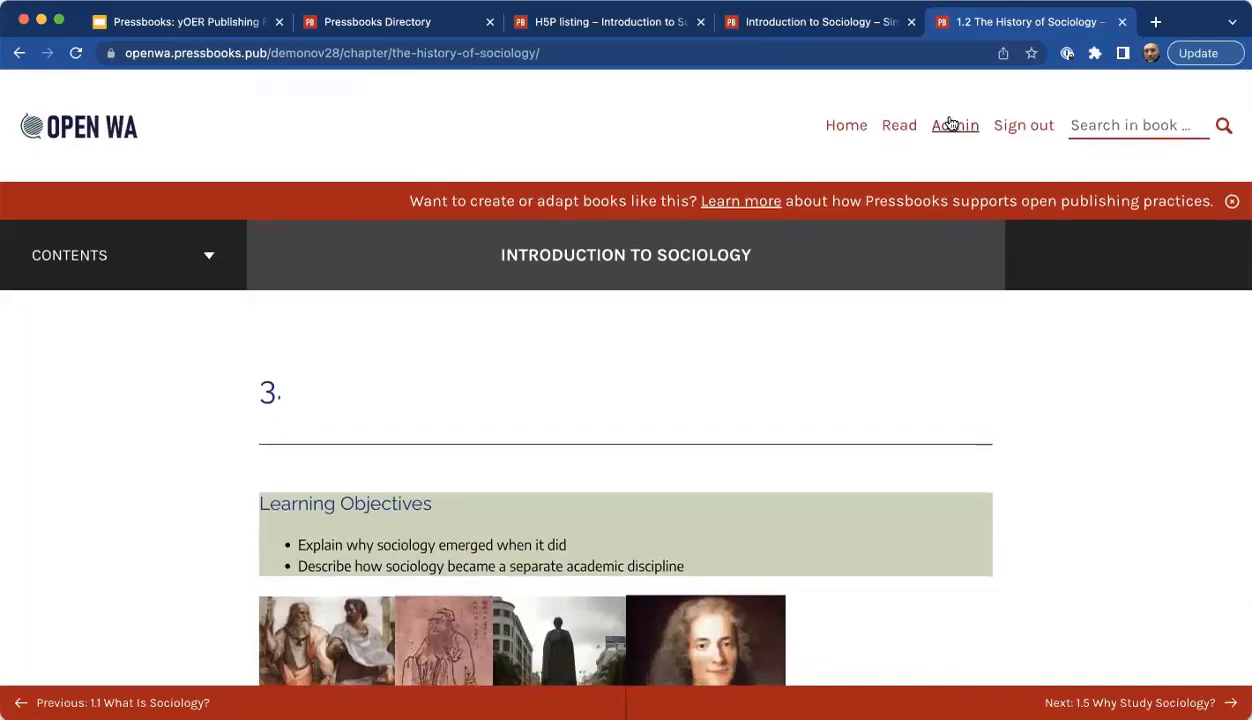
left_click(952, 124)
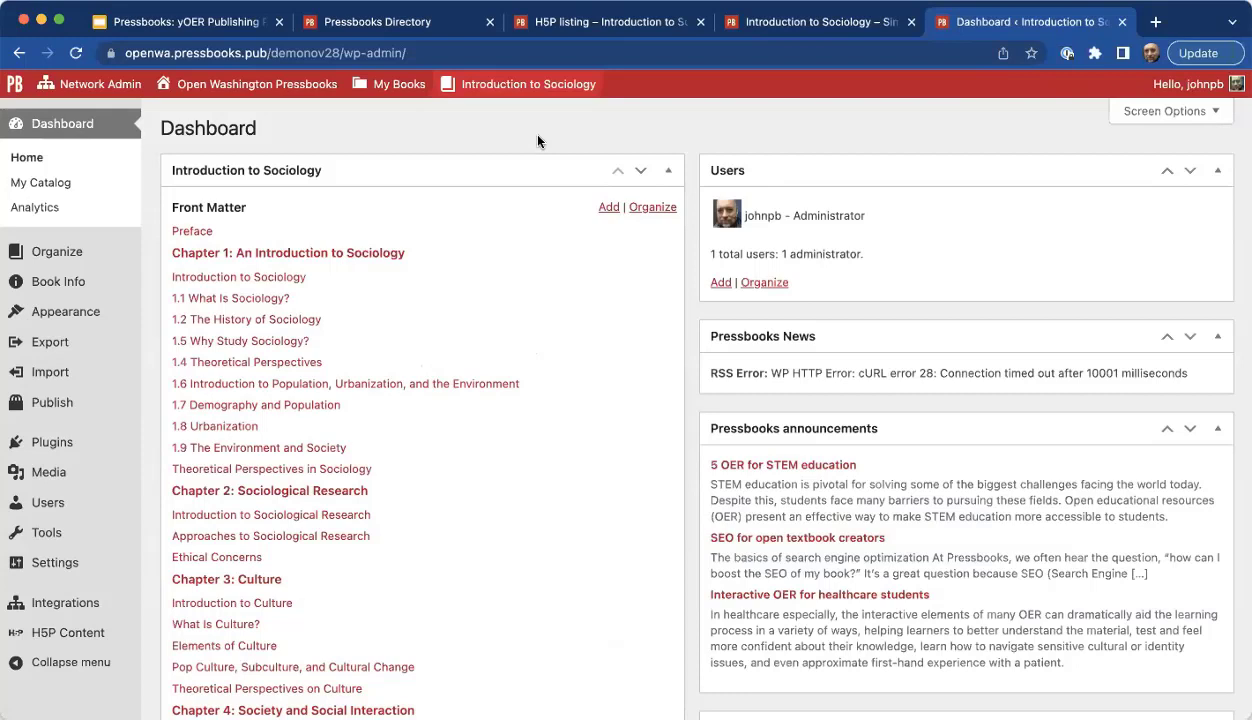
Open Rothschild's Introduction to Sociology from the directory's sociology search results.
left_click(421, 34)
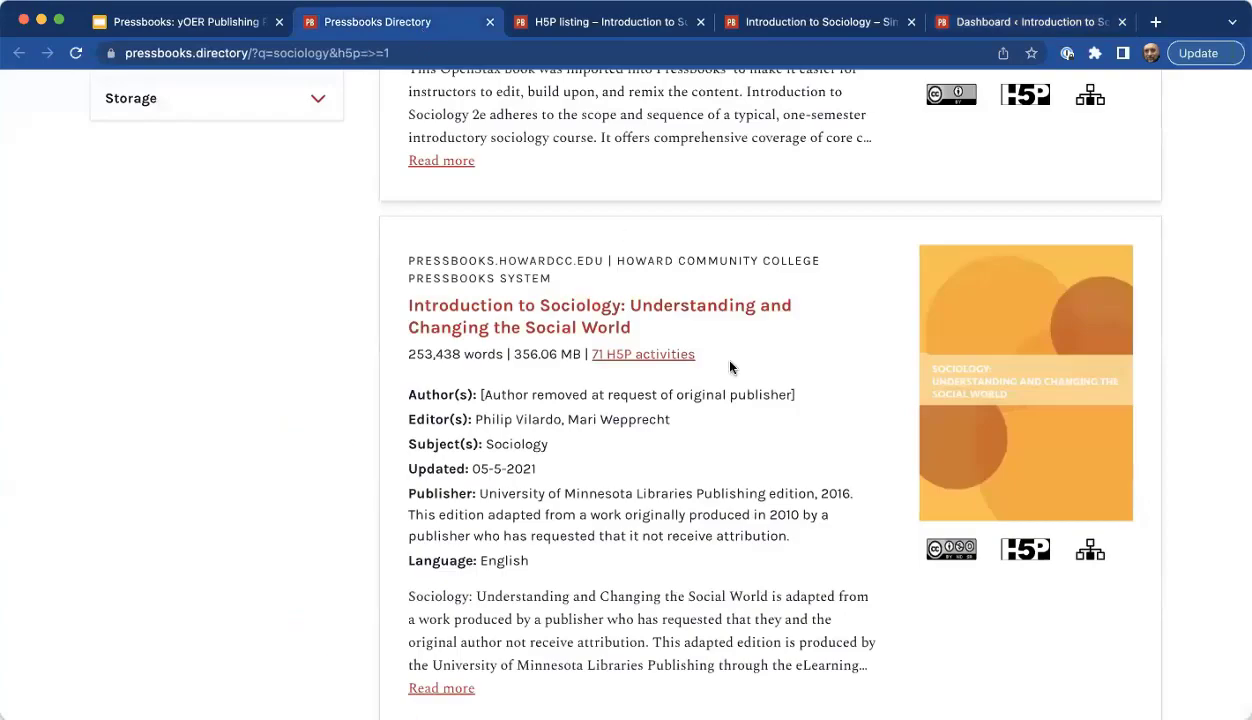
scroll(730, 367, "down", 12)
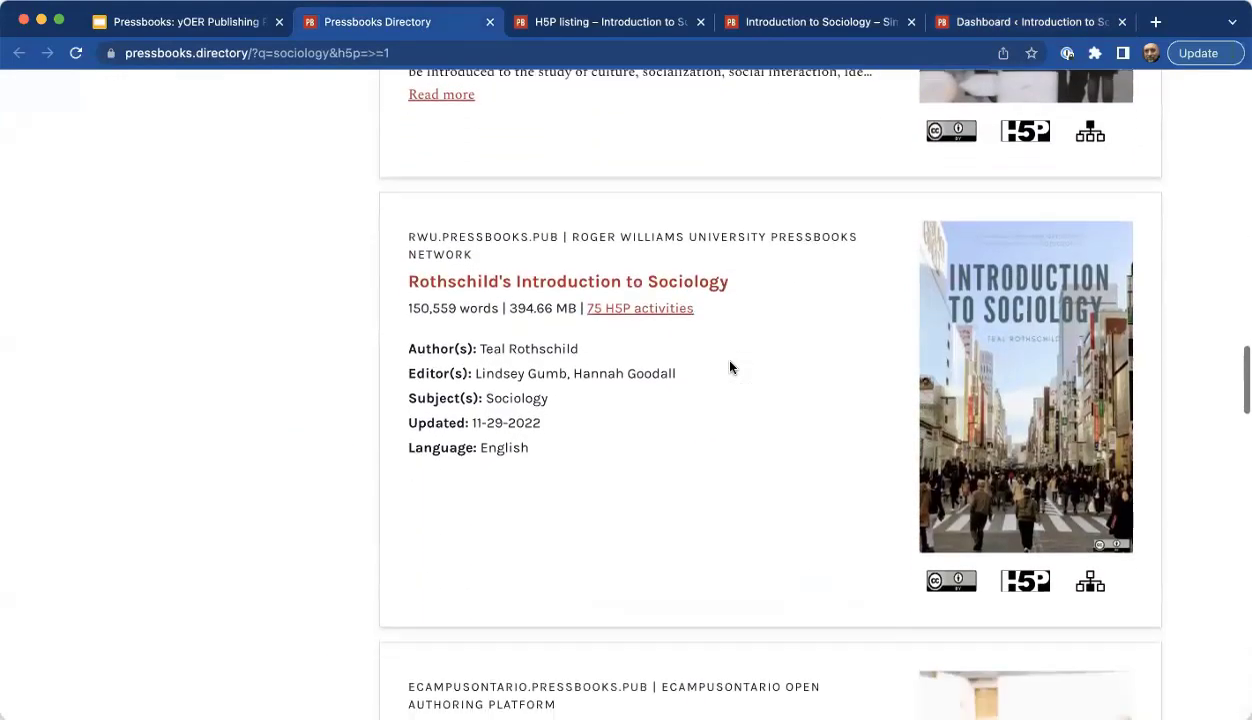
scroll(731, 366, "down", 1)
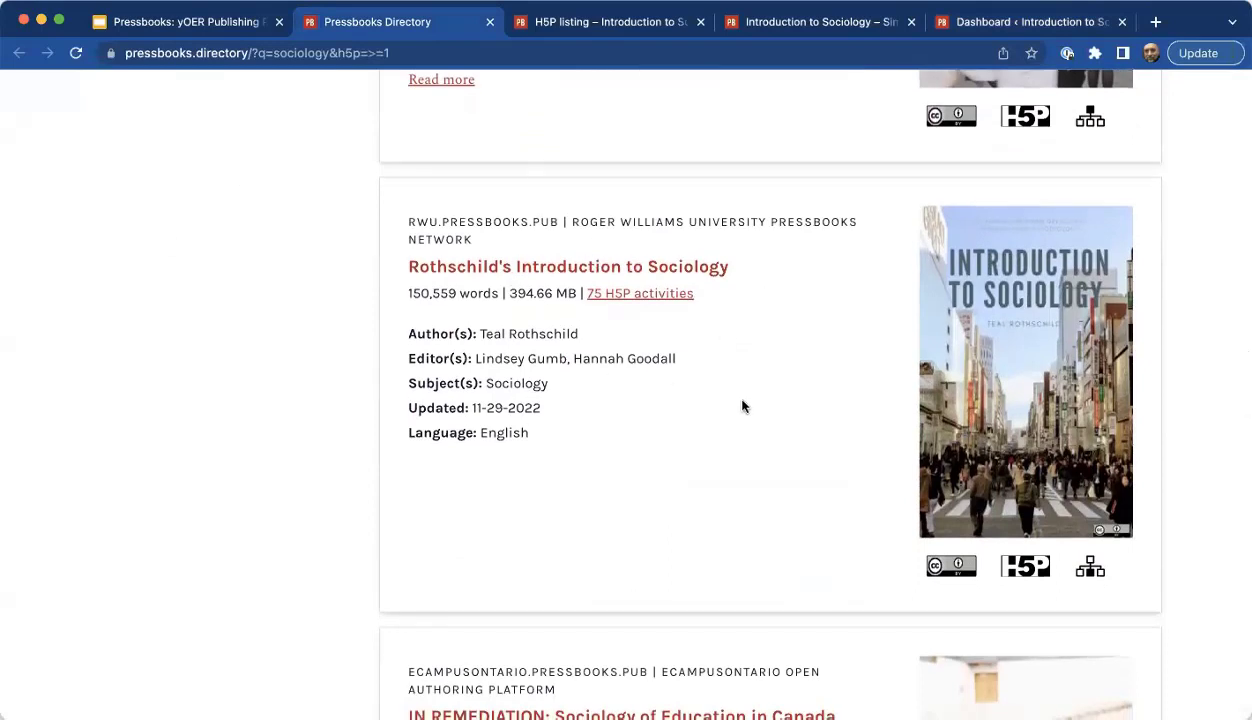
left_click(533, 273)
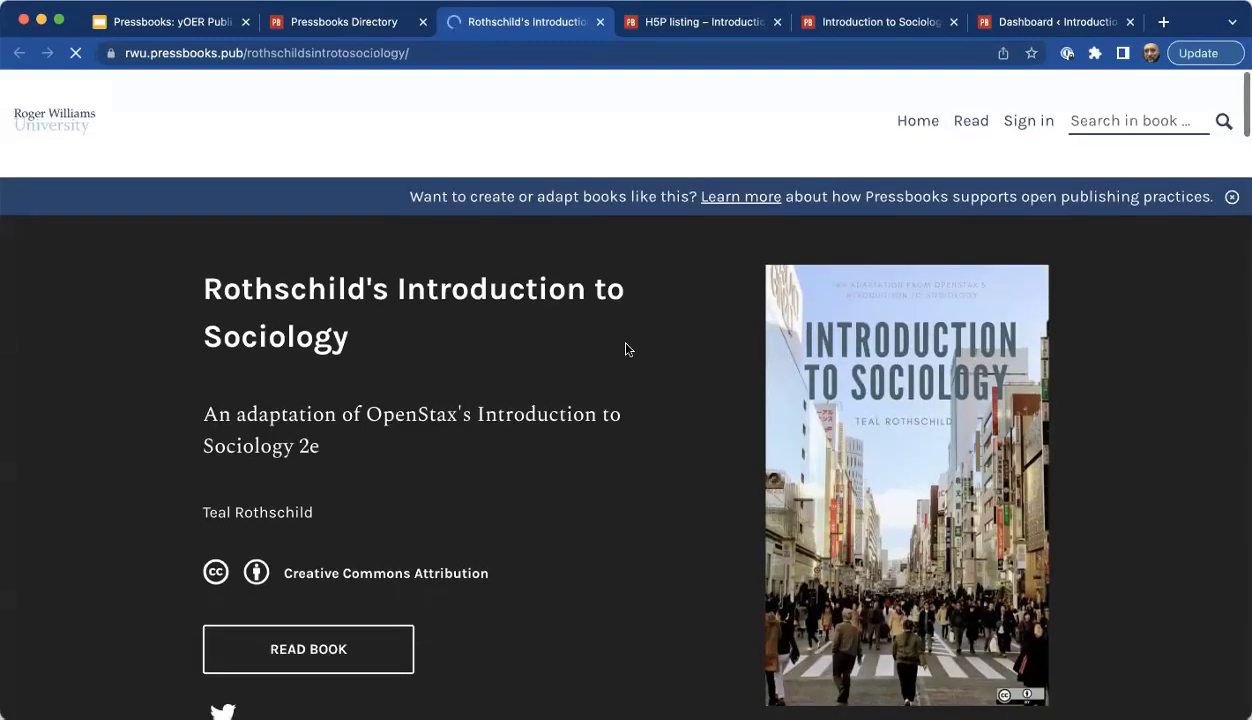
Copy the Rothschild book's web address and return to the Introduction to Sociology dashboard.
scroll(626, 349, "down", 15)
scroll(626, 349, "down", 6)
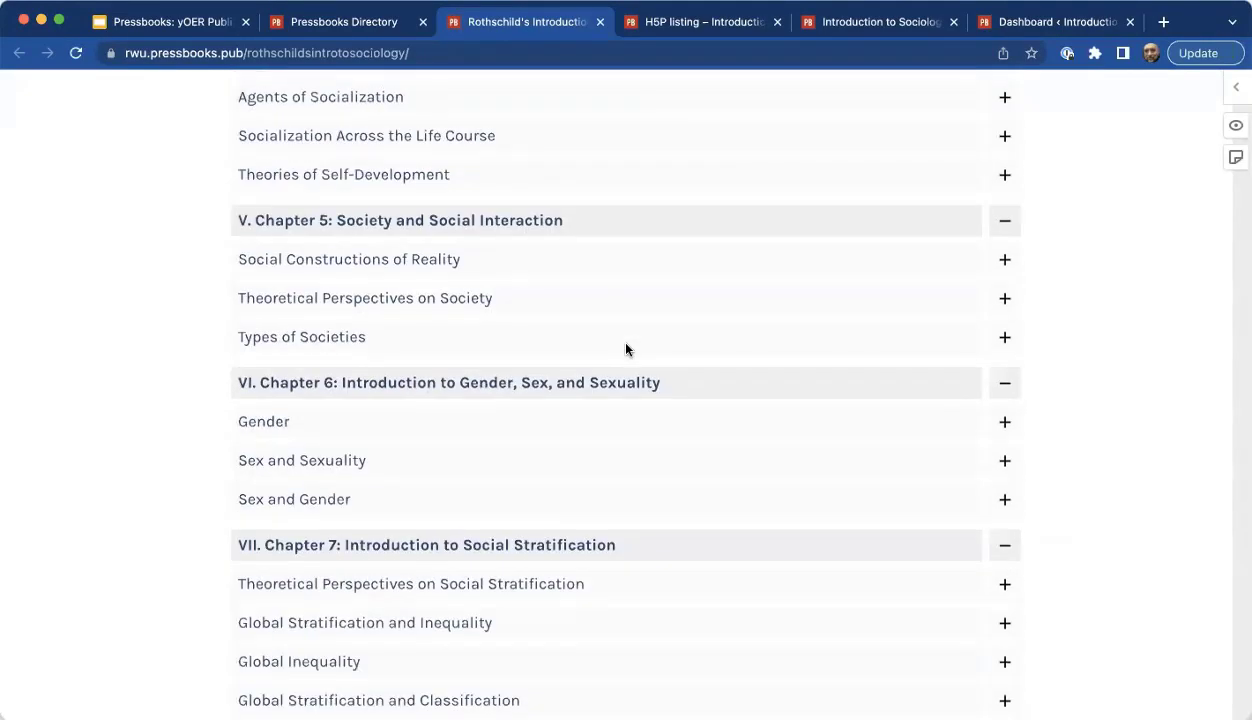
scroll(626, 349, "down", 1)
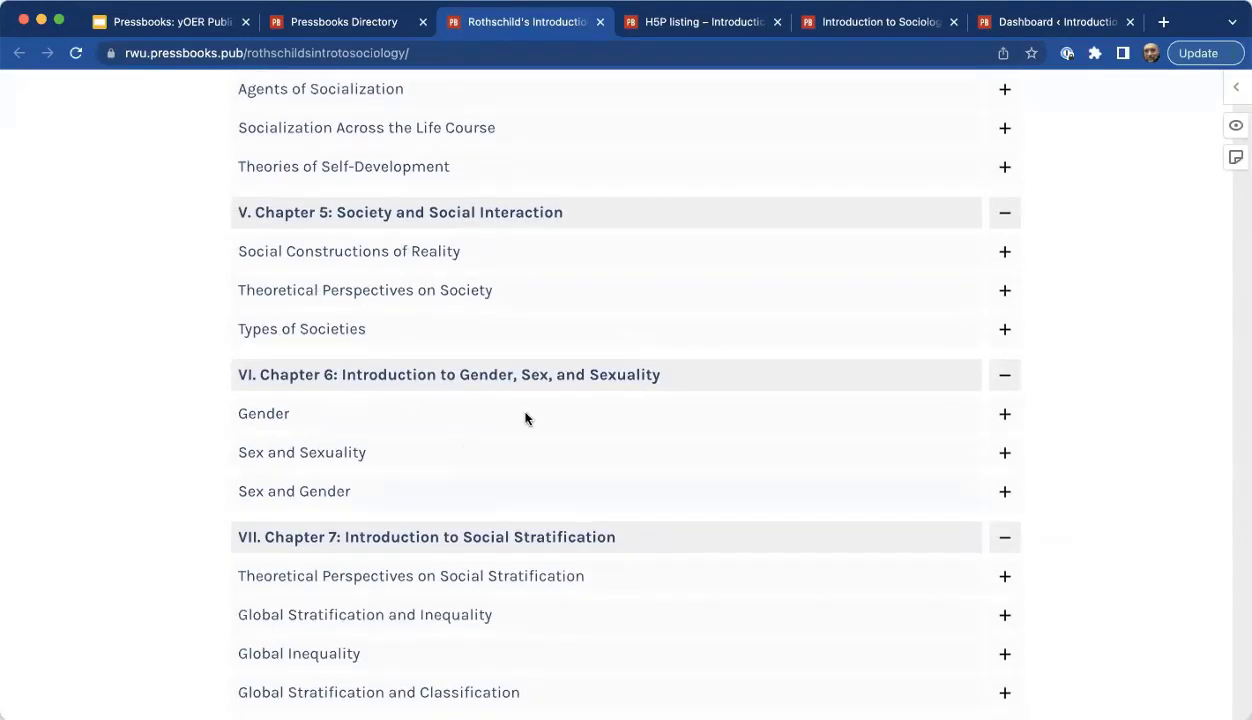
scroll(609, 215, "up", 20)
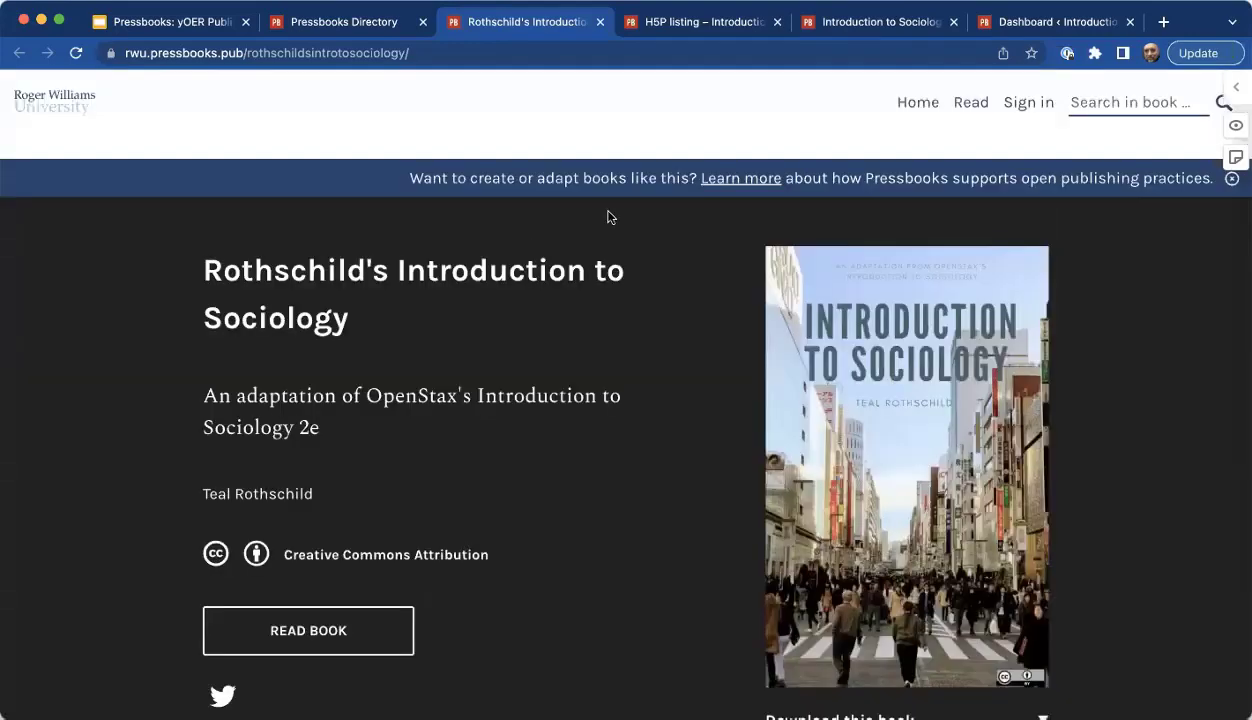
left_click(410, 52)
key("super+c")
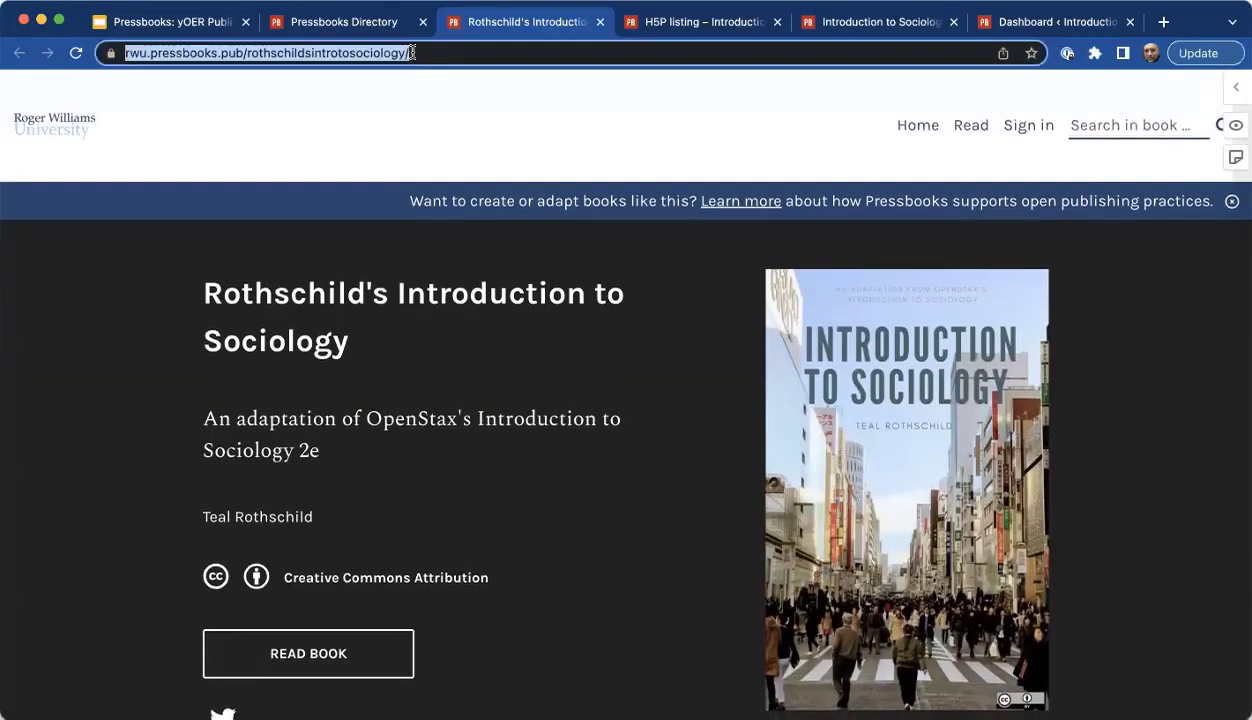
left_click(1028, 20)
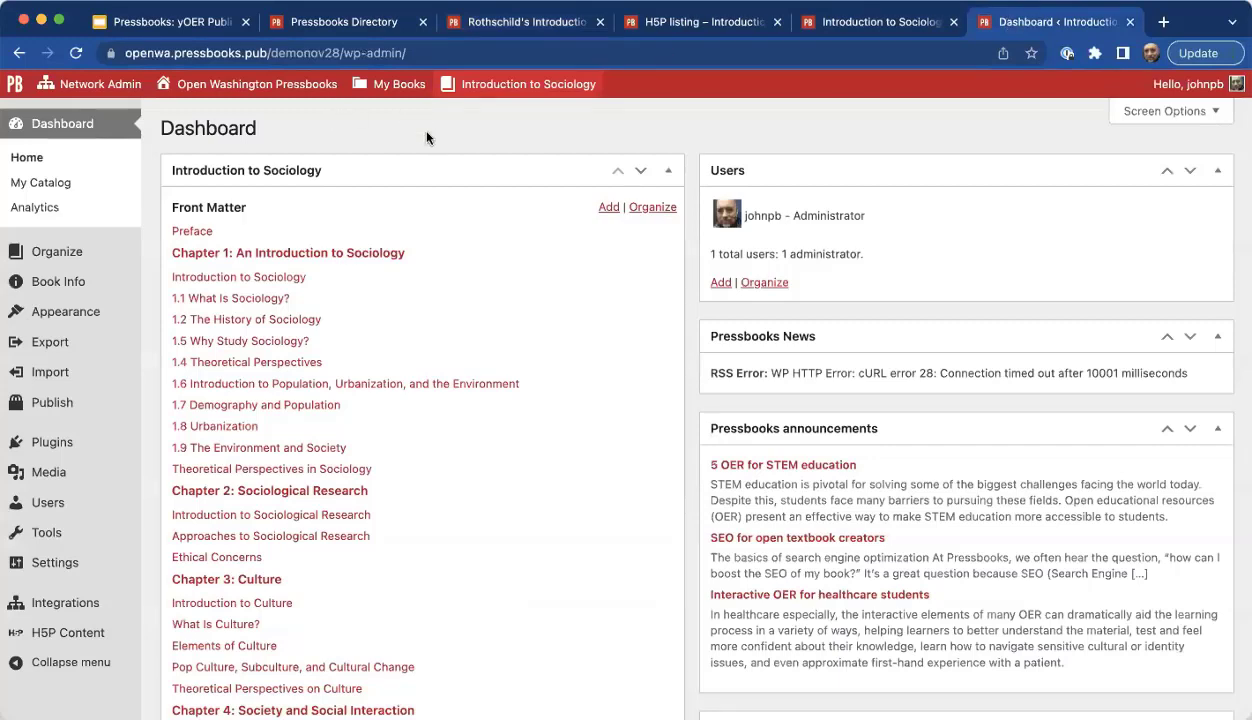
On the Import page, set the import type to Web page or Pressbooks webbook.
mouse_move(40, 354)
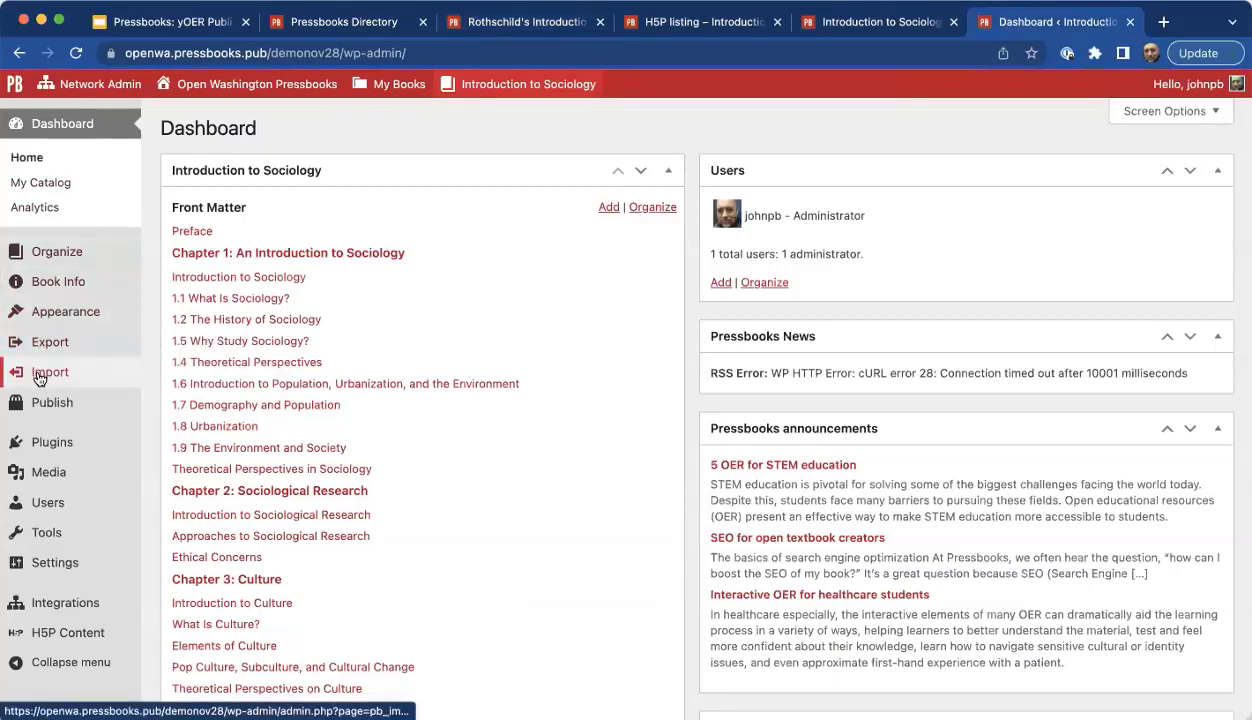
left_click(40, 371)
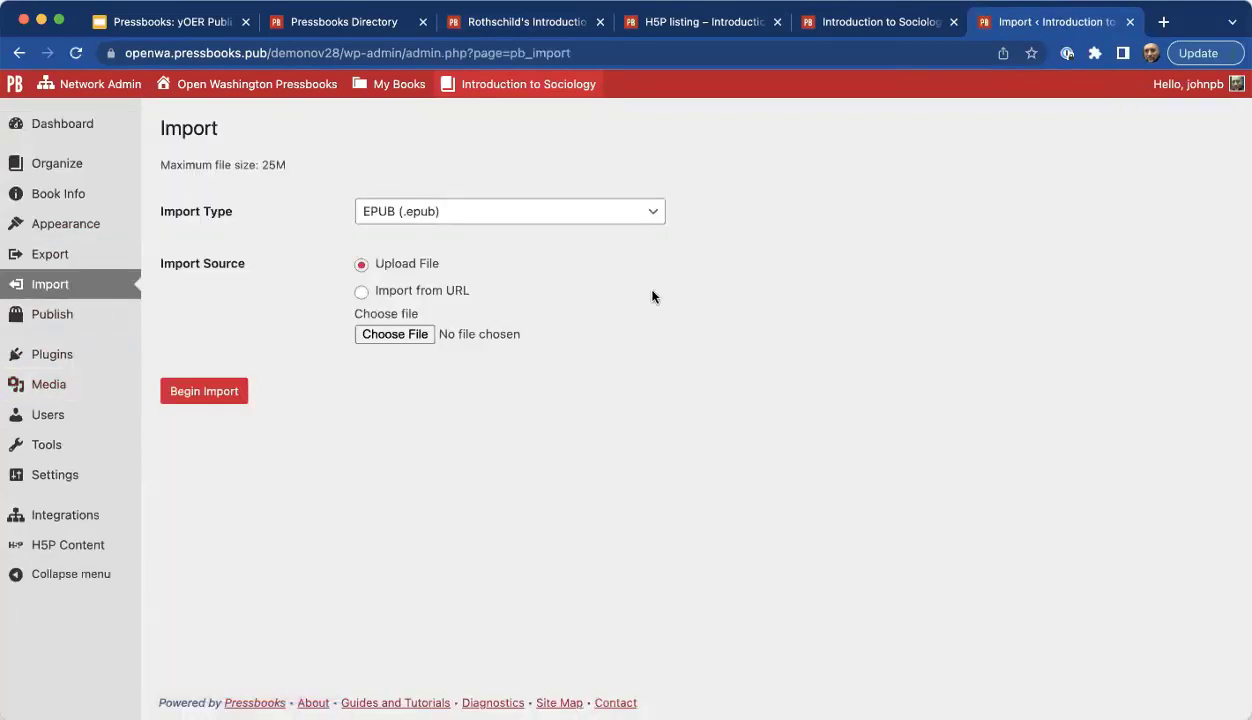
left_click(655, 212)
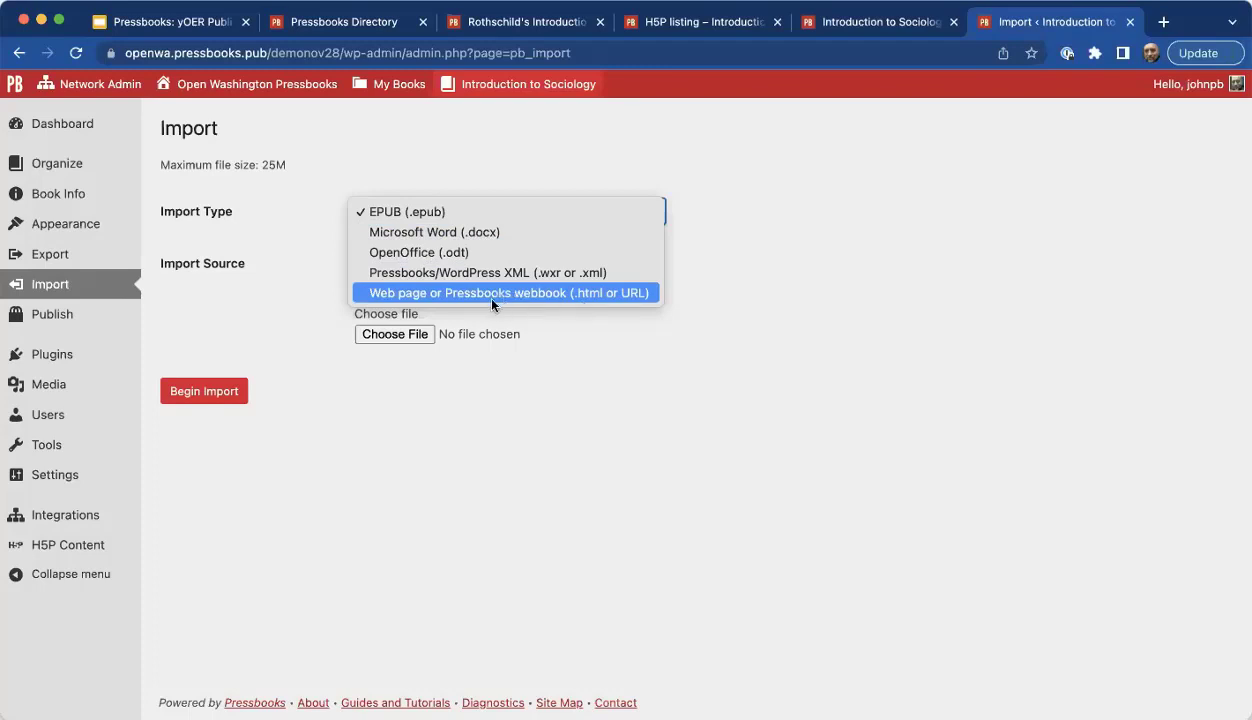
left_click(404, 343)
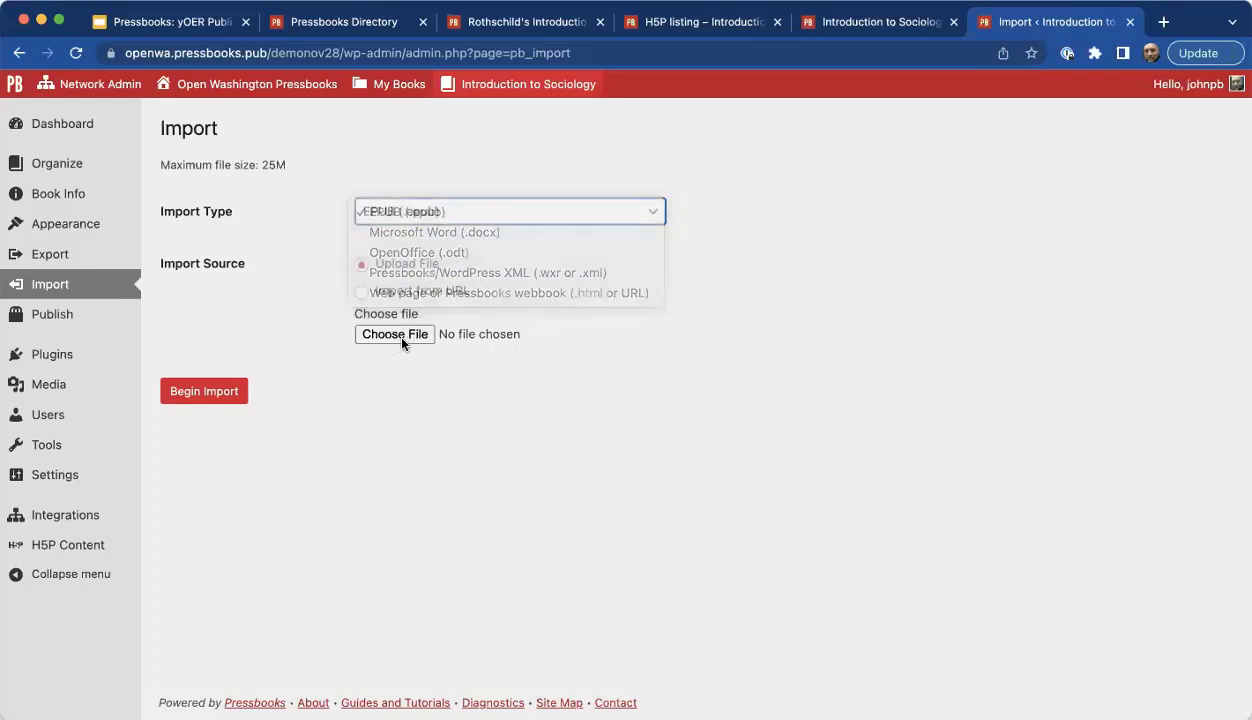
left_click(492, 214)
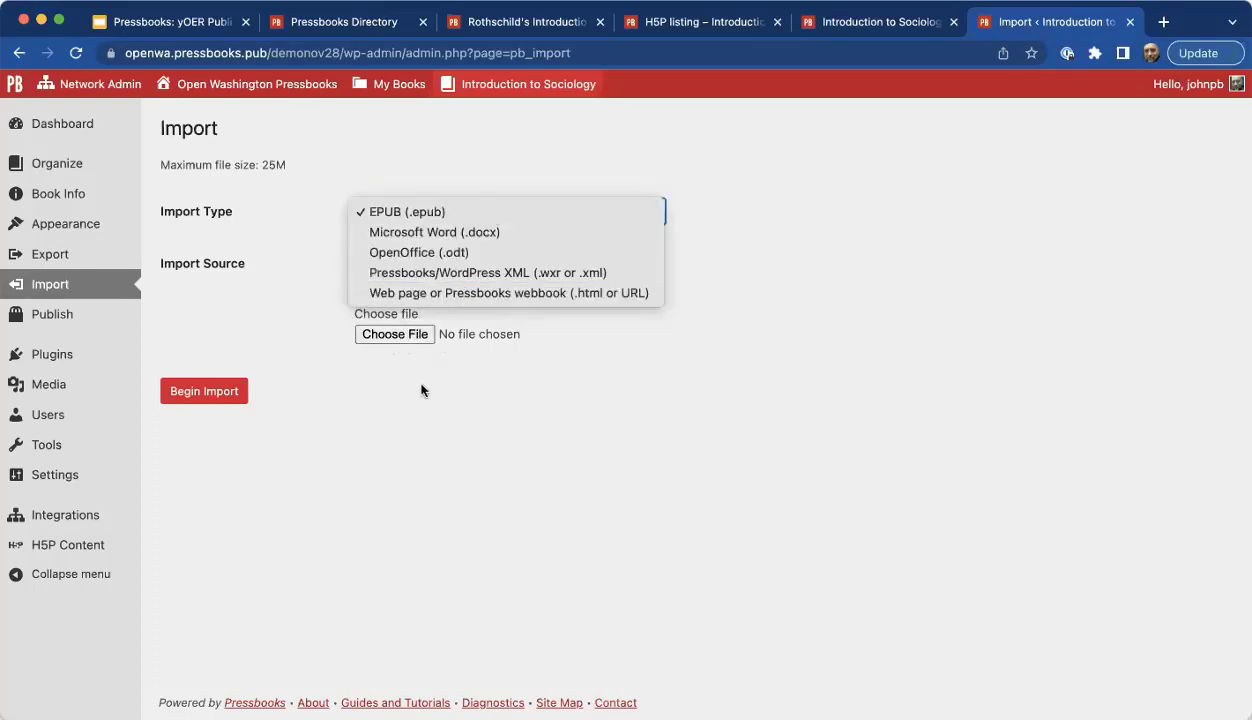
left_click(436, 291)
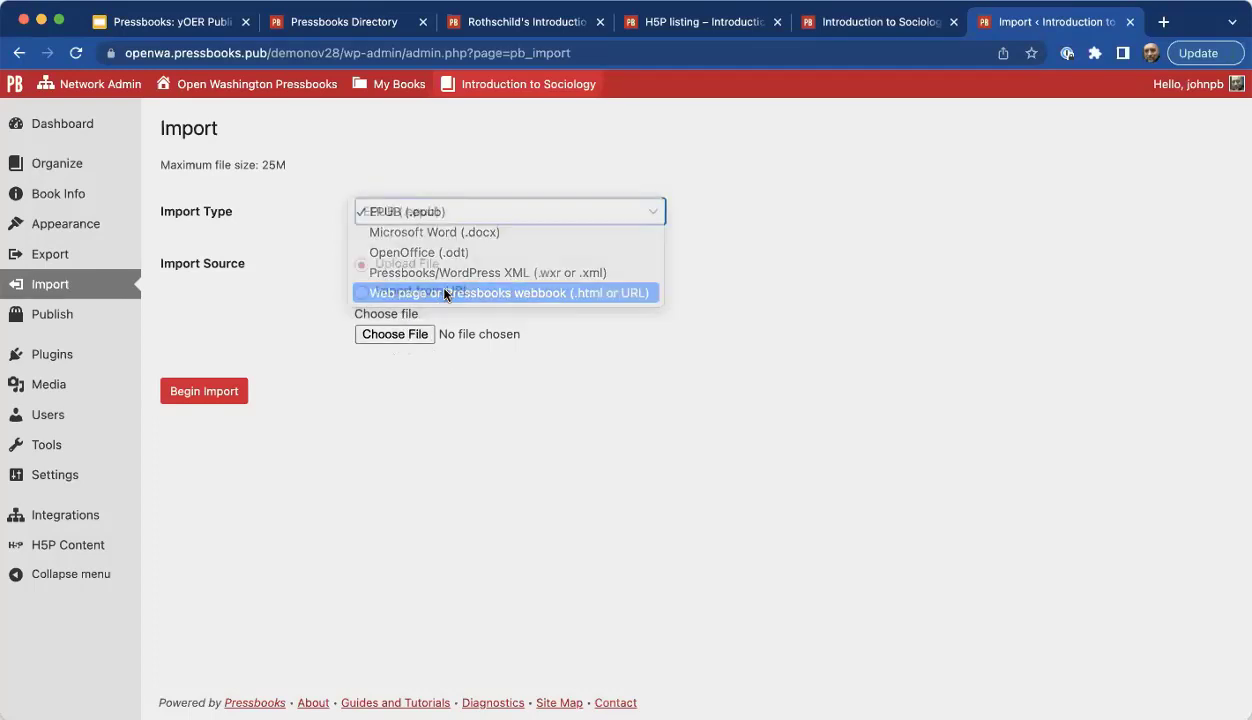
Switch the source to Import from URL and paste Rothschild's book address.
left_click(384, 340)
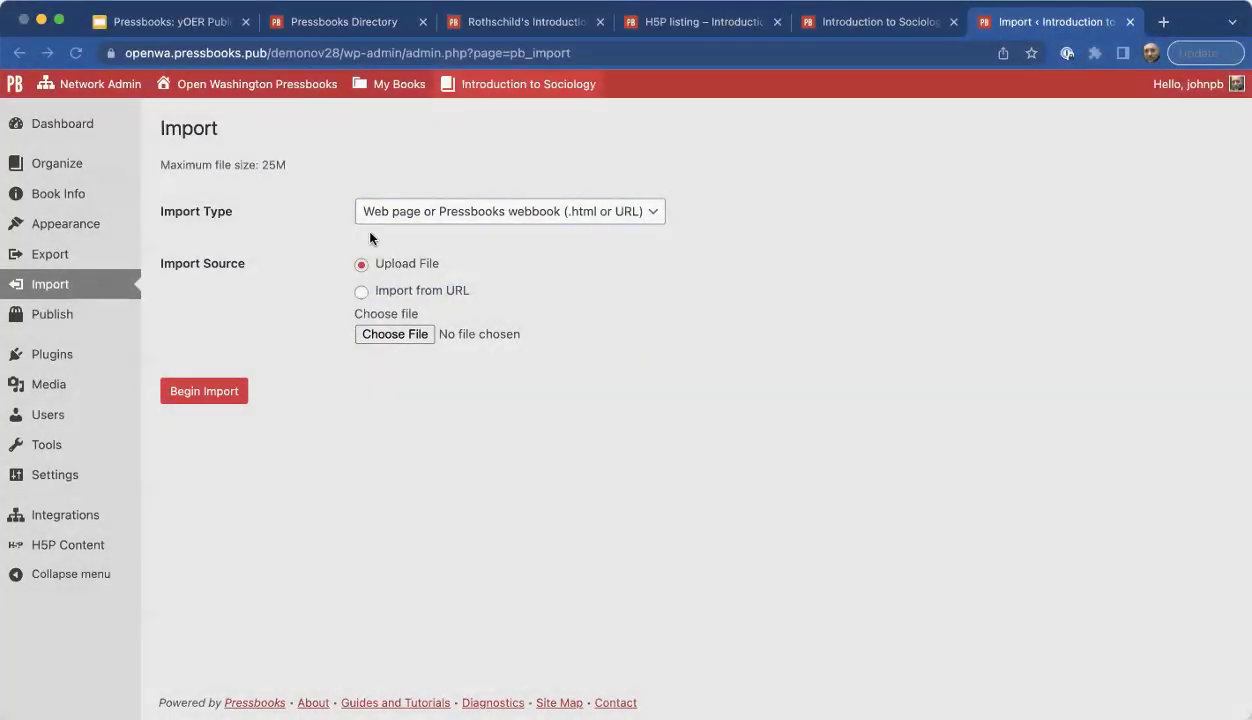
left_click(361, 298)
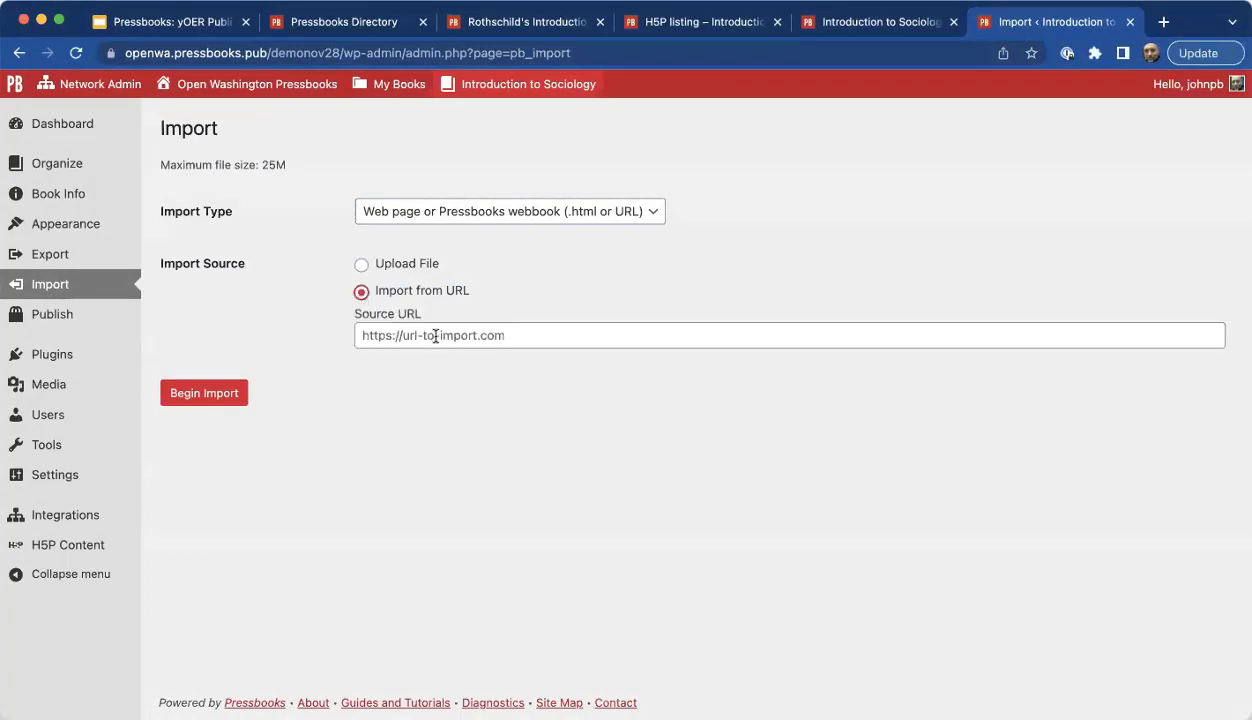
left_click(436, 336)
key("super+v")
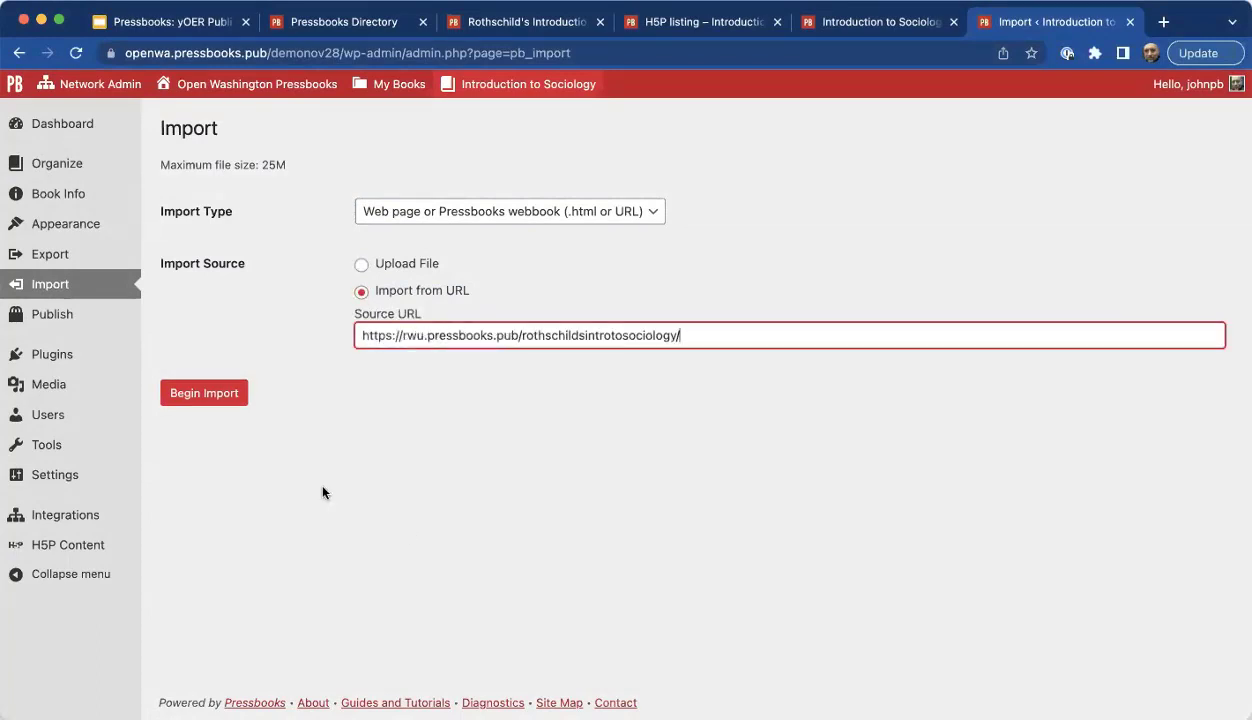
Load the Rothschild book's contents from the URL for selection.
left_click(206, 393)
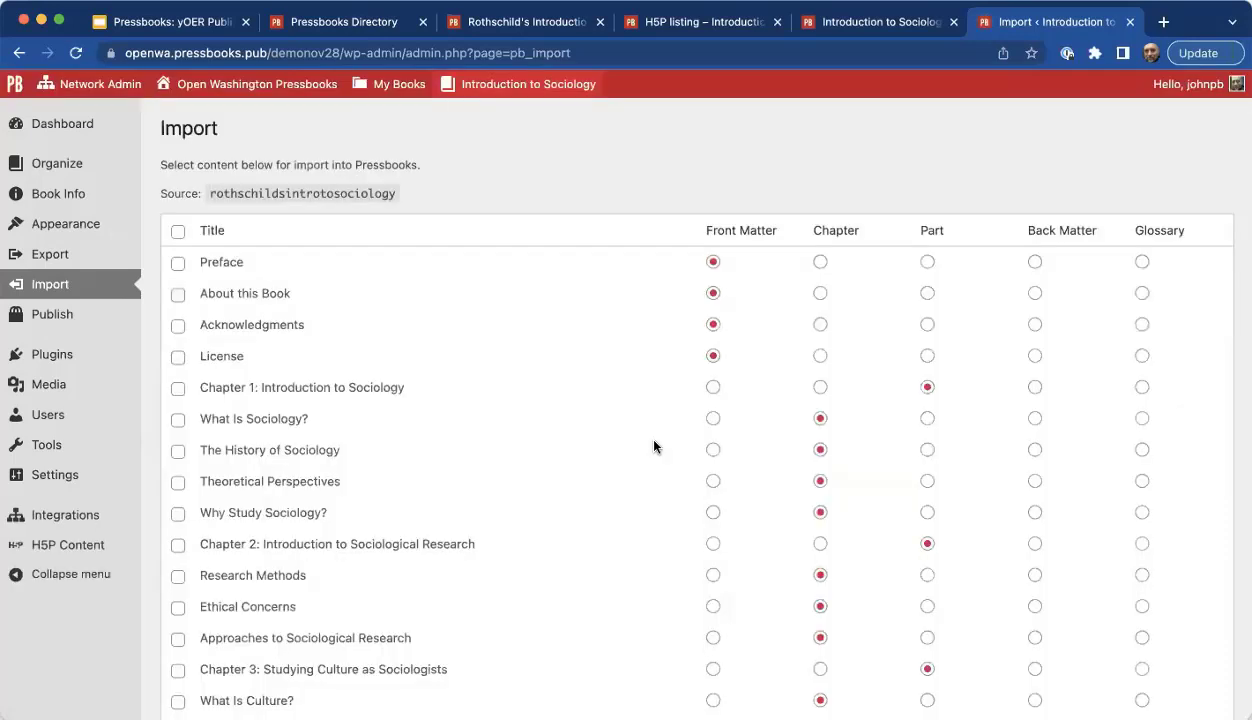
scroll(570, 497, "down", 10)
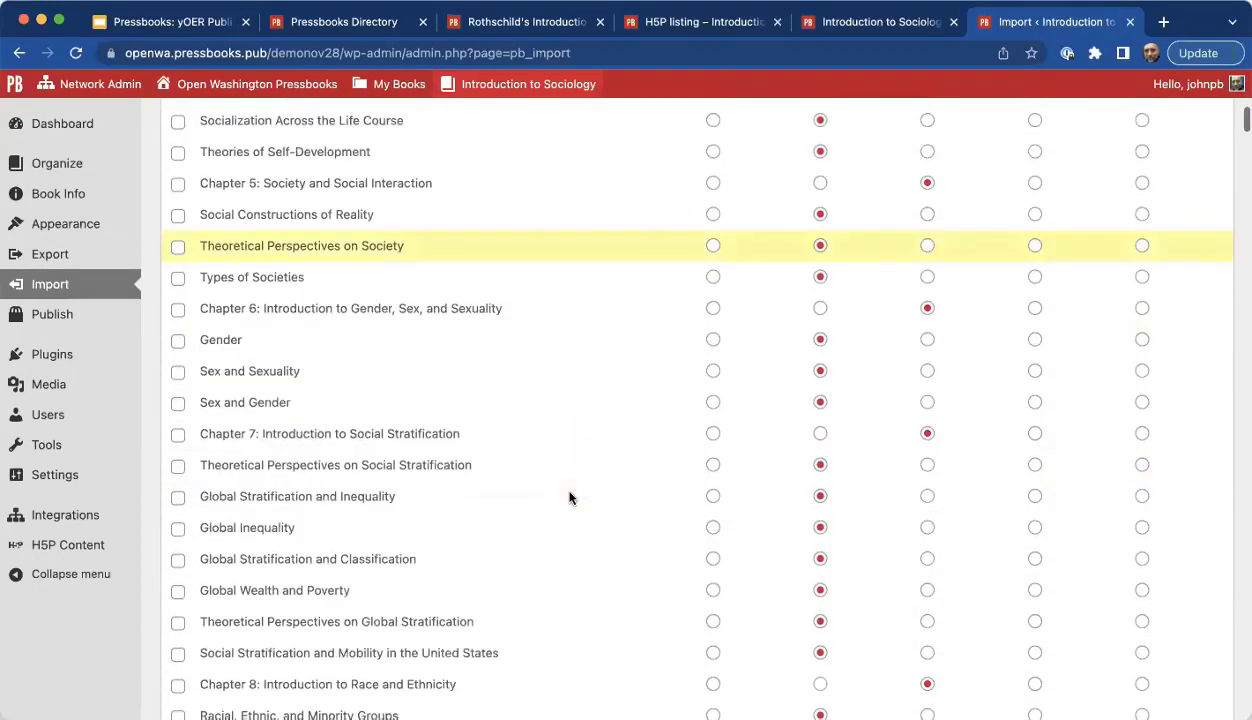
scroll(570, 497, "down", 3)
scroll(570, 497, "up", 3)
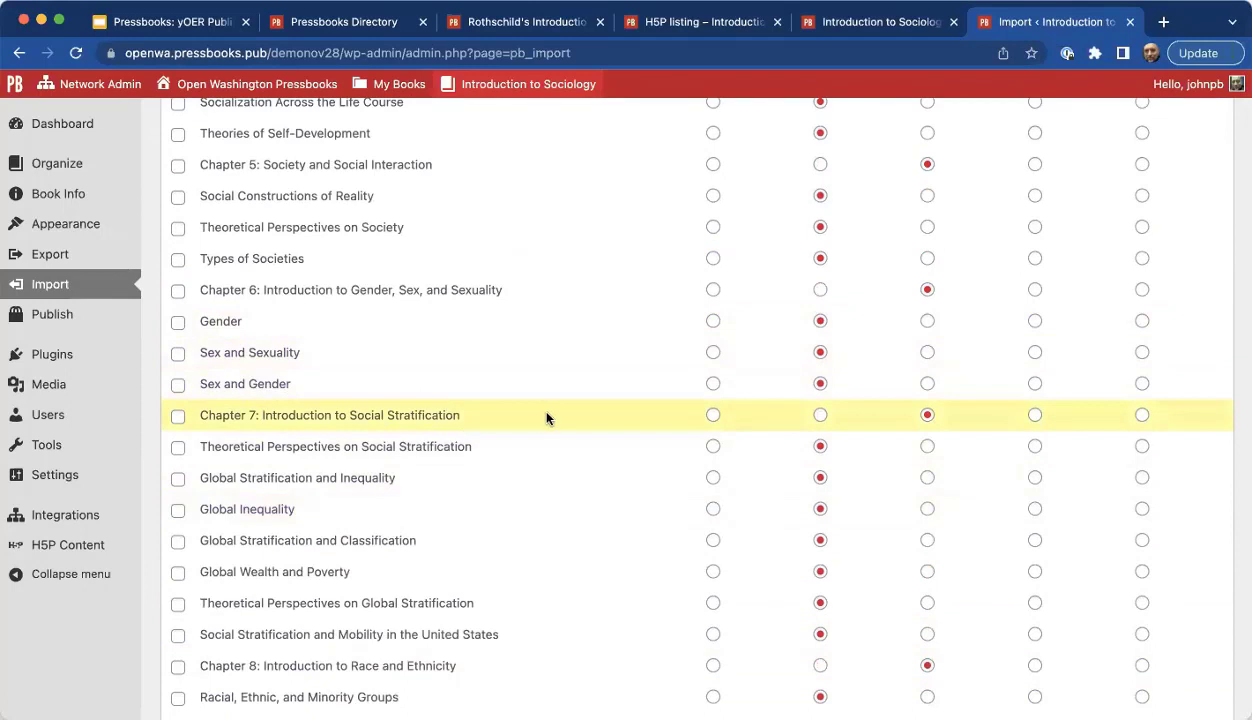
scroll(546, 418, "down", 1)
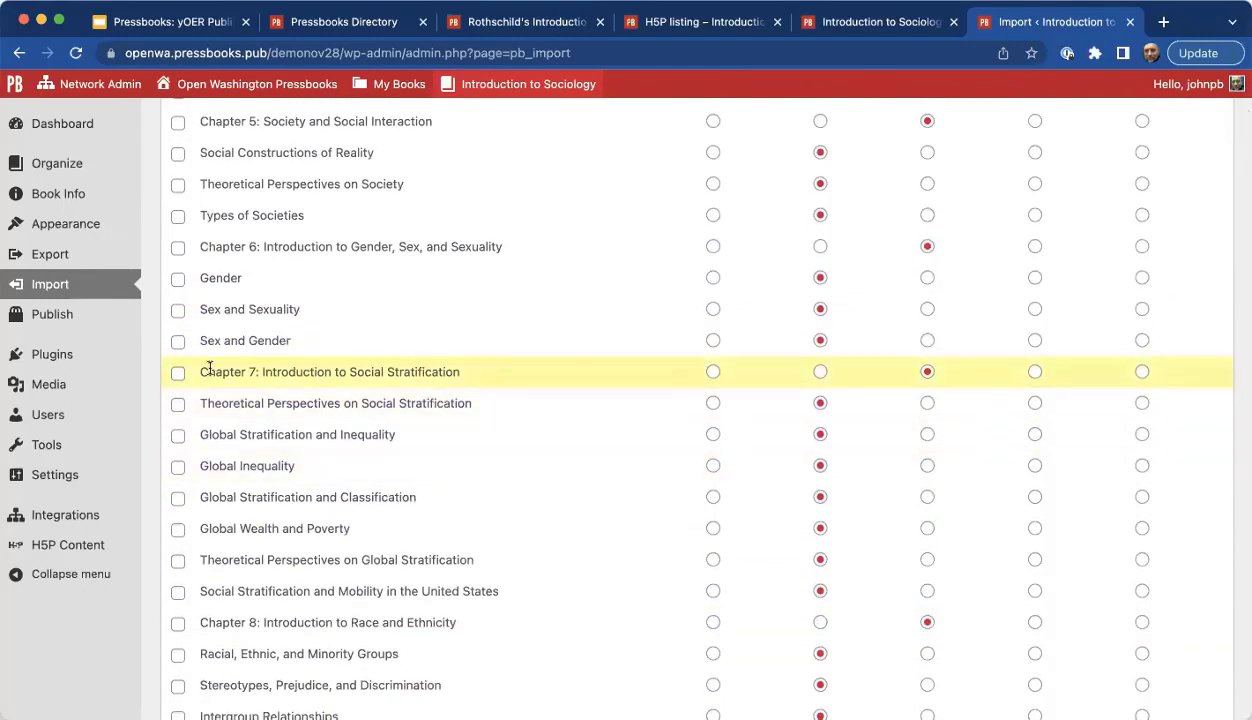
Tick Theoretical Perspectives on Social Stratification, Global Stratification and Inequality, and Global Inequality for import.
left_click(177, 406)
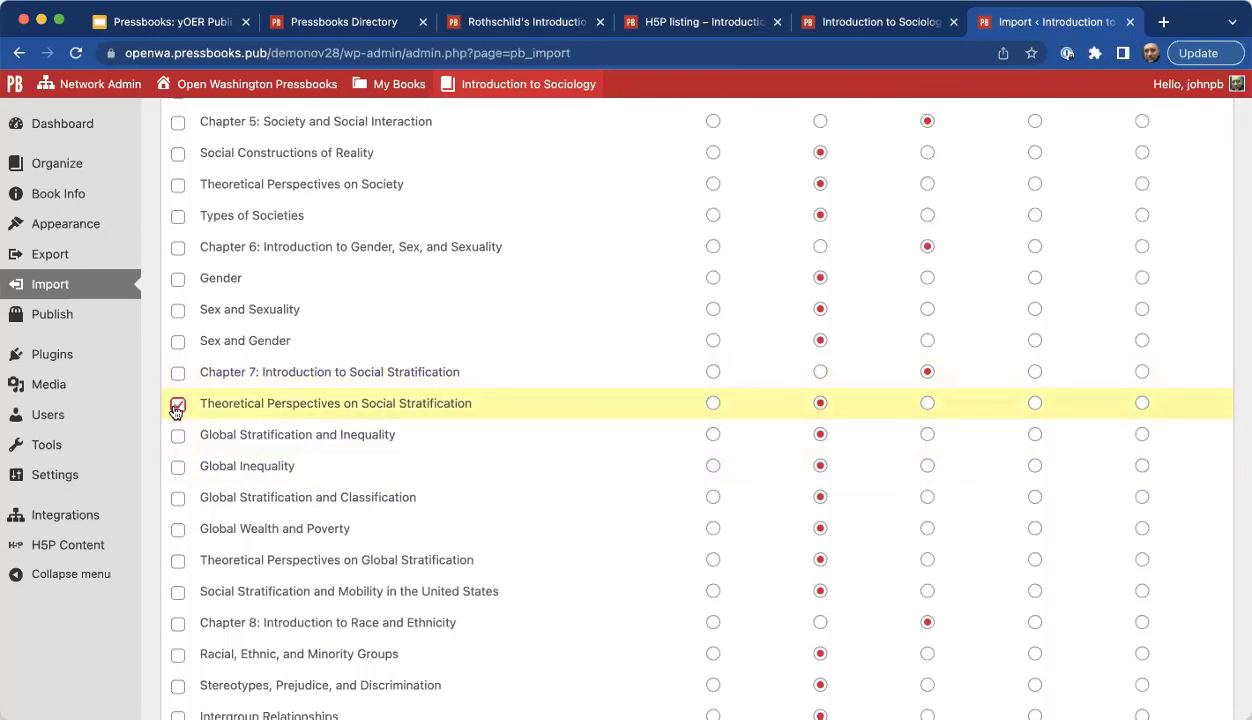
left_click(176, 438)
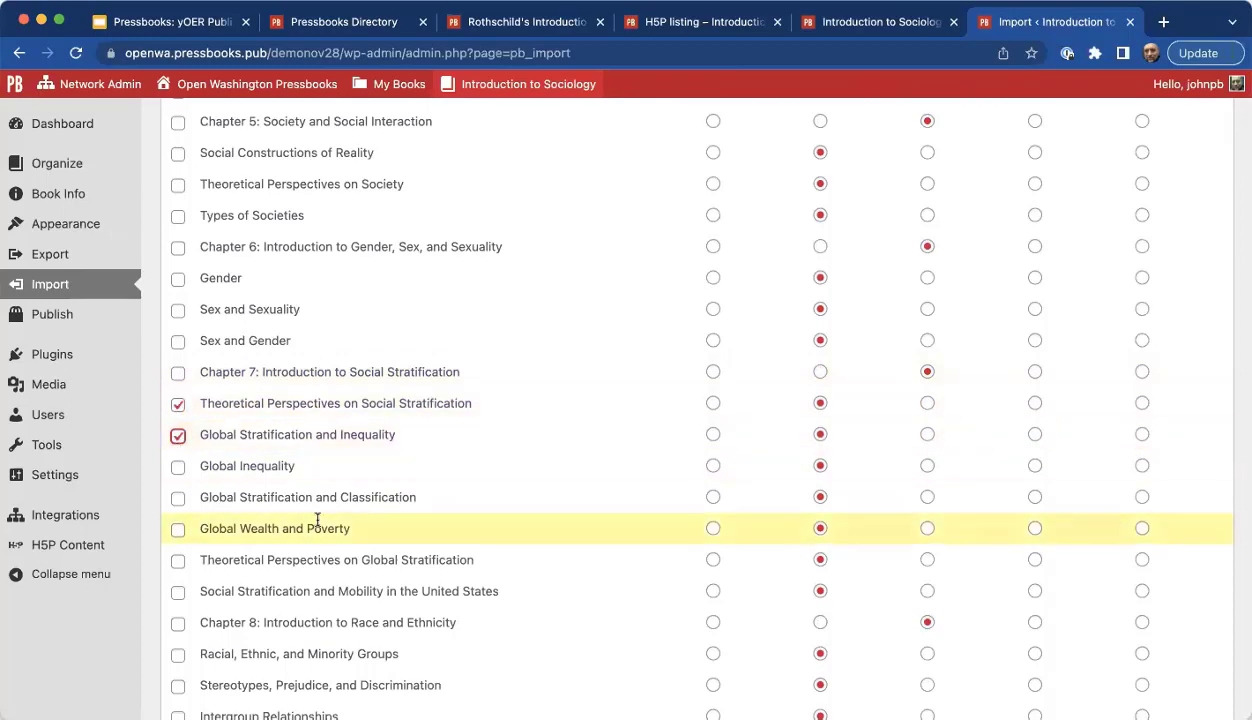
left_click(180, 472)
scroll(555, 577, "down", 20)
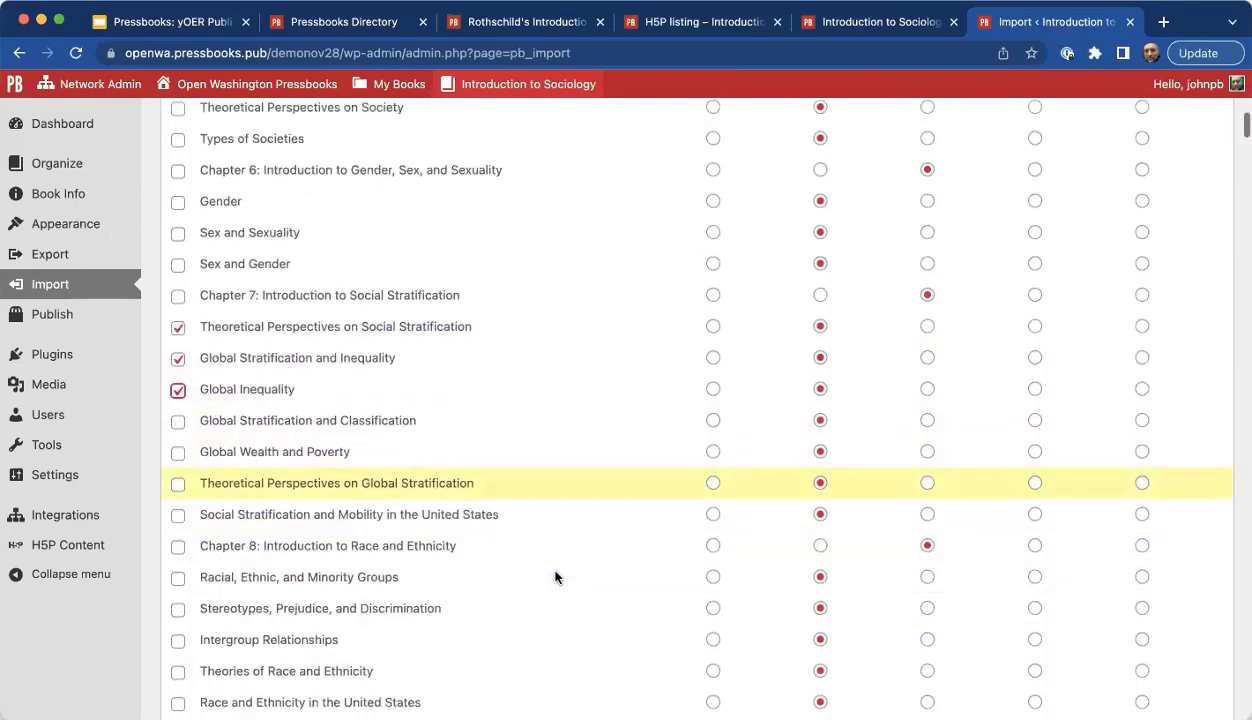
scroll(555, 577, "down", 20)
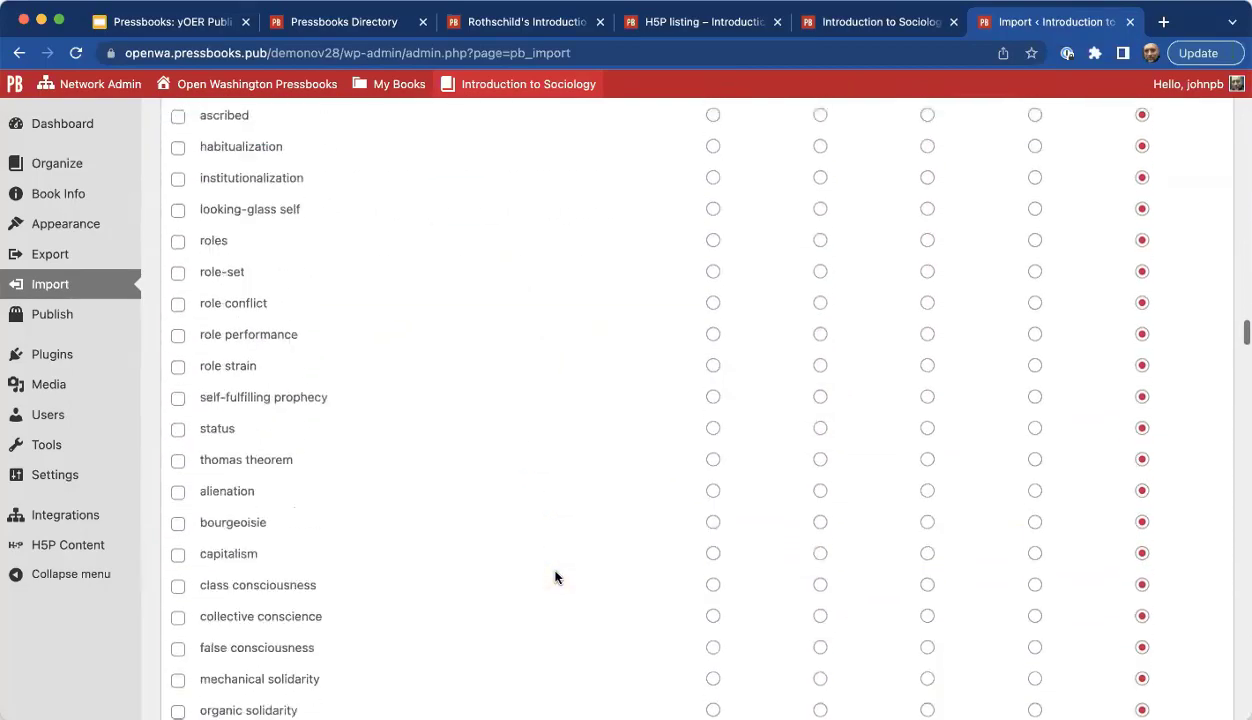
scroll(555, 577, "down", 5)
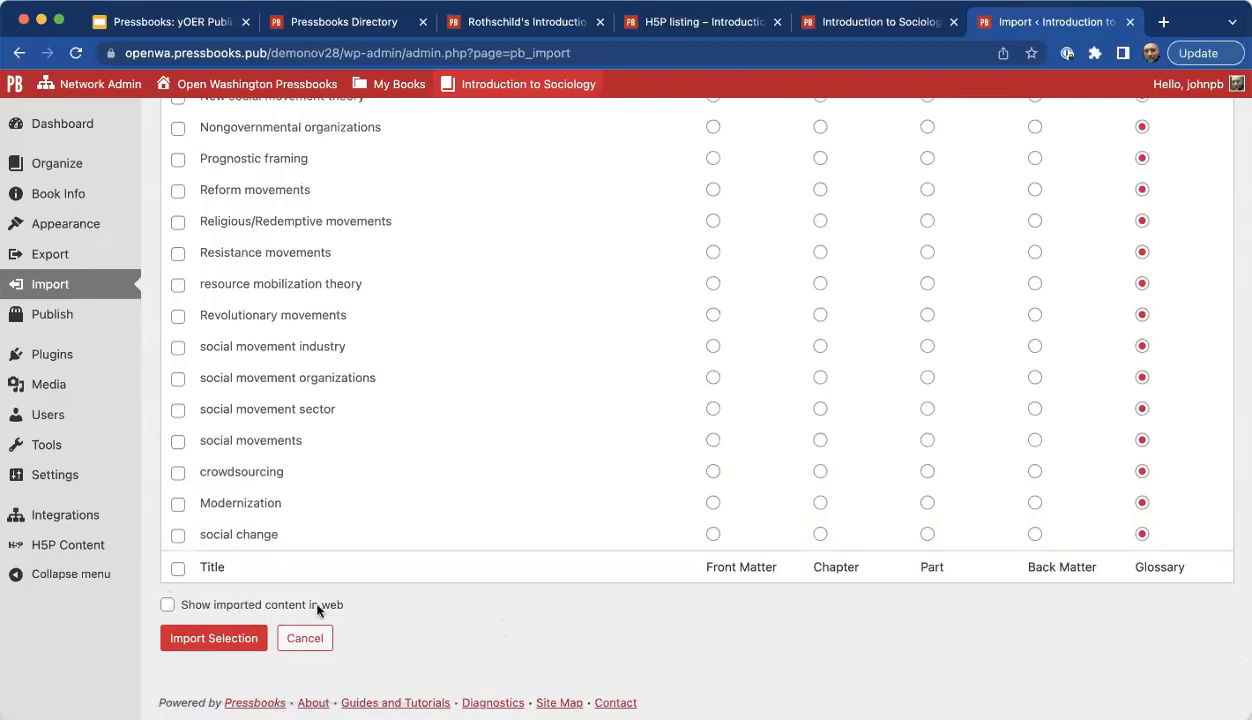
Import the three checked stratification sections and find them at the end of Chapter 1.
left_click(197, 639)
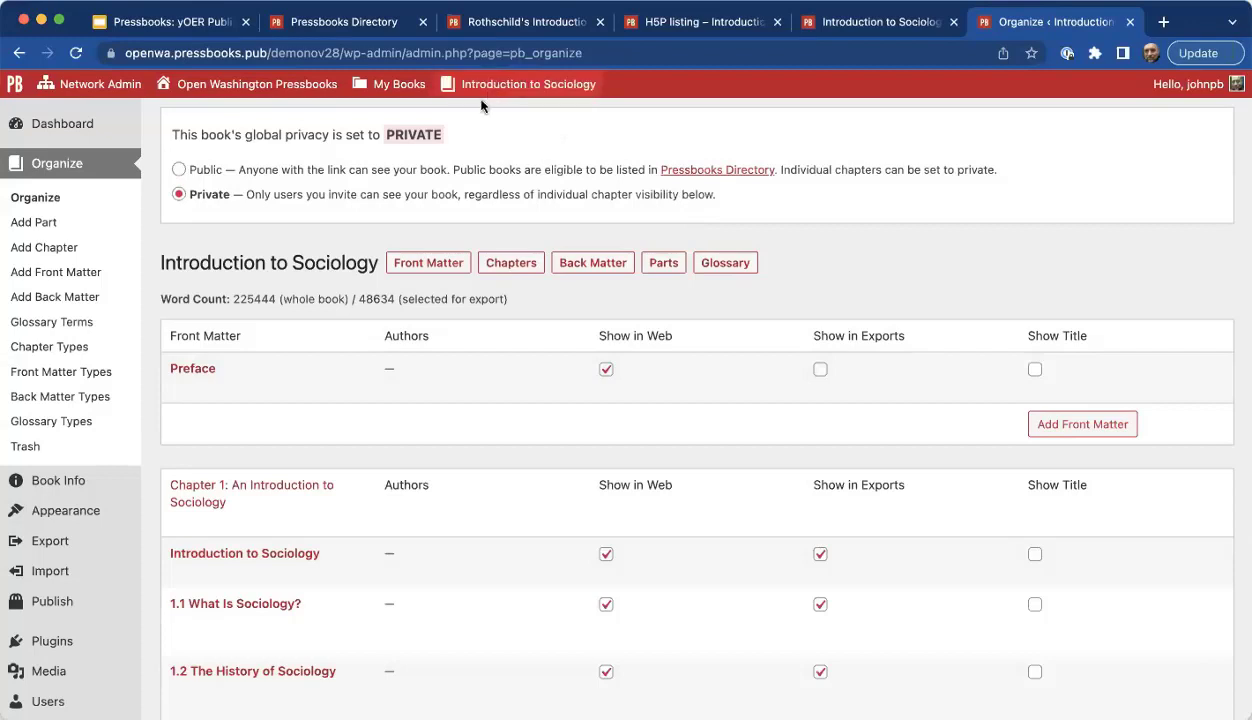
scroll(480, 467, "down", 1)
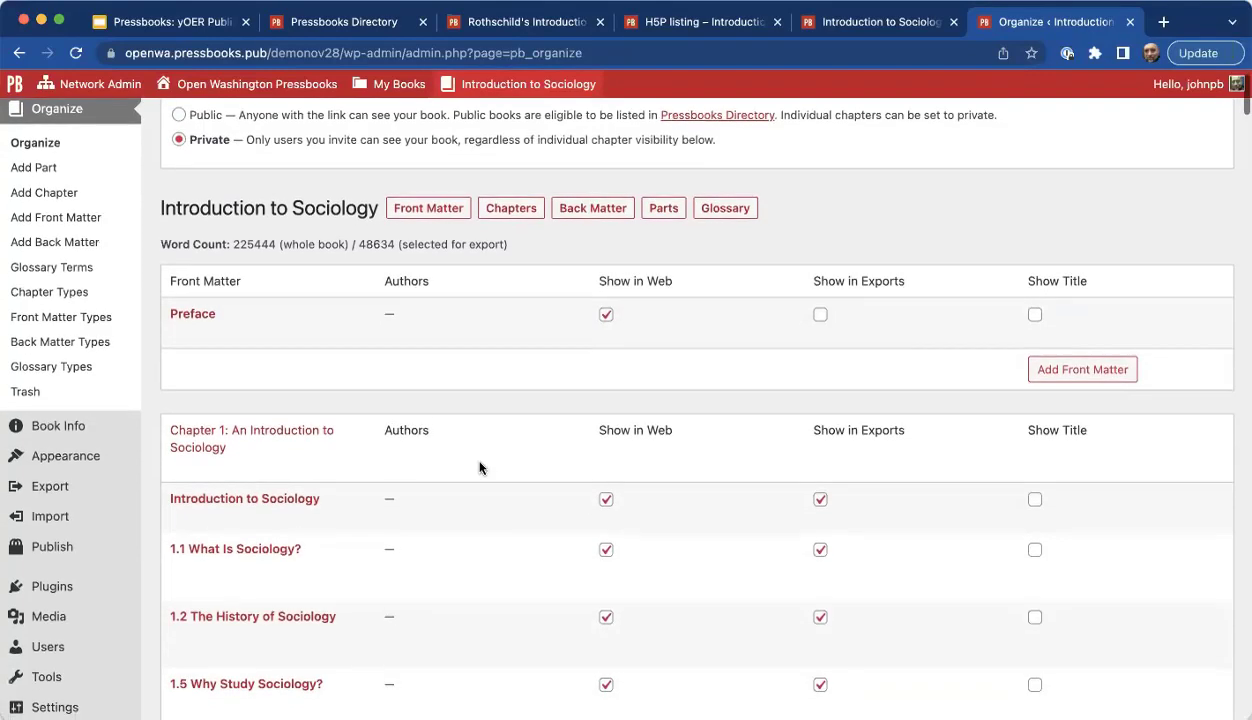
scroll(479, 467, "down", 10)
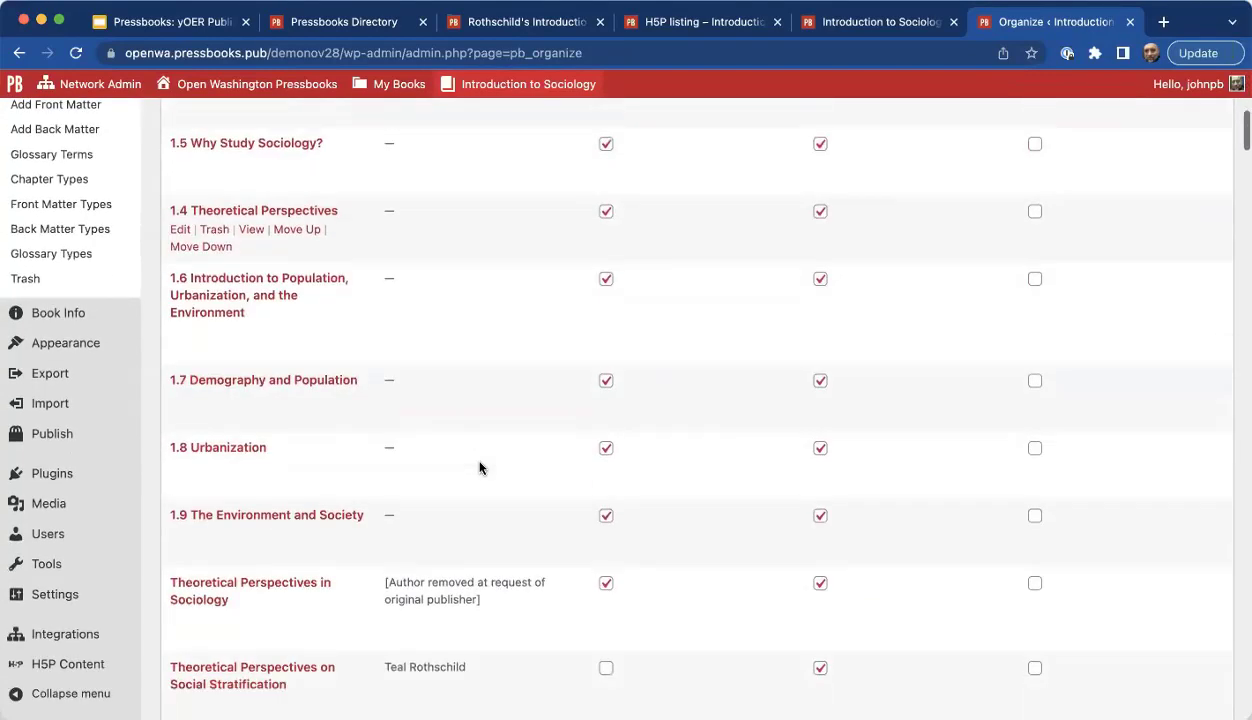
scroll(479, 467, "down", 3)
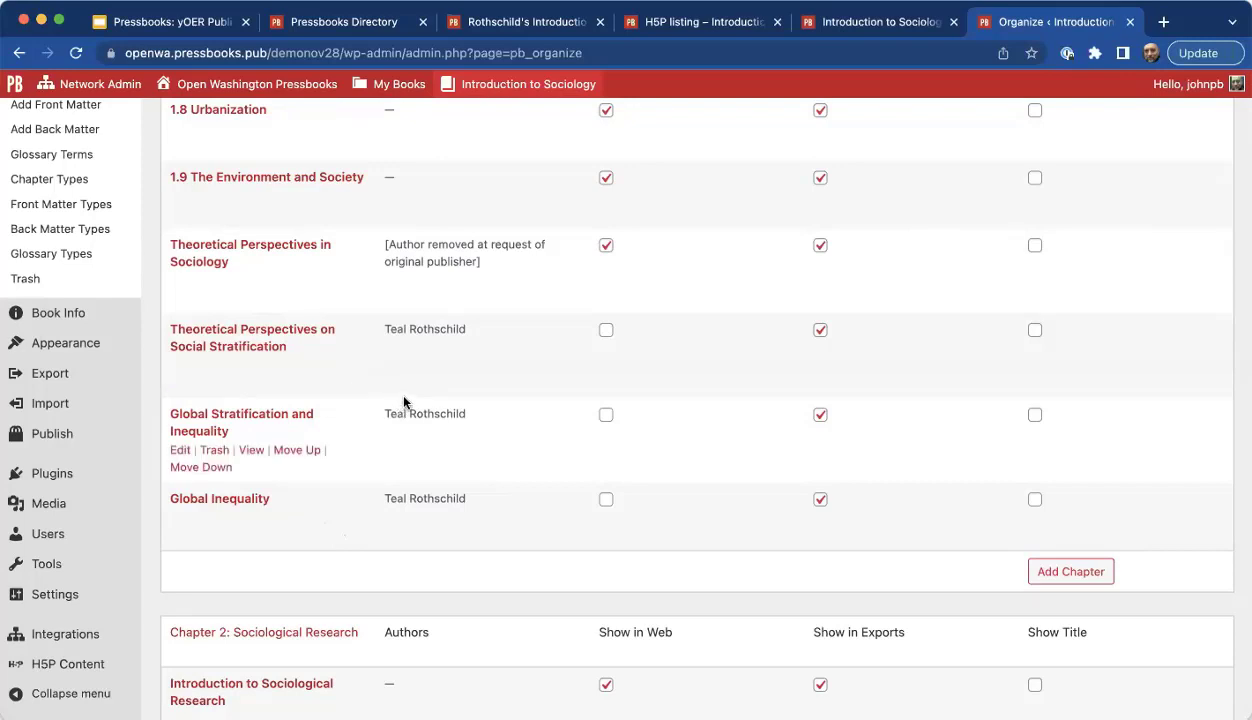
scroll(404, 402, "up", 1)
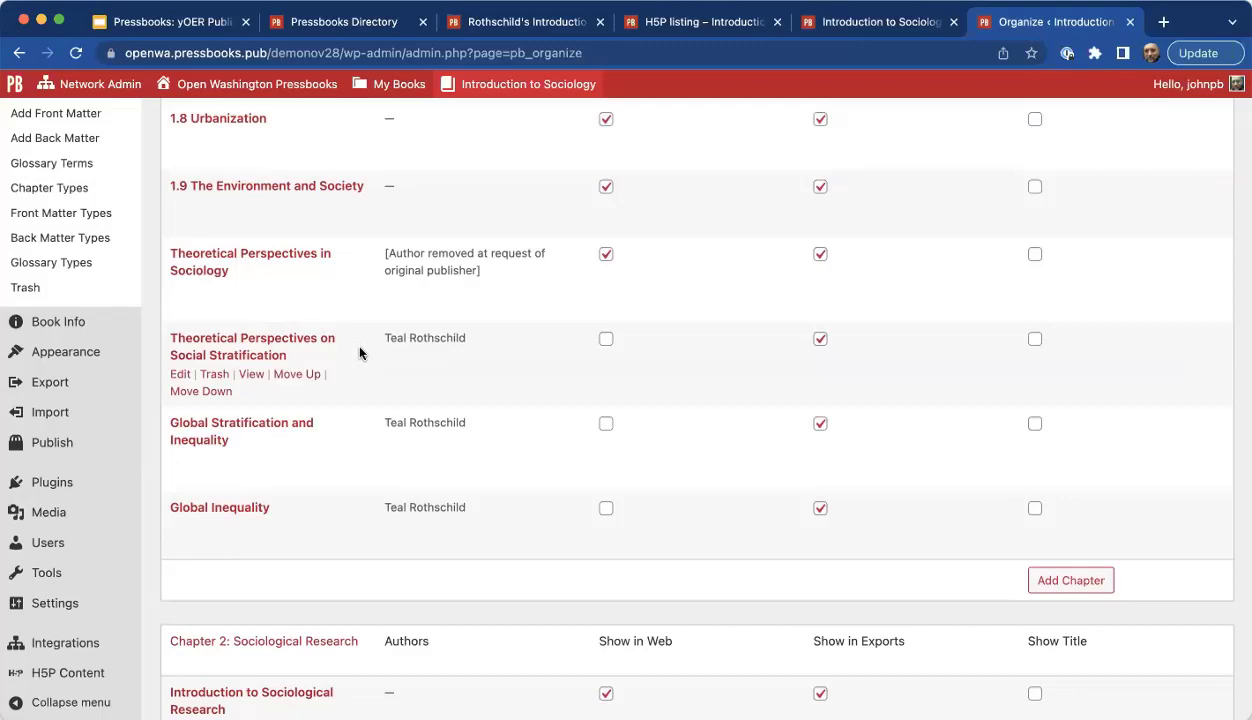
Move Theoretical Perspectives on Social Stratification into Chapter 2 after Introduction to Sociological Research.
left_click(300, 375)
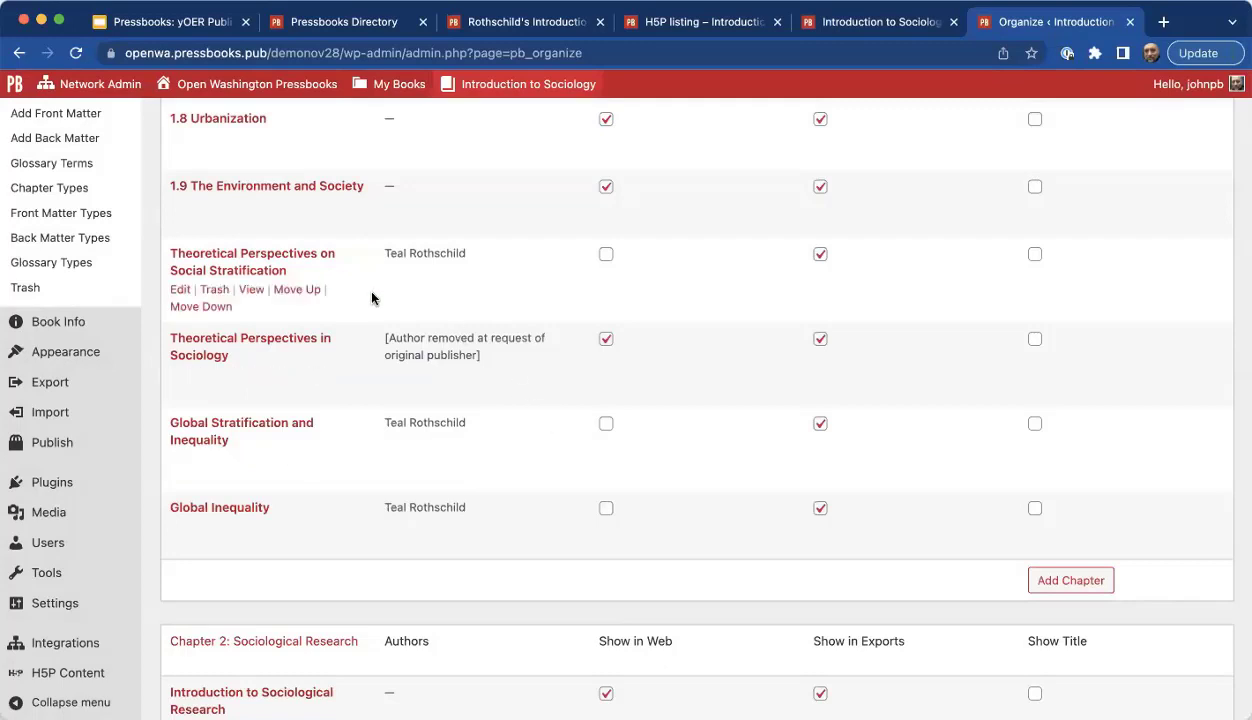
left_click_drag(327, 321, 357, 683)
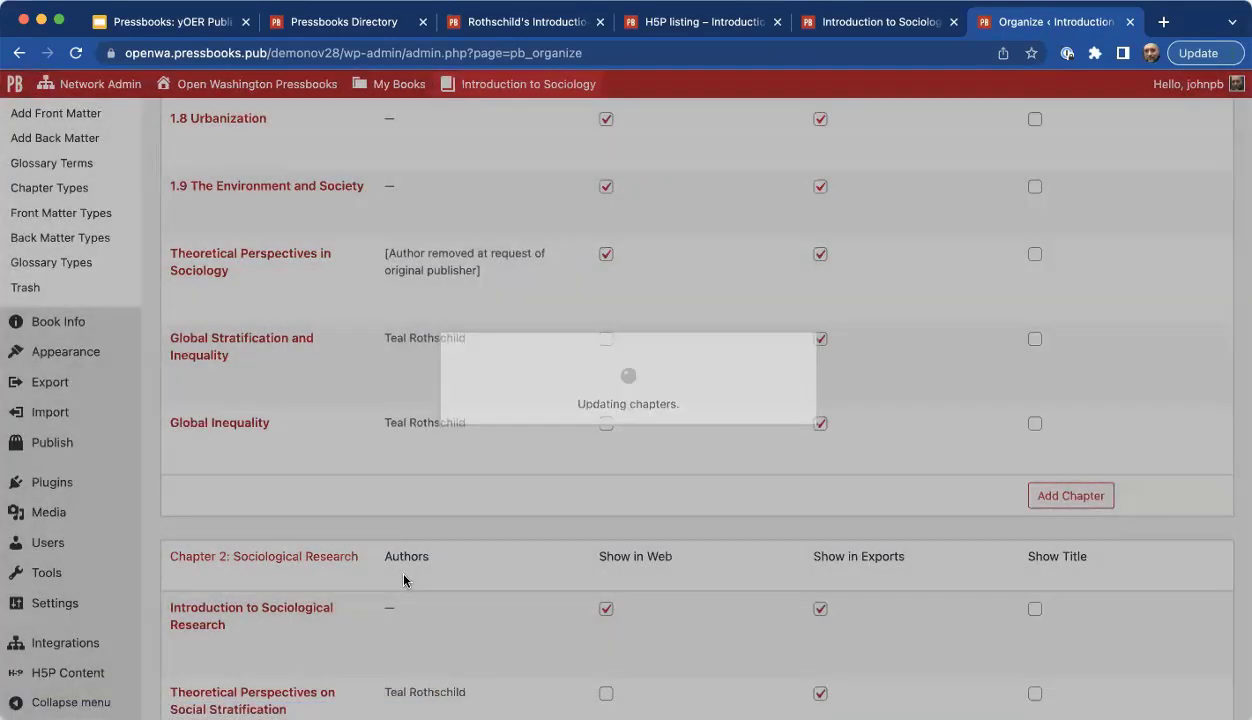
scroll(403, 576, "down", 2)
scroll(403, 576, "down", 2)
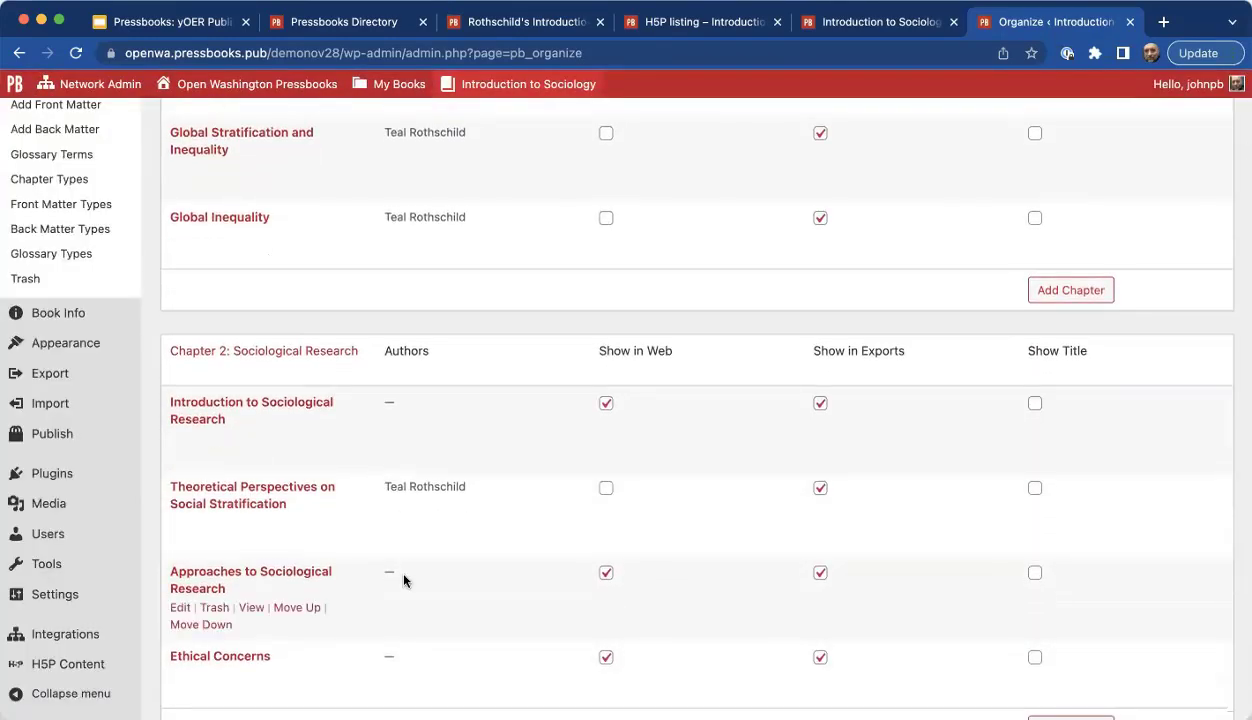
scroll(403, 580, "up", 15)
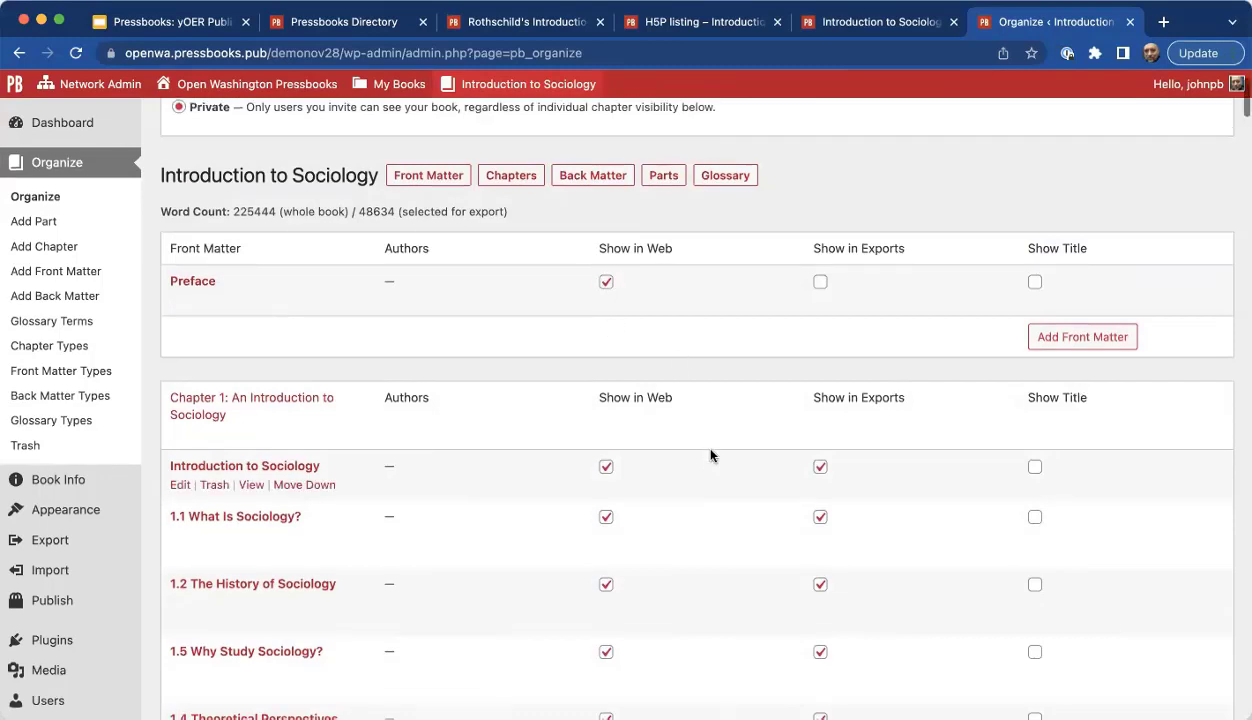
scroll(710, 453, "down", 1)
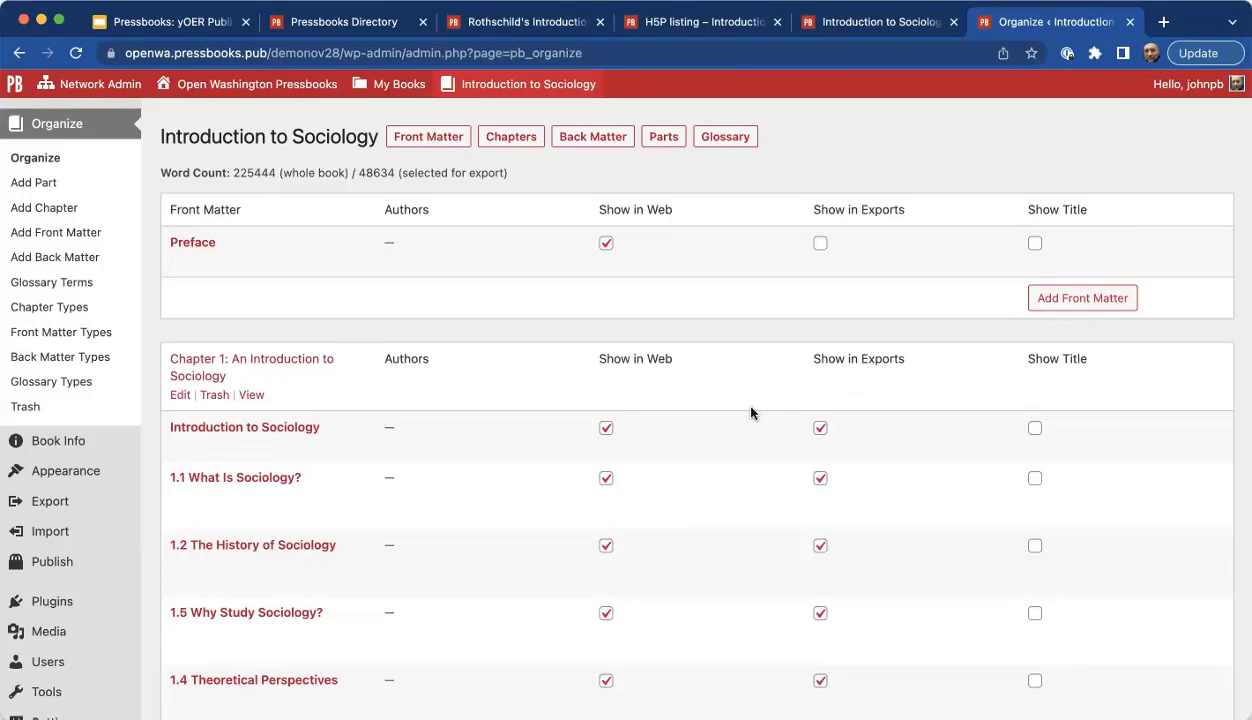
scroll(752, 413, "down", 15)
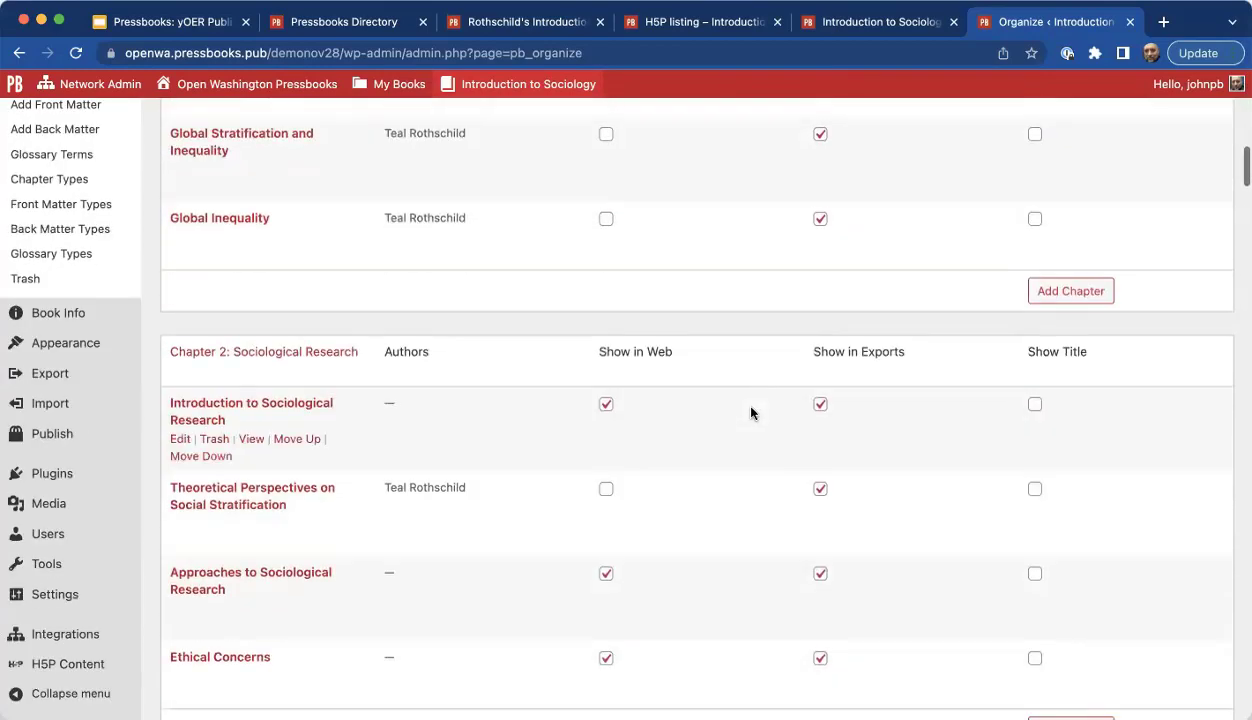
scroll(752, 413, "up", 4)
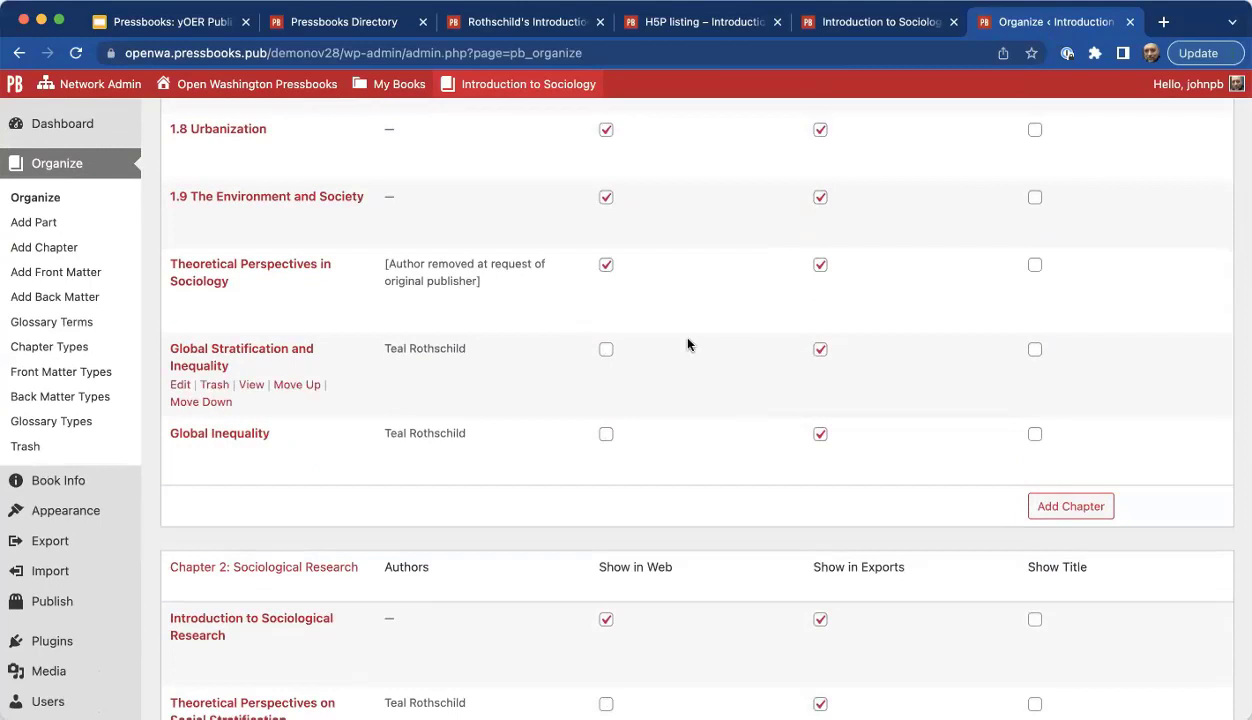
scroll(686, 344, "down", 1)
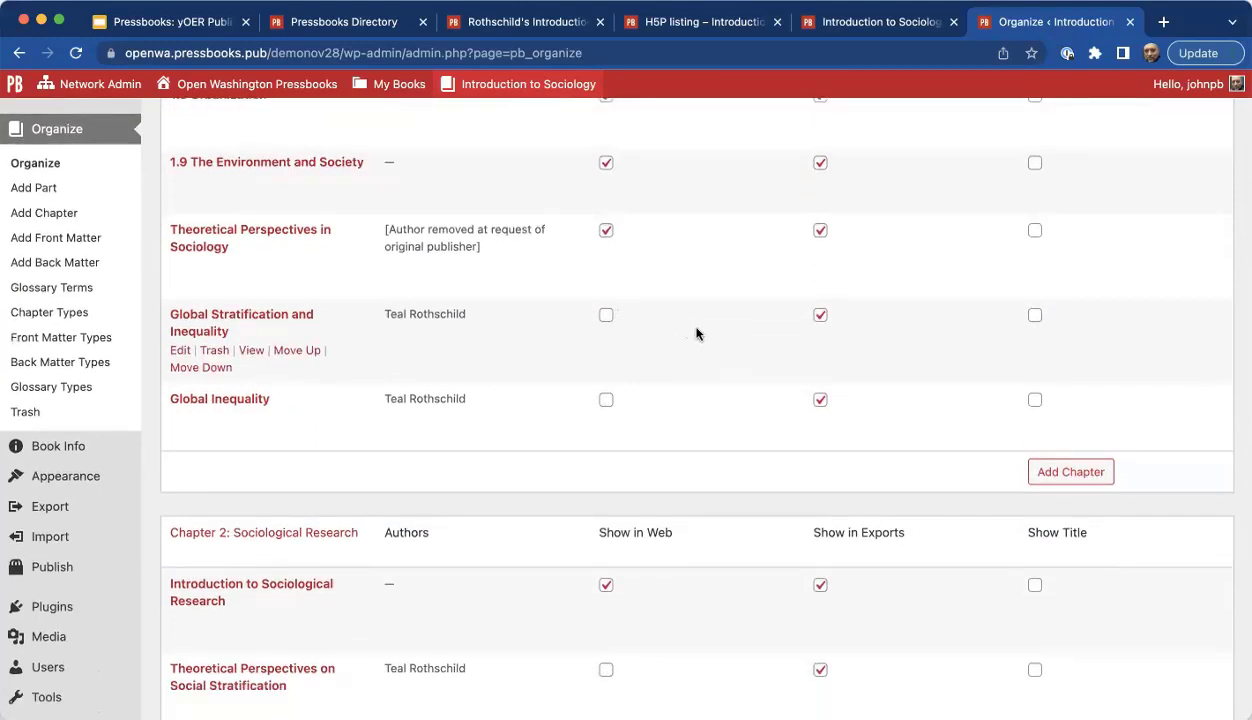
Turn on Show in Web for Global Stratification and Inequality.
left_click(606, 318)
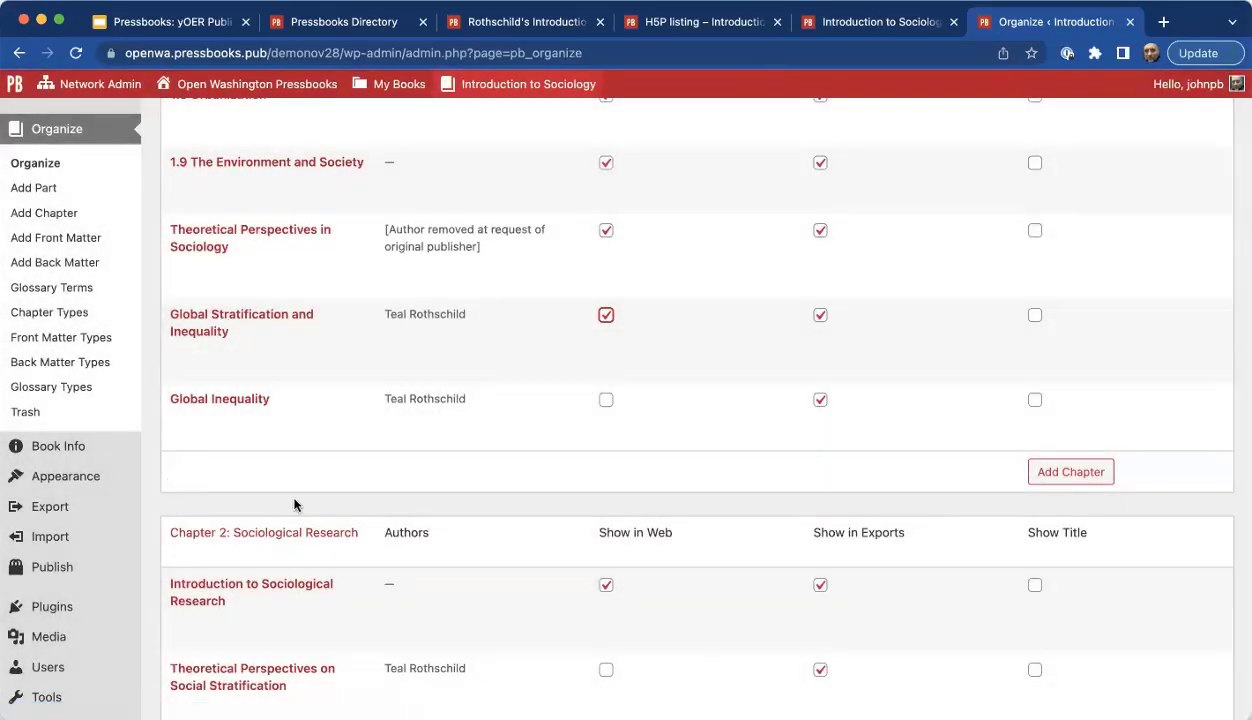
scroll(424, 453, "down", 5)
scroll(424, 453, "up", 15)
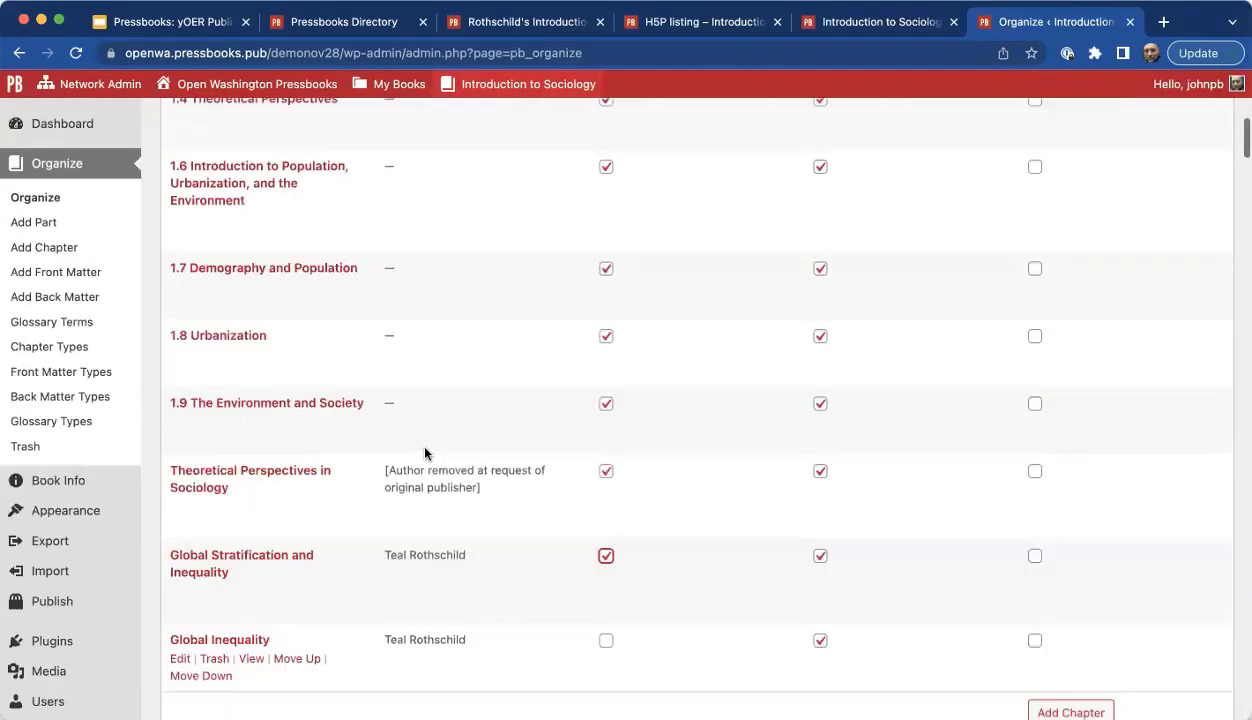
scroll(424, 453, "down", 3)
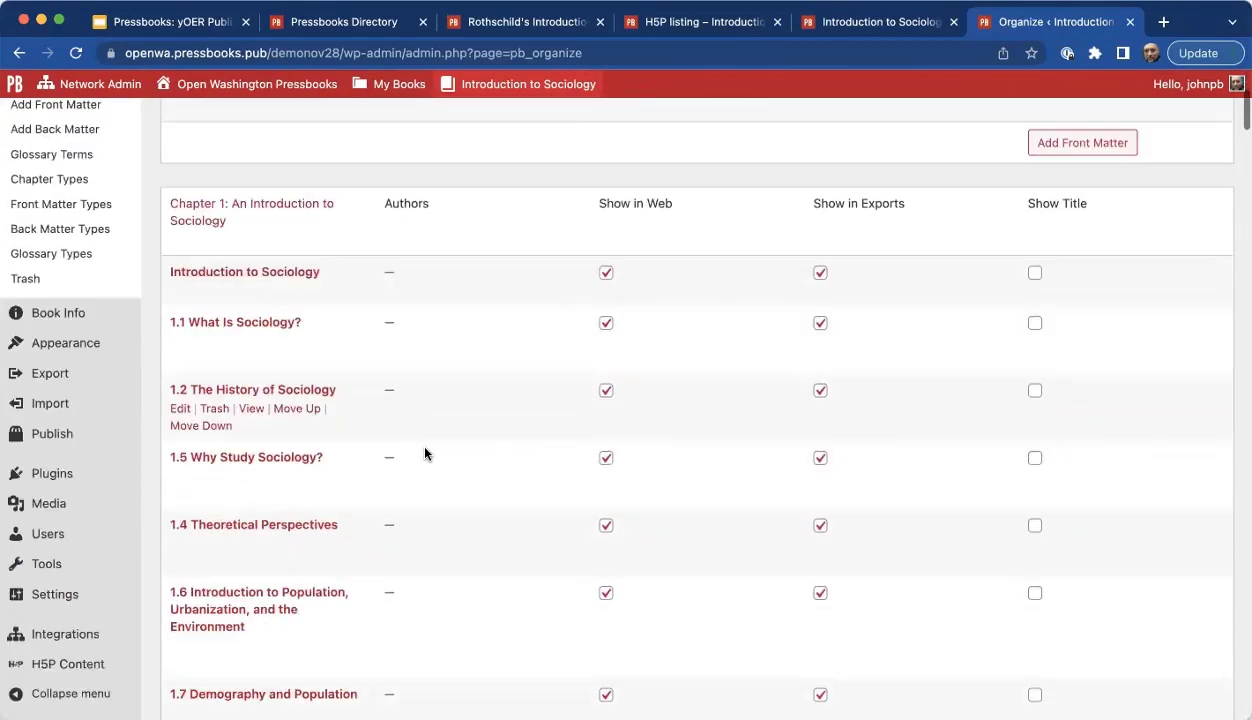
Open the book's Export page and choose Common Cartridge with LTI links (Canvas).
left_click(50, 381)
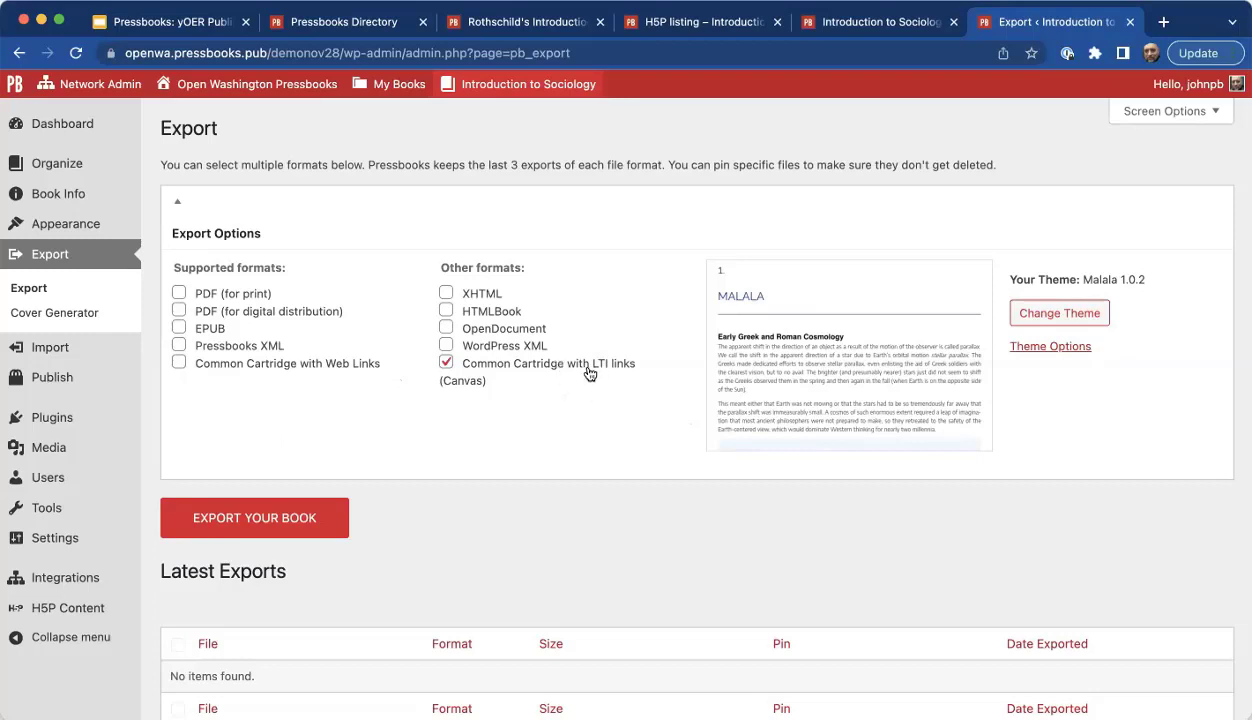
scroll(590, 393, "down", 1)
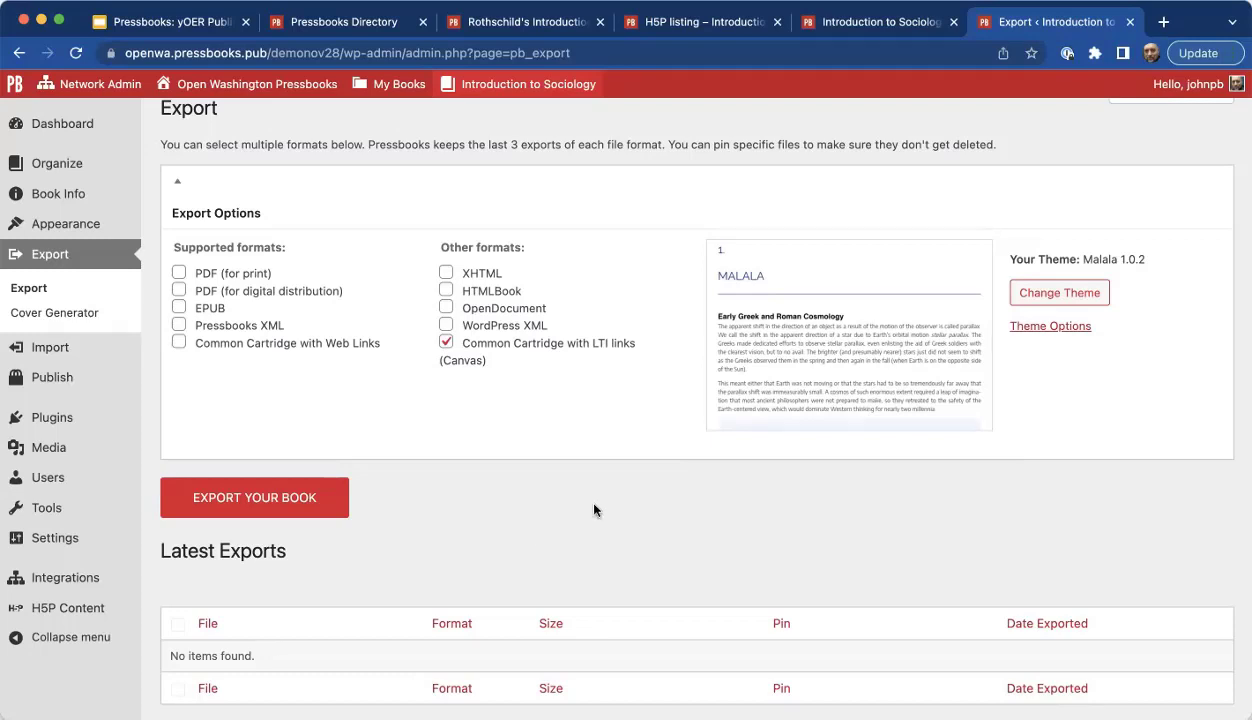
Sign in to Canvas in a new browser tab.
left_click(1162, 21)
type("can")
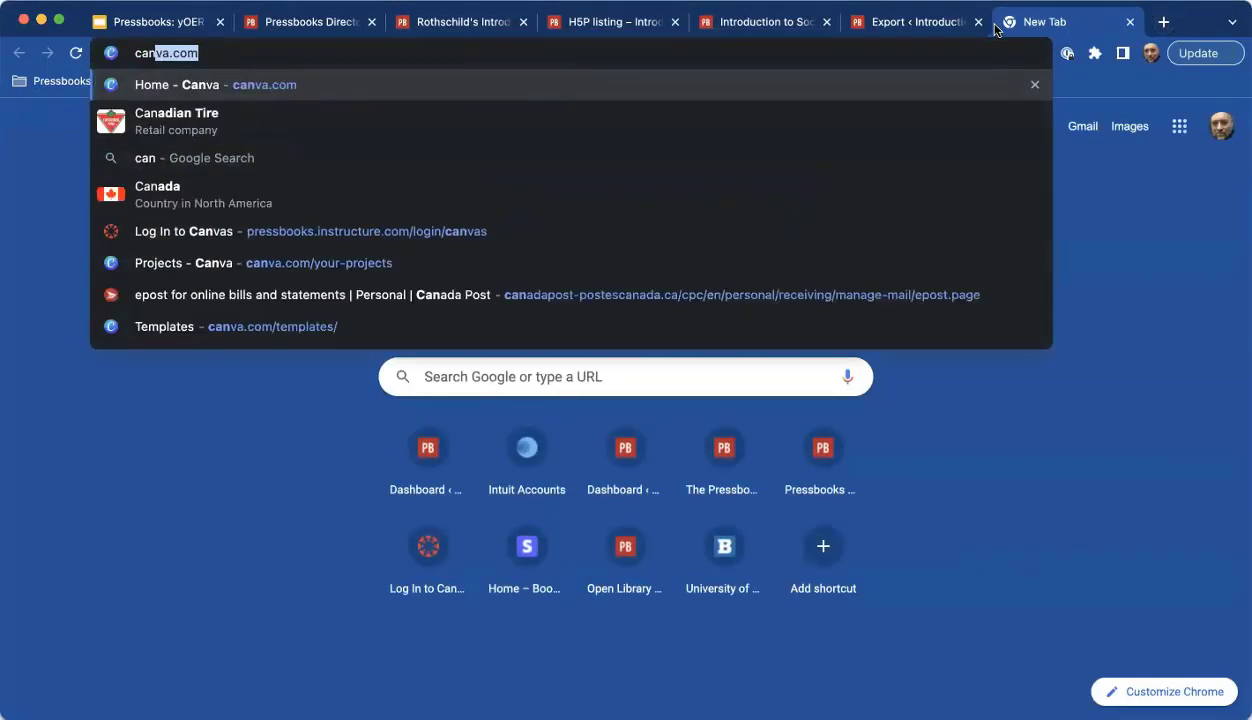
type("vas")
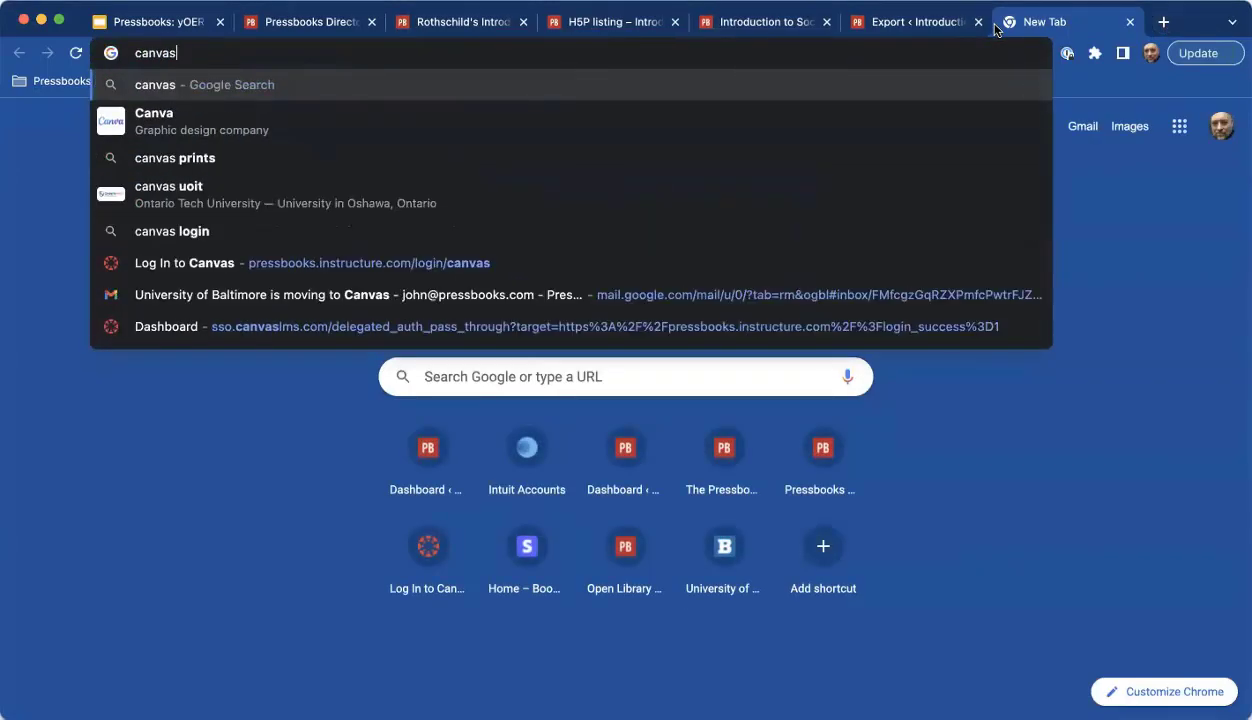
left_click(408, 277)
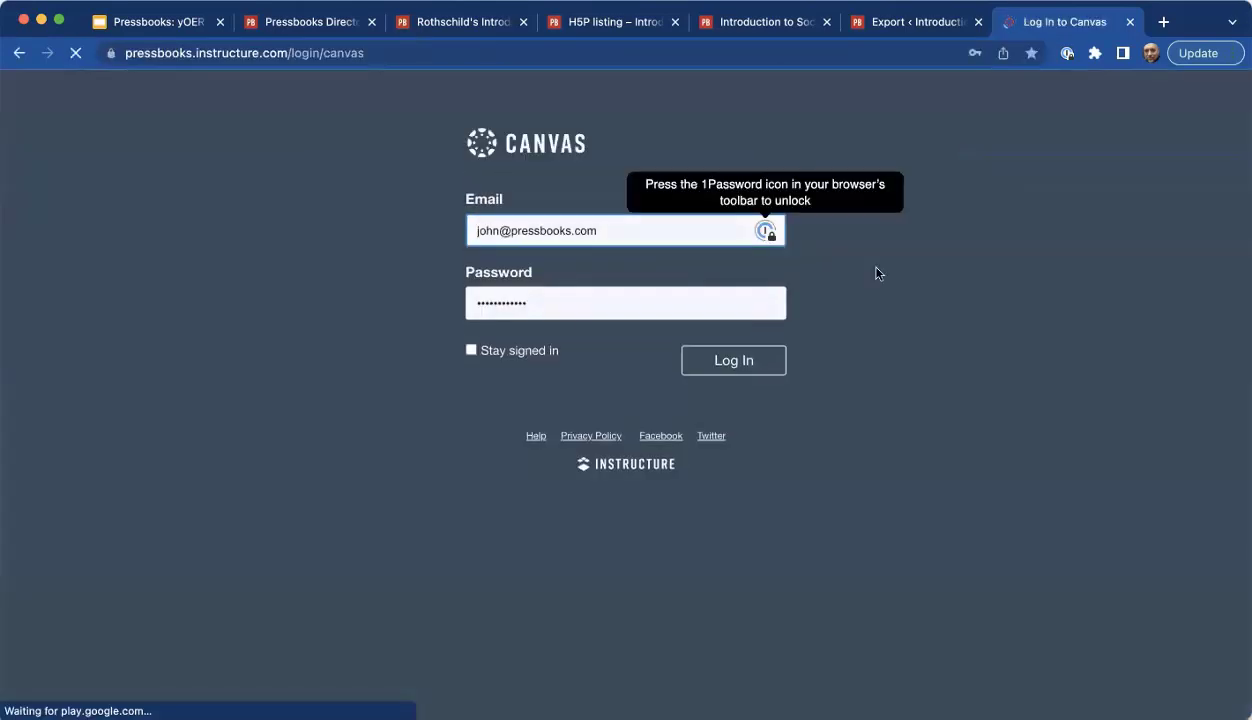
left_click(752, 376)
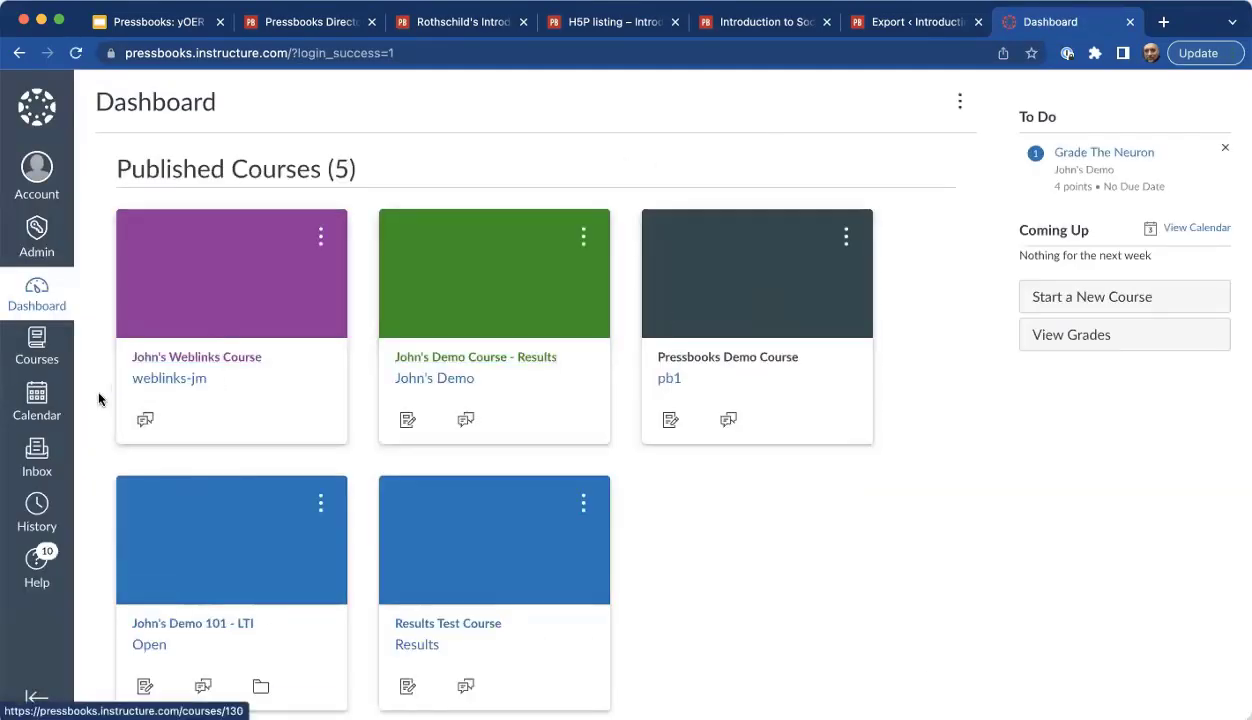
Open the LTI demo course and its Chapter 1: Critical Reading & The Writing Process item.
scroll(587, 488, "down", 1)
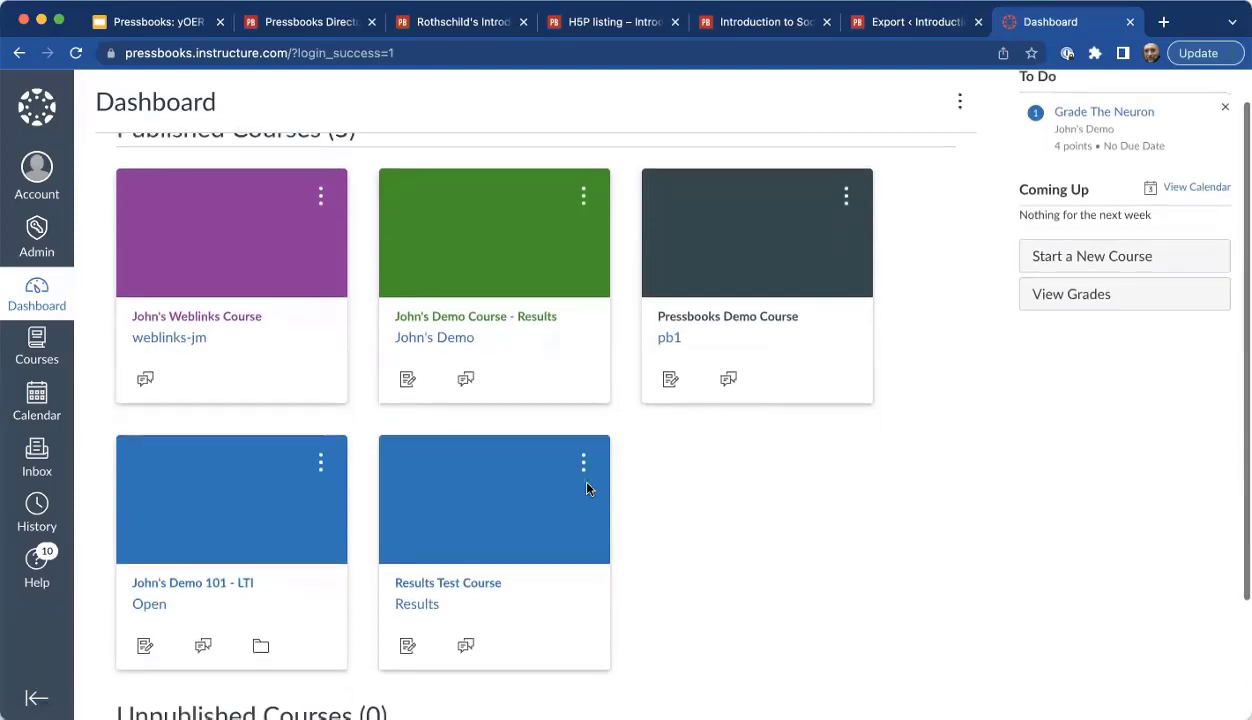
scroll(587, 488, "down", 1)
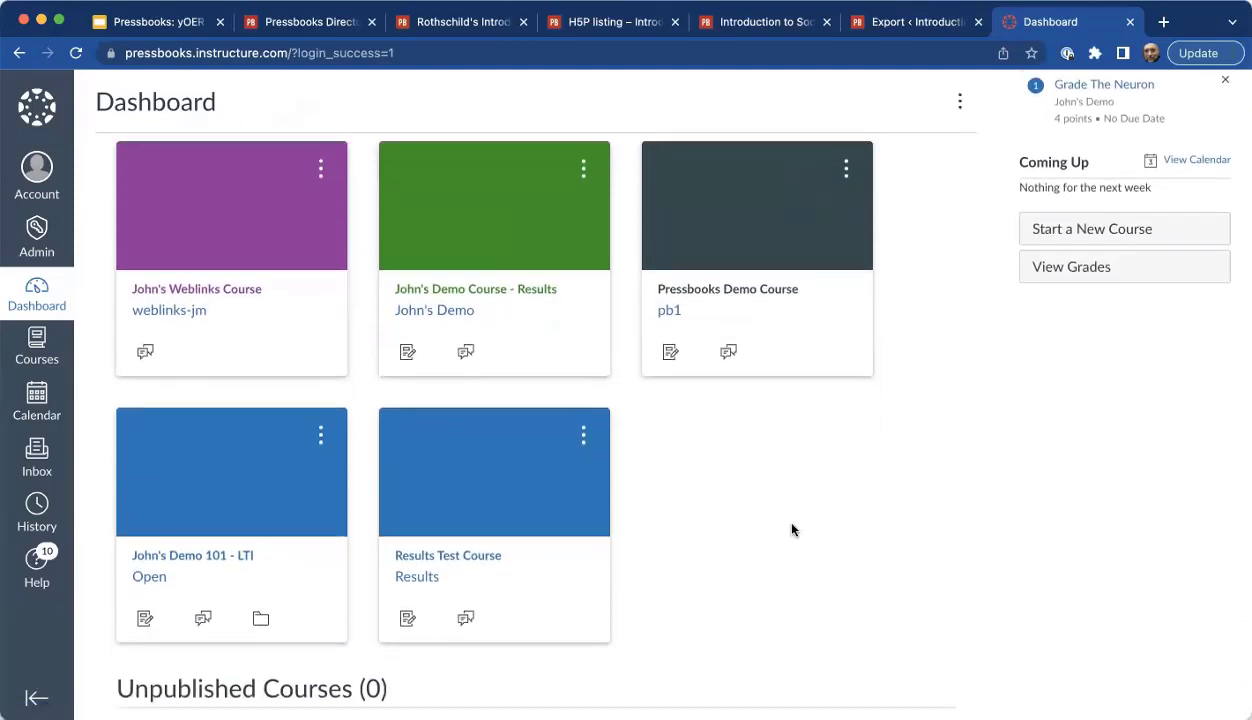
left_click(205, 558)
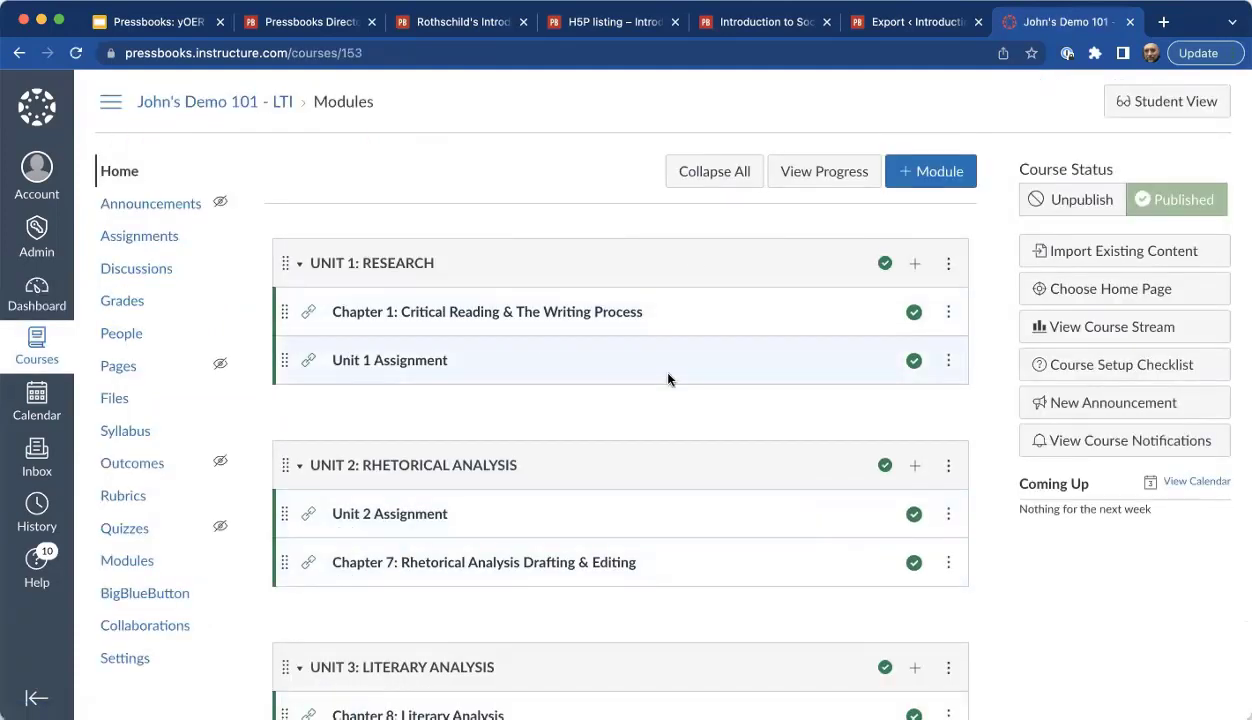
scroll(668, 378, "down", 2)
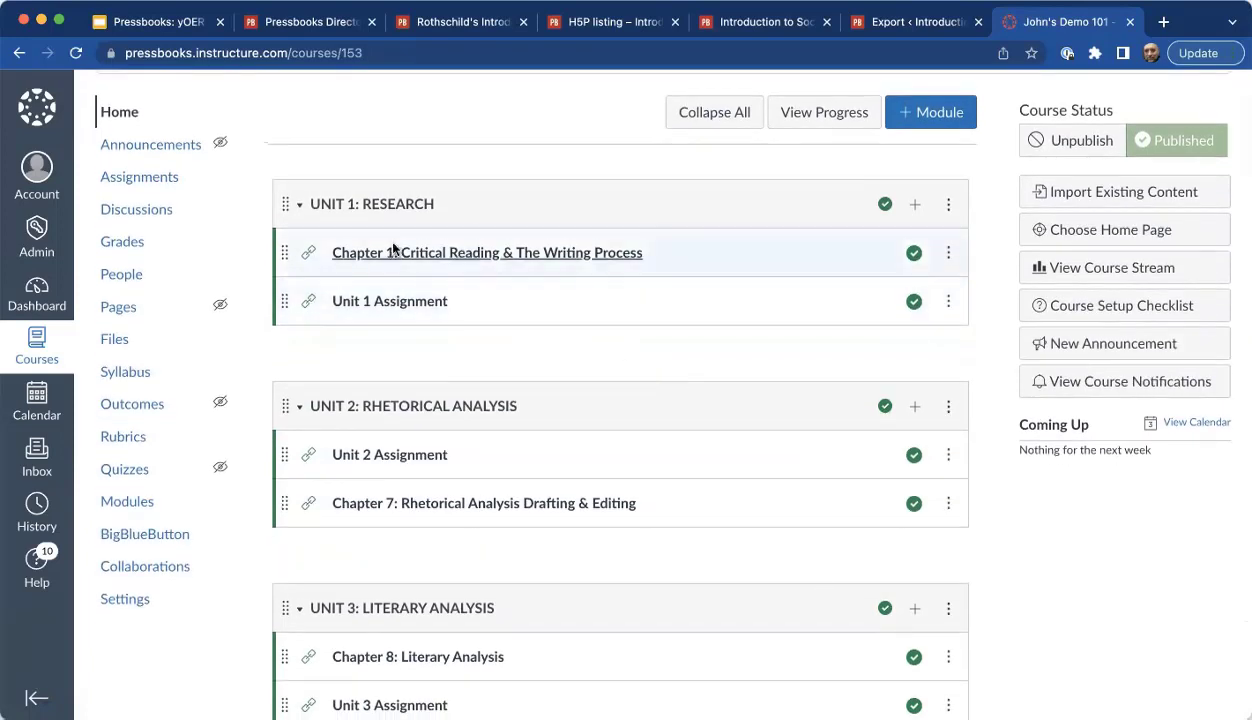
scroll(530, 341, "down", 2)
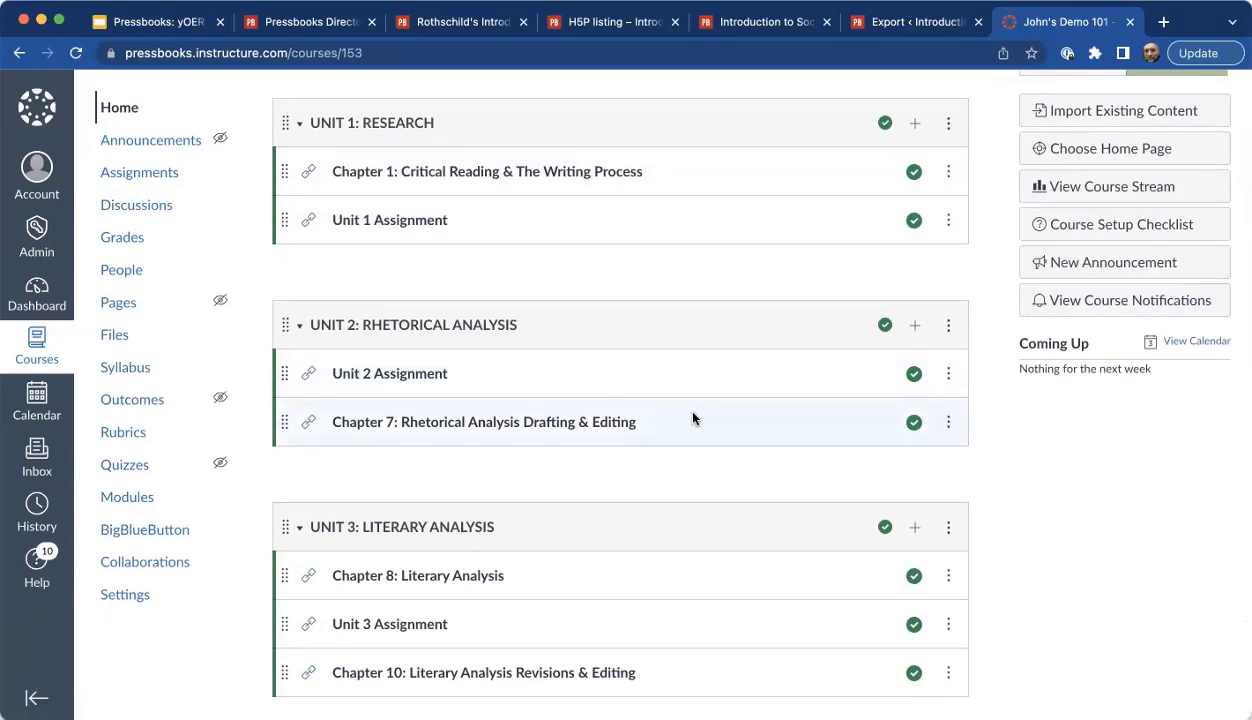
scroll(693, 416, "up", 4)
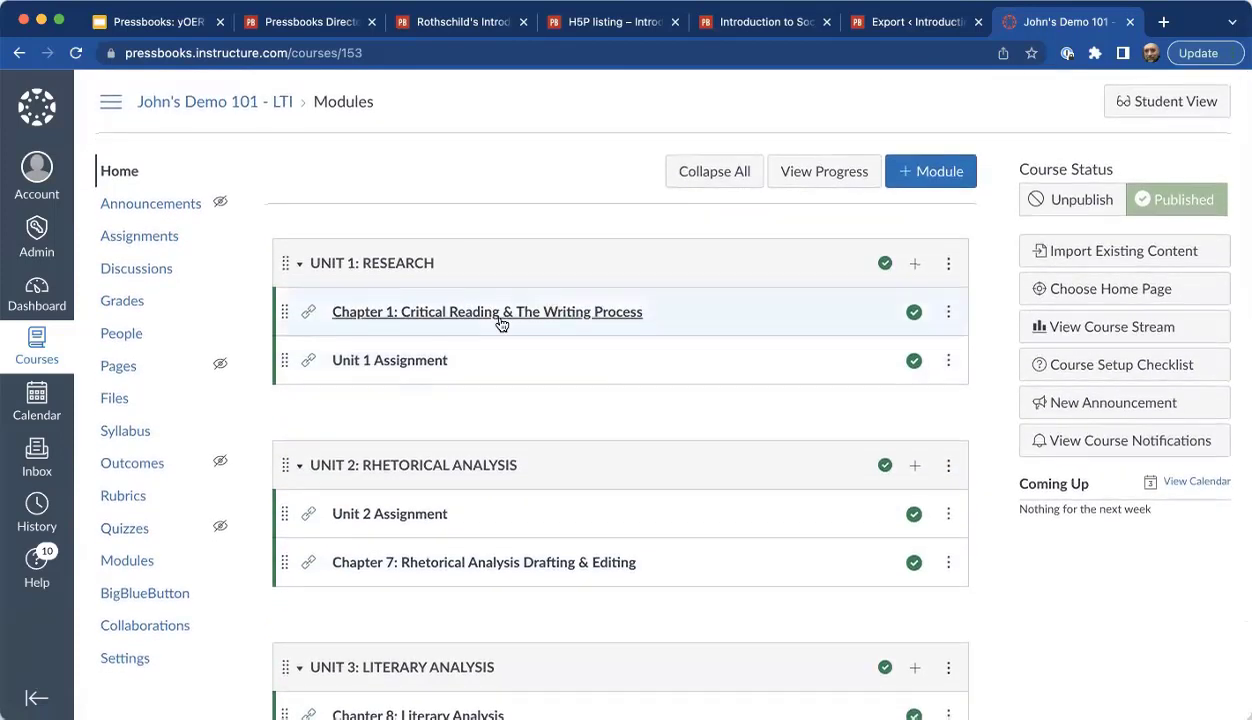
left_click(502, 321)
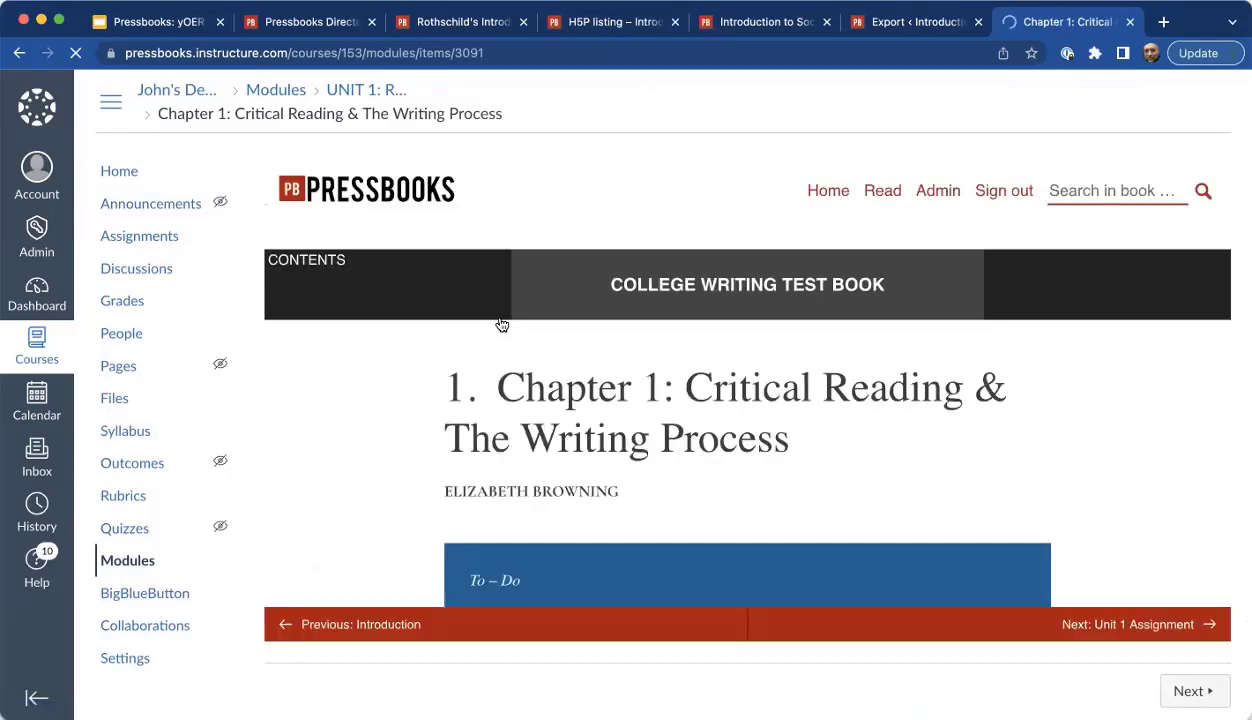
Scroll through the embedded Chapter 1 reading and move focus to the Next button.
scroll(757, 398, "down", 3)
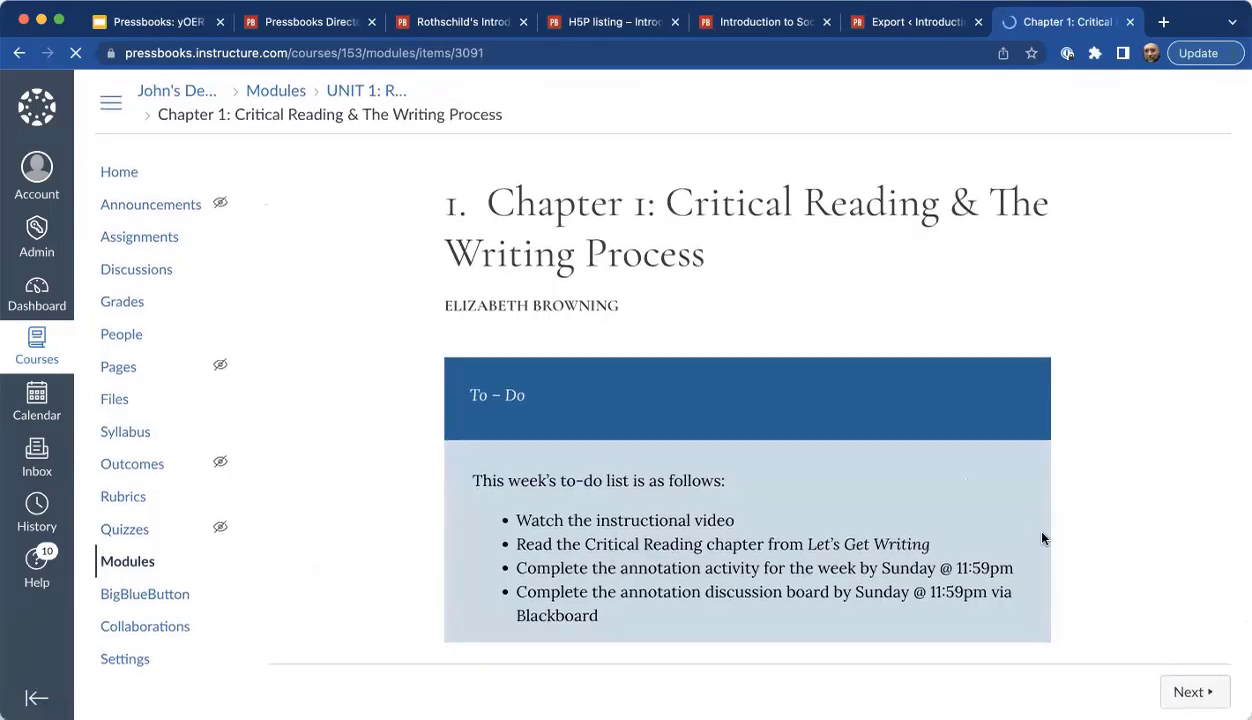
scroll(1042, 539, "down", 15)
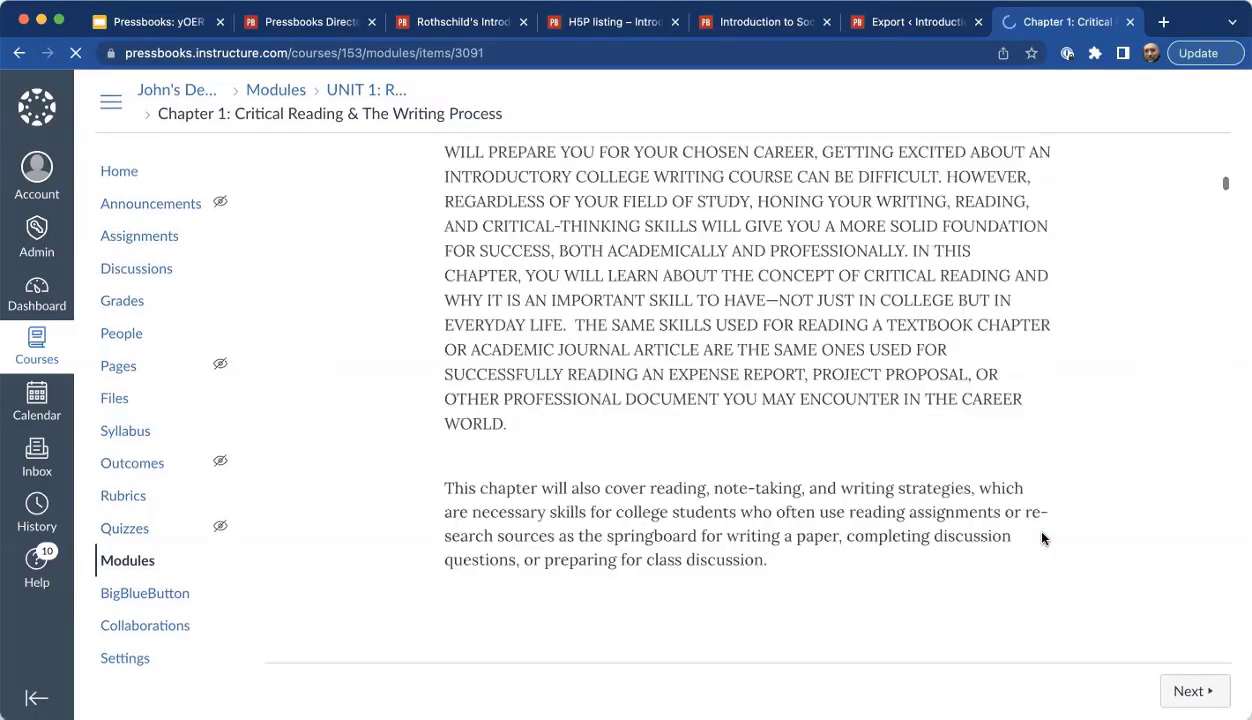
scroll(1042, 539, "down", 10)
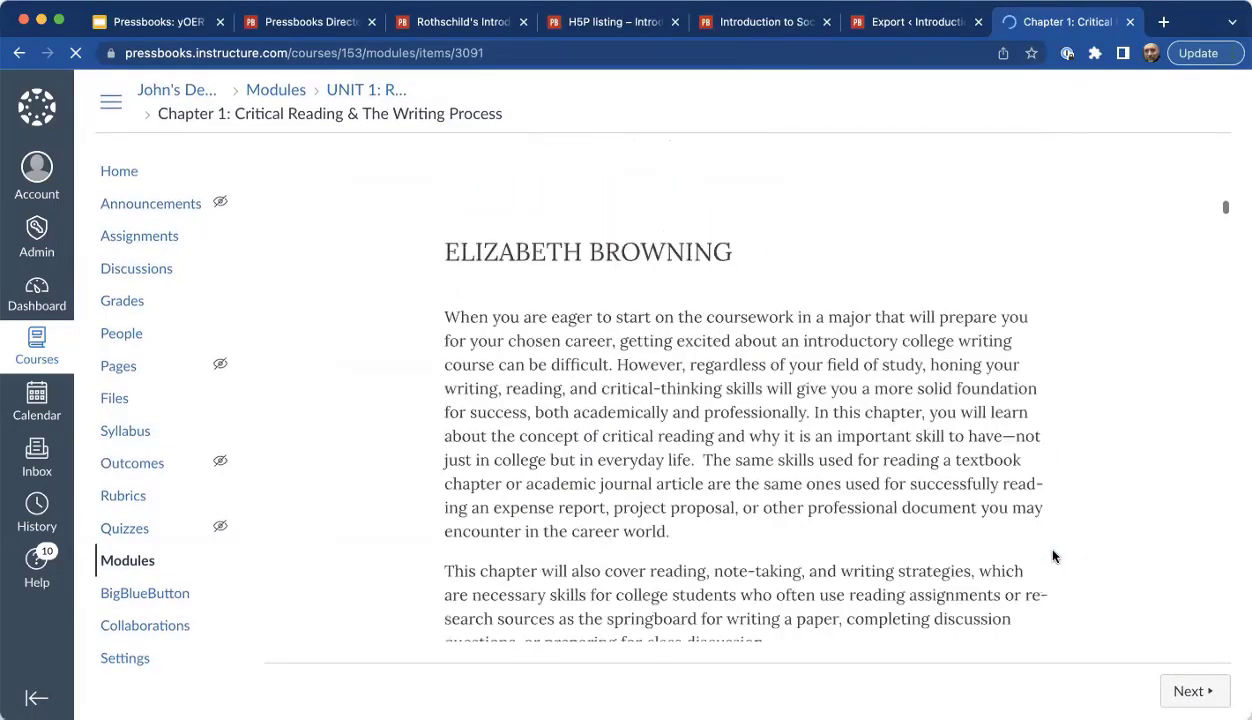
scroll(1187, 688, "down", 2)
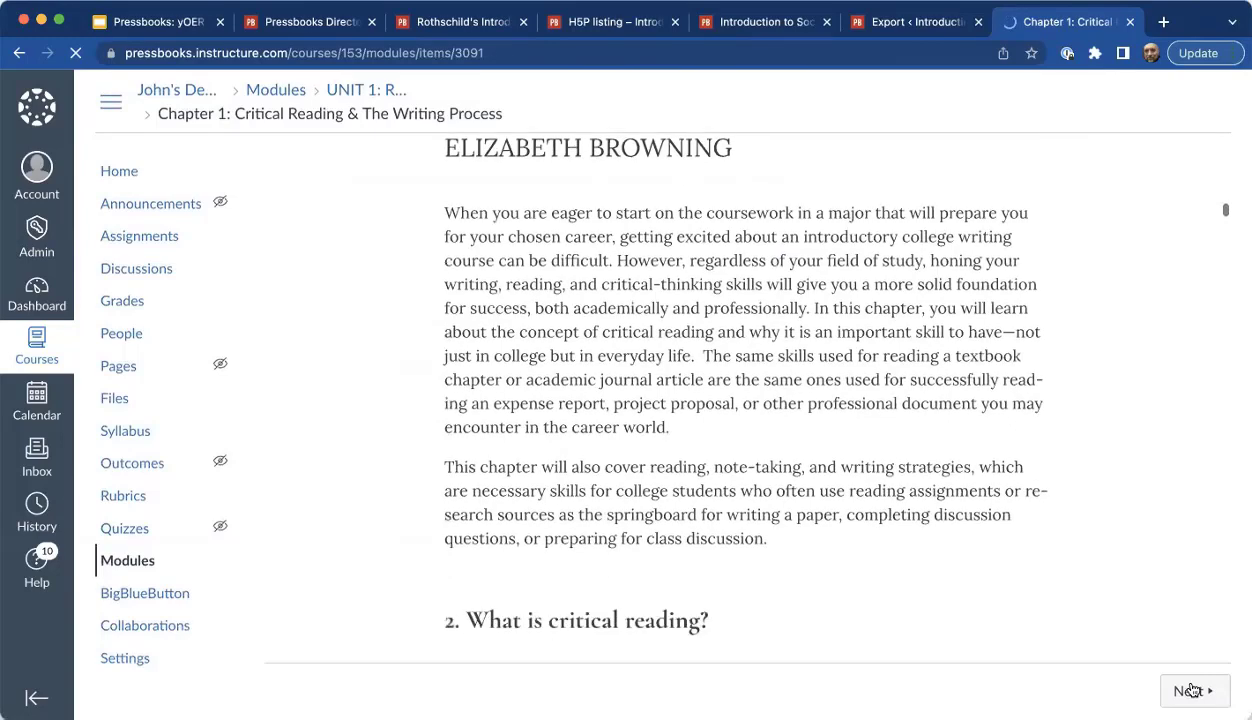
scroll(1191, 689, "down", 3)
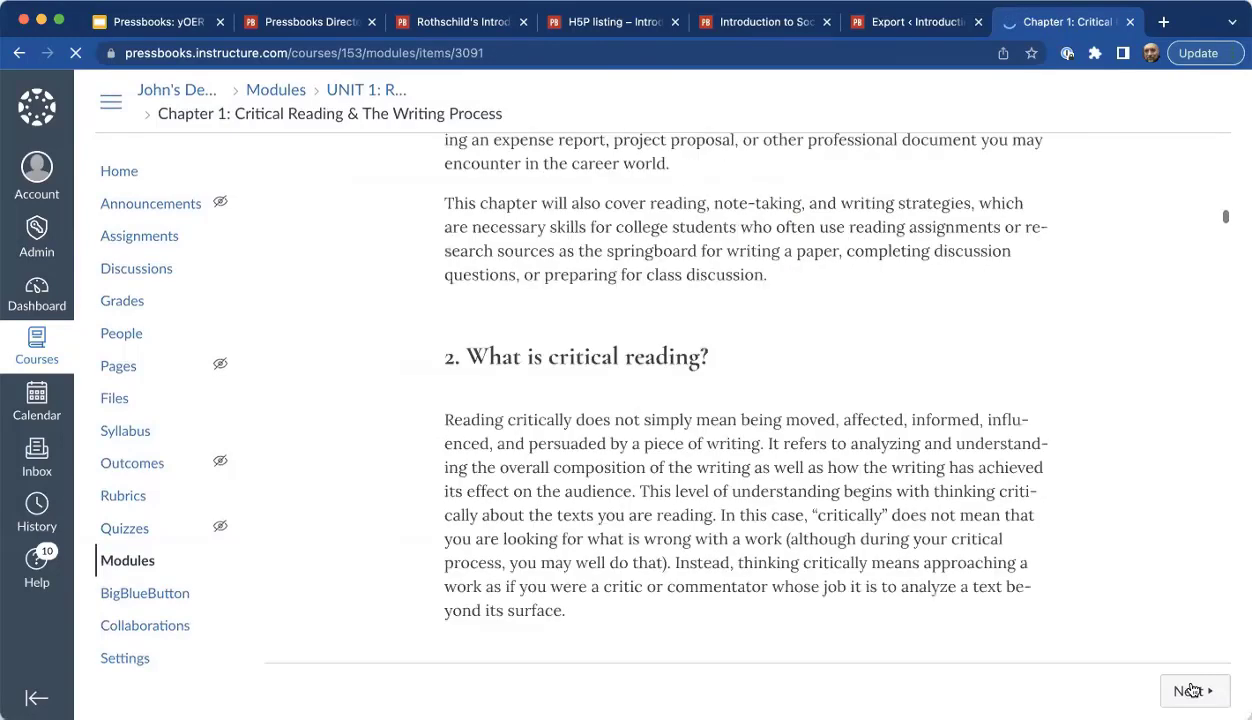
scroll(1191, 689, "down", 5)
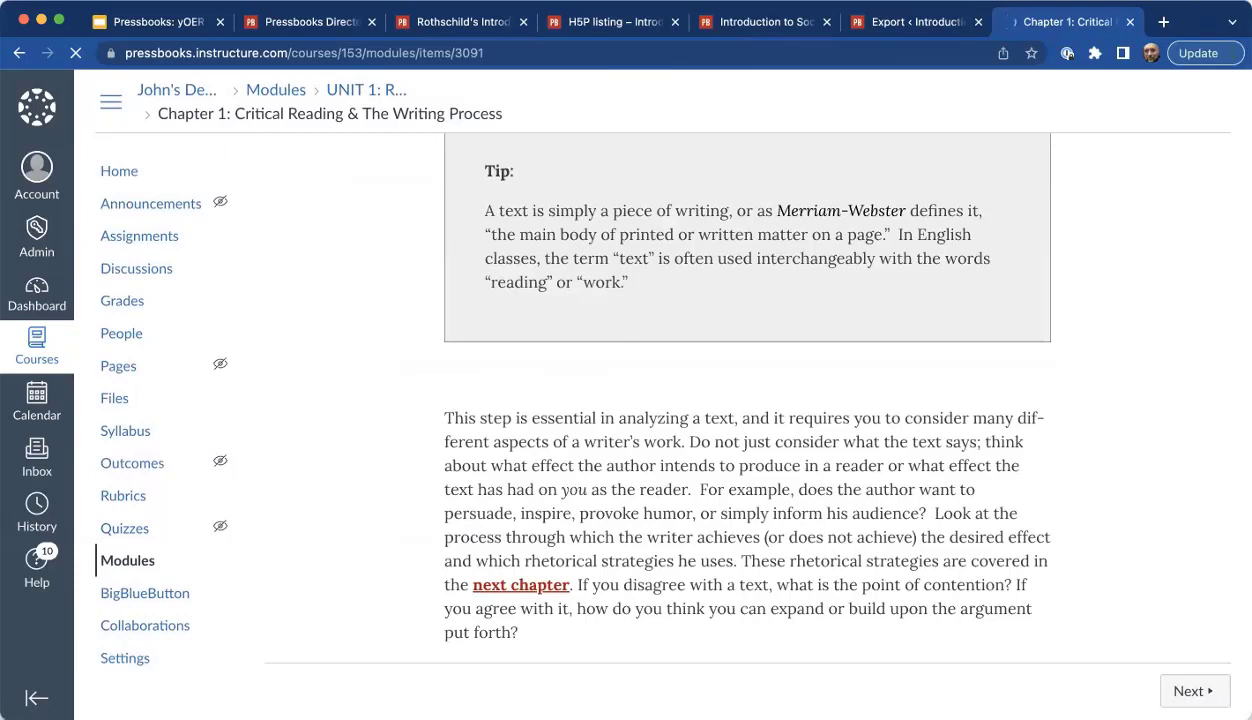
key("Tab")
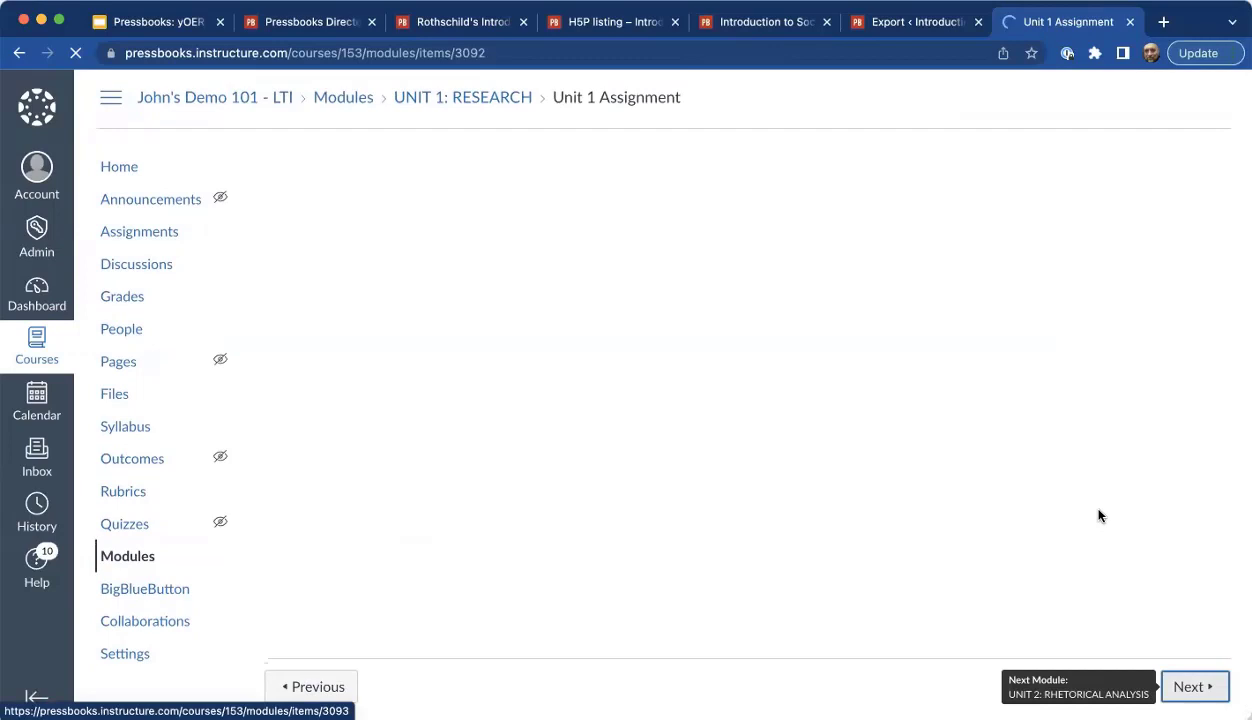
Advance to the Unit 2 Assignment showing the Rhetorical Analysis assignment sheet and rubric.
key("Return")
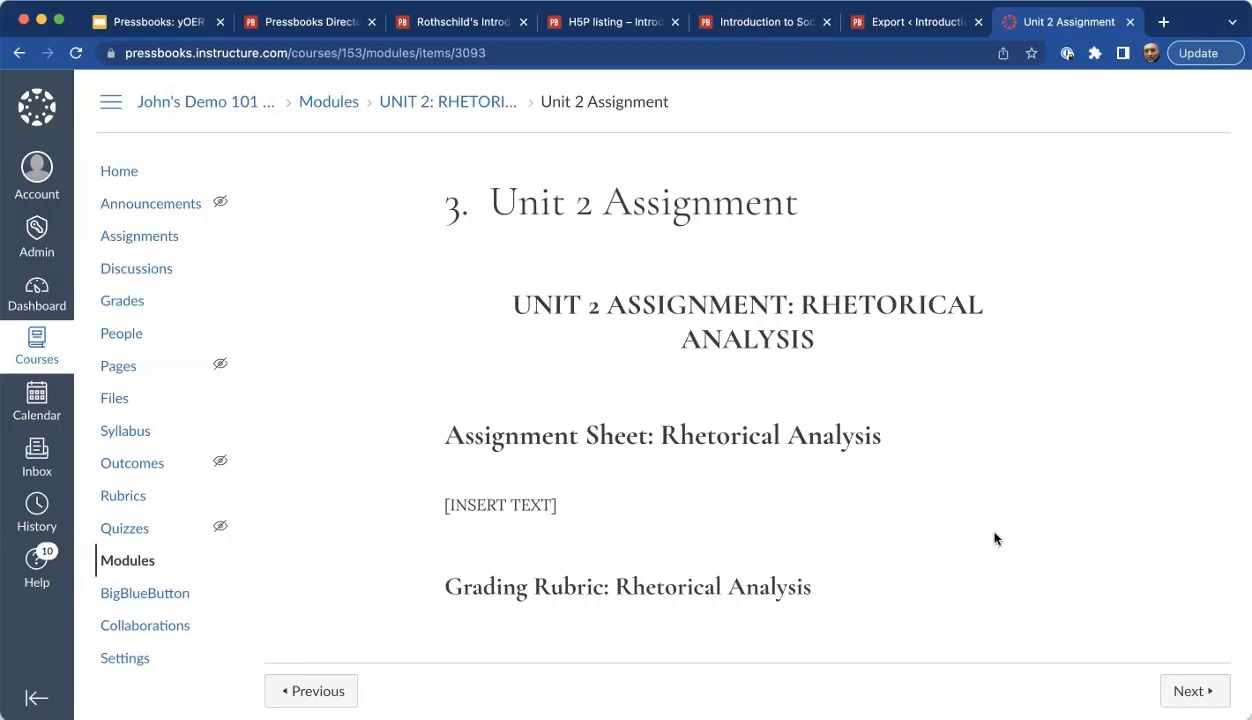
Scroll the Unit 2 Assignment page to review the Rhetorical Analysis sheet and grading rubric.
scroll(995, 537, "down", 5)
scroll(995, 539, "up", 5)
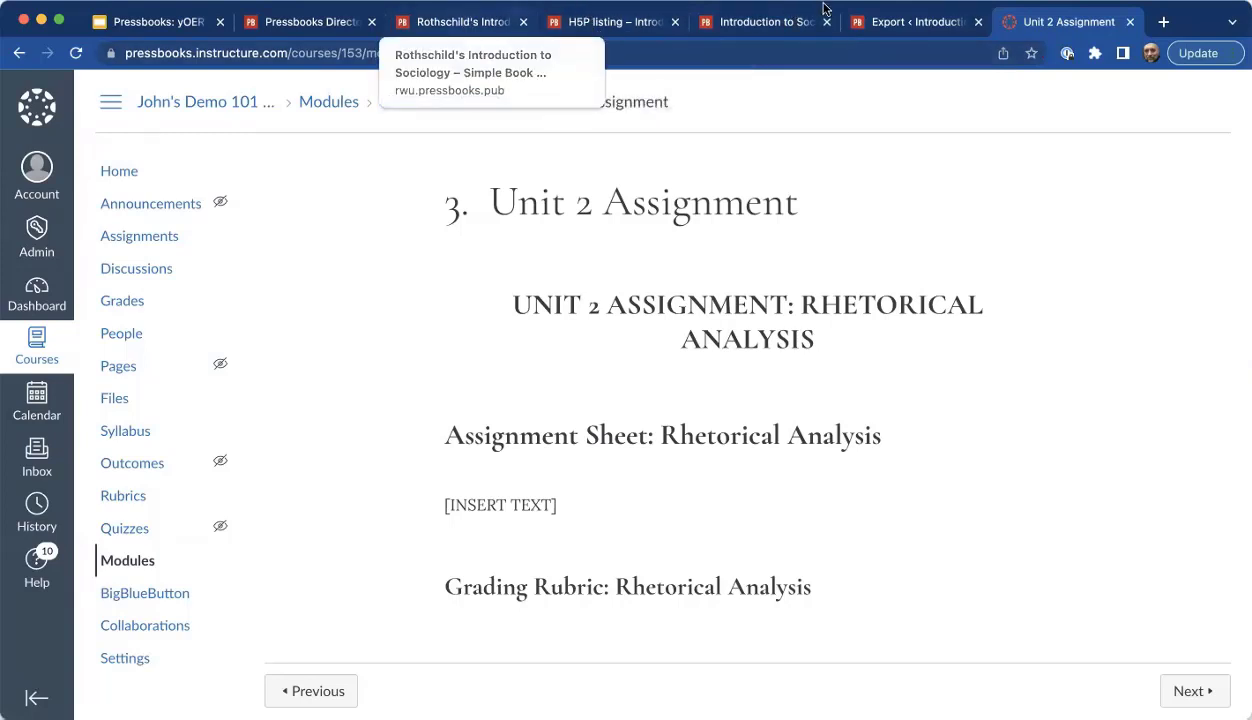
Return to Pressbooks and browse Introduction to Sociology's chapters and their visibility settings in Organize.
left_click(899, 16)
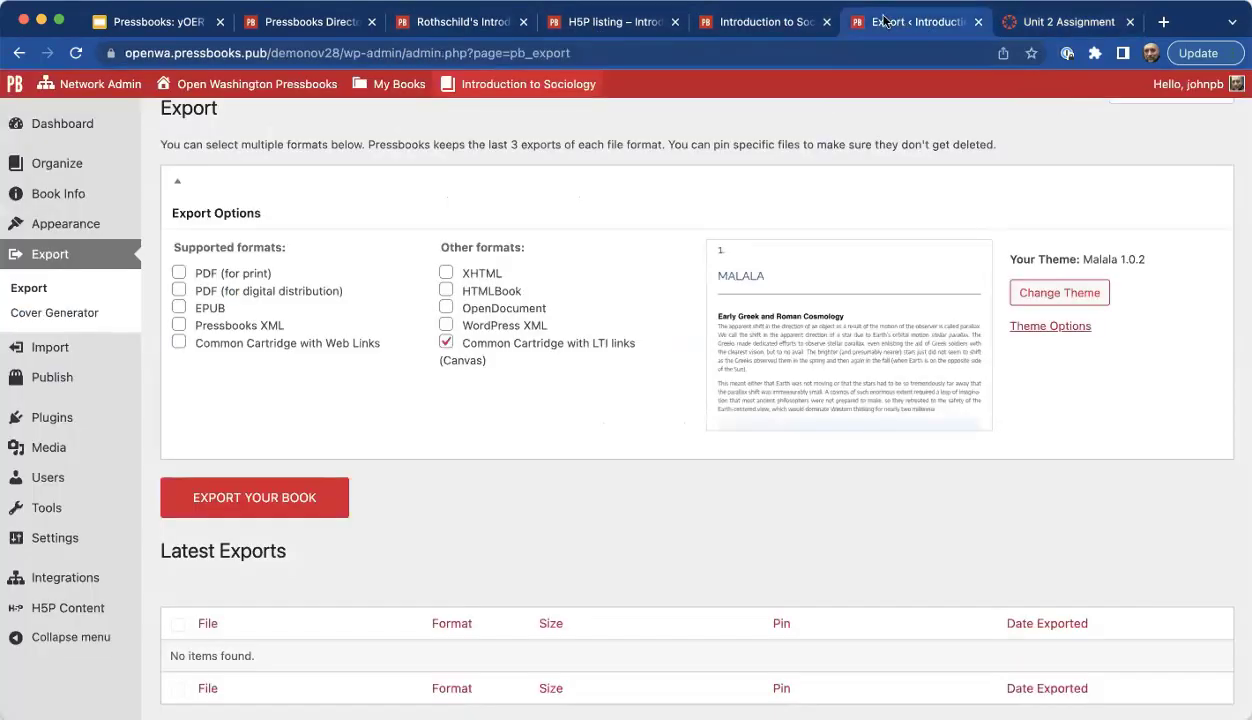
left_click(80, 175)
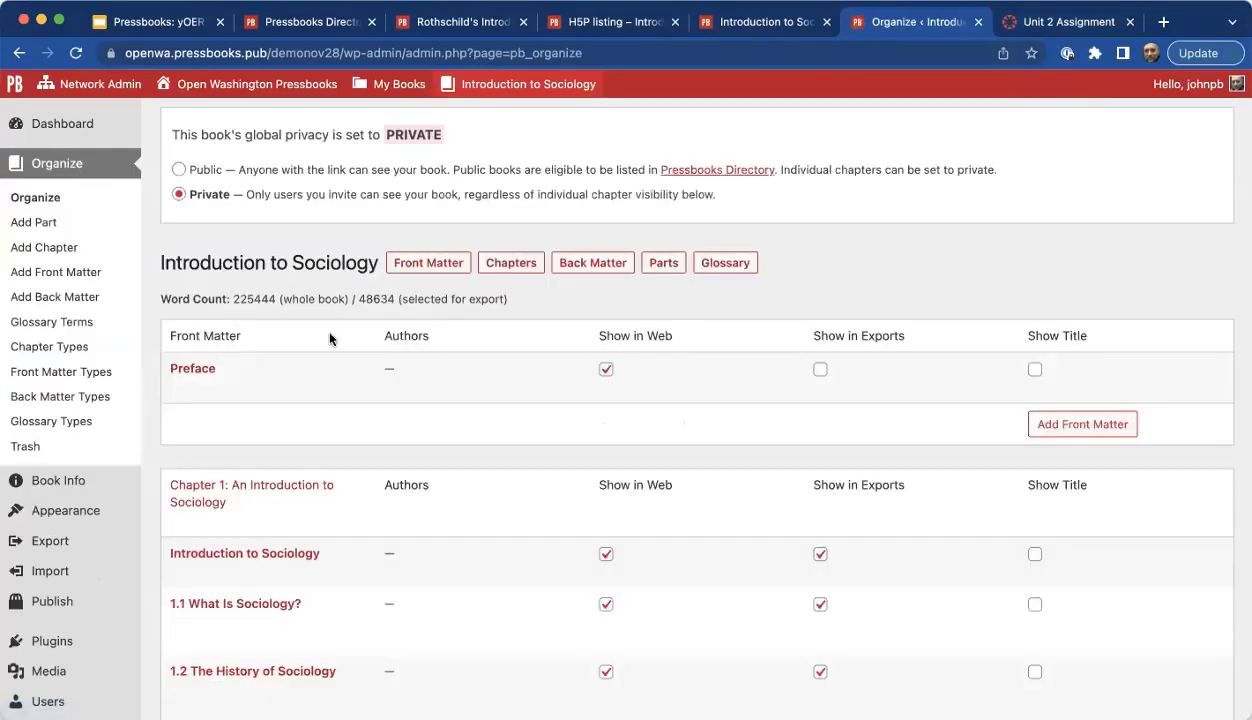
scroll(328, 338, "down", 10)
scroll(330, 338, "down", 2)
scroll(400, 420, "up", 2)
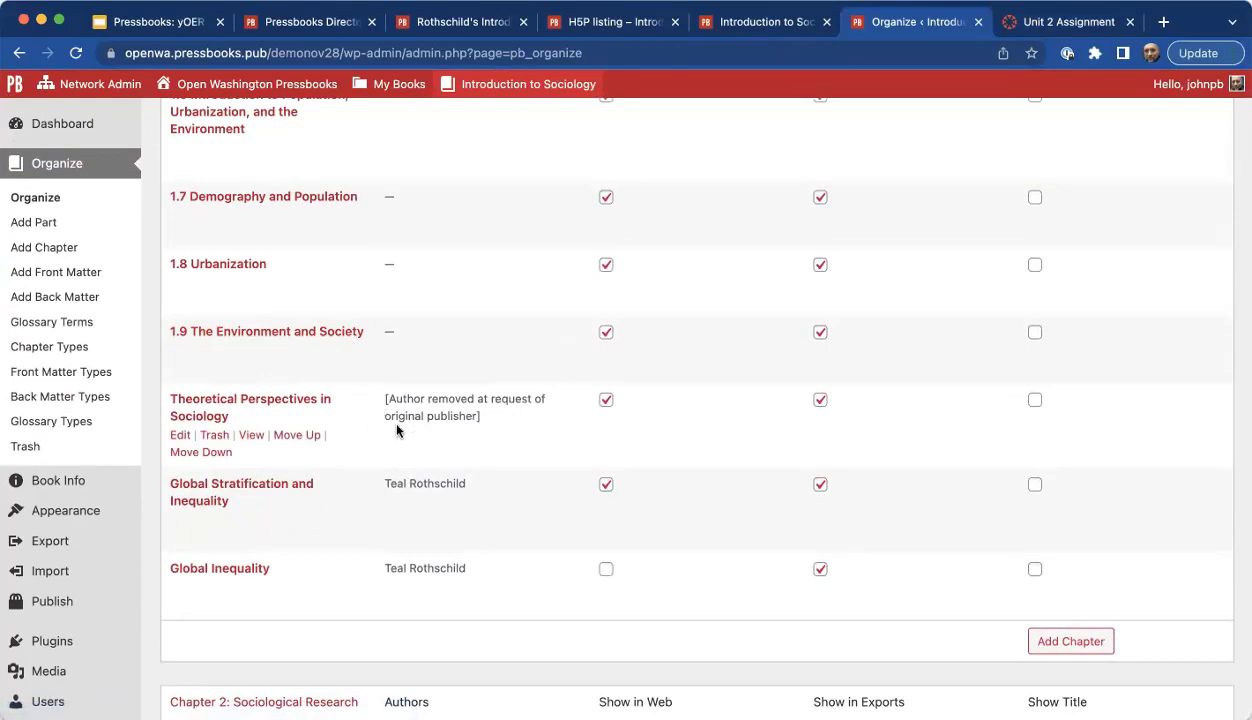
scroll(397, 430, "up", 1)
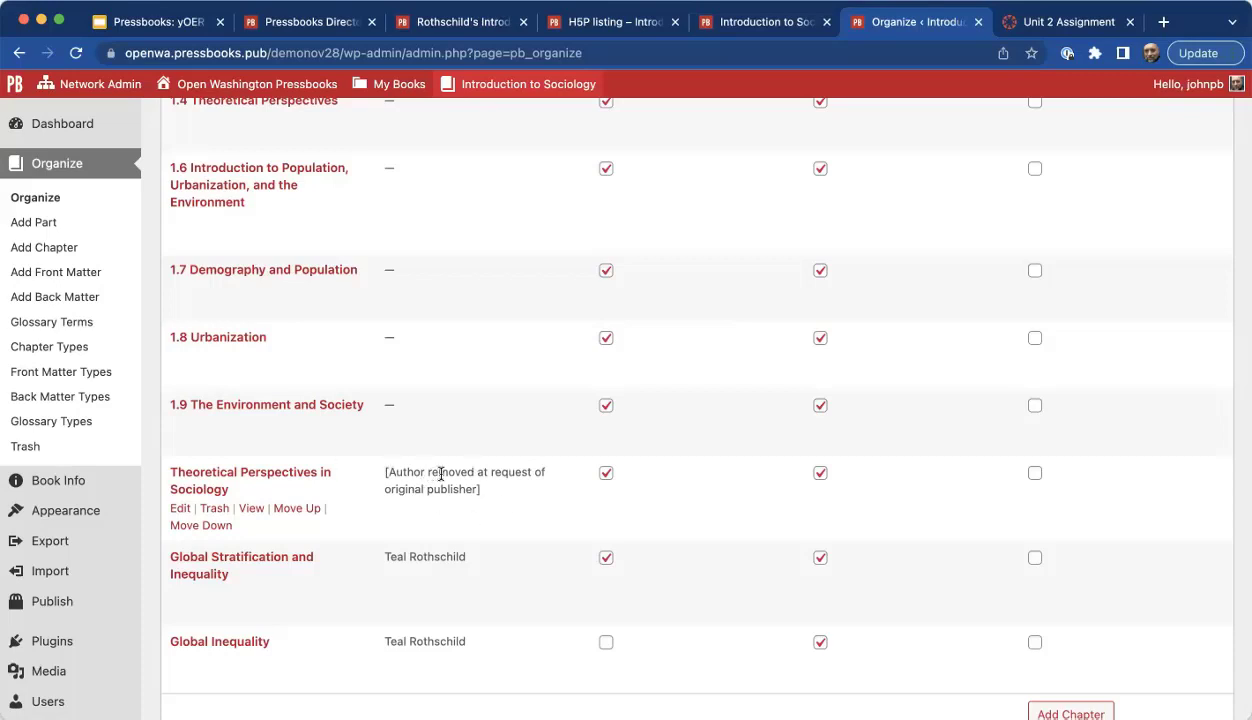
Open Book Info for Introduction to Sociology and scroll down to the Institutions section.
left_click(80, 488)
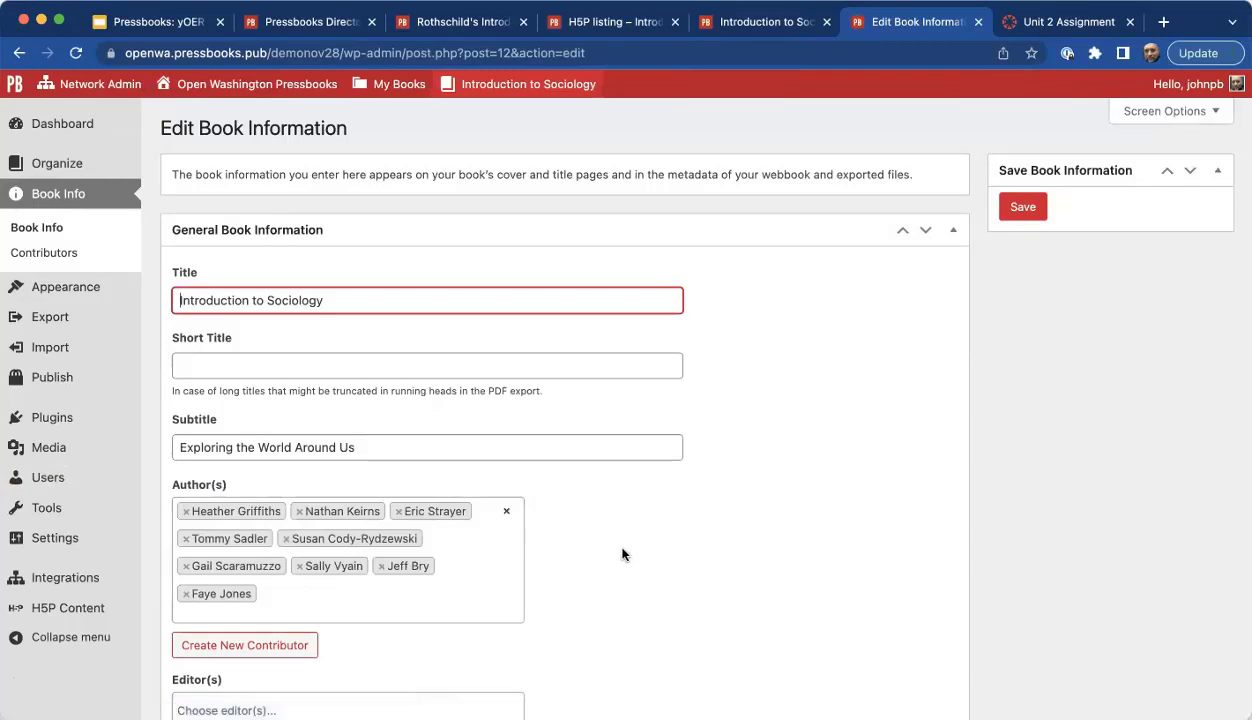
scroll(622, 555, "down", 1)
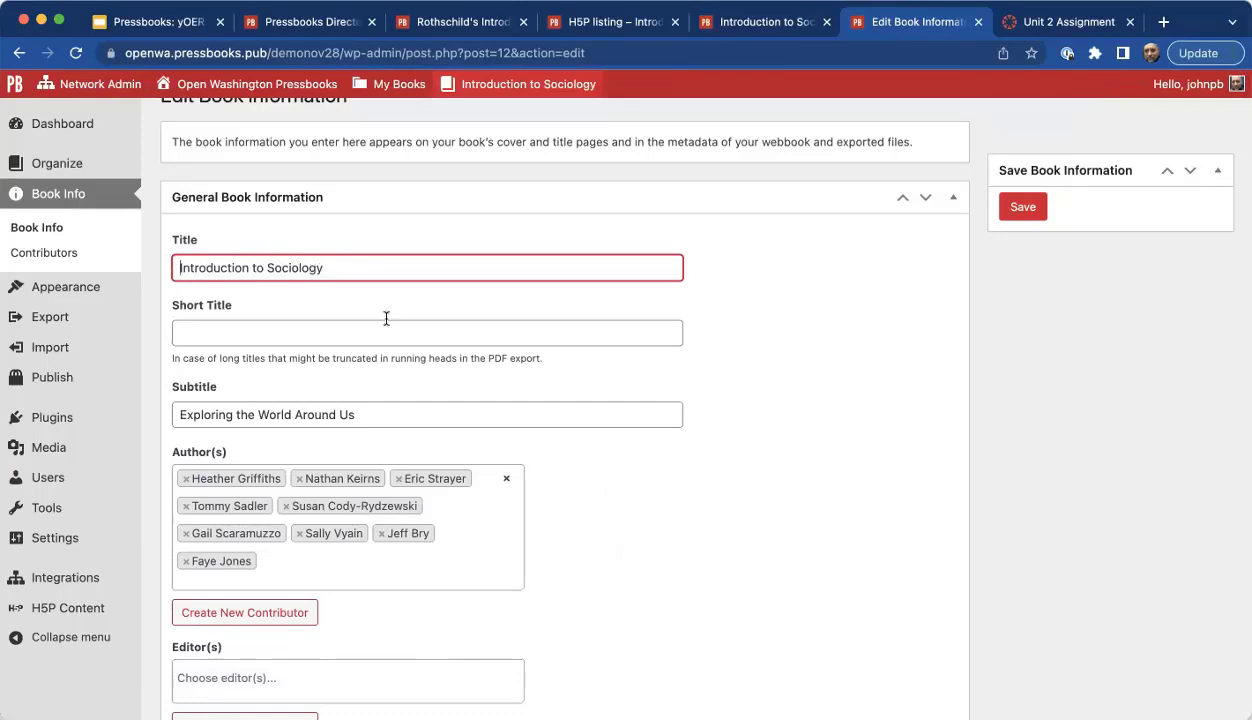
scroll(571, 524, "down", 1)
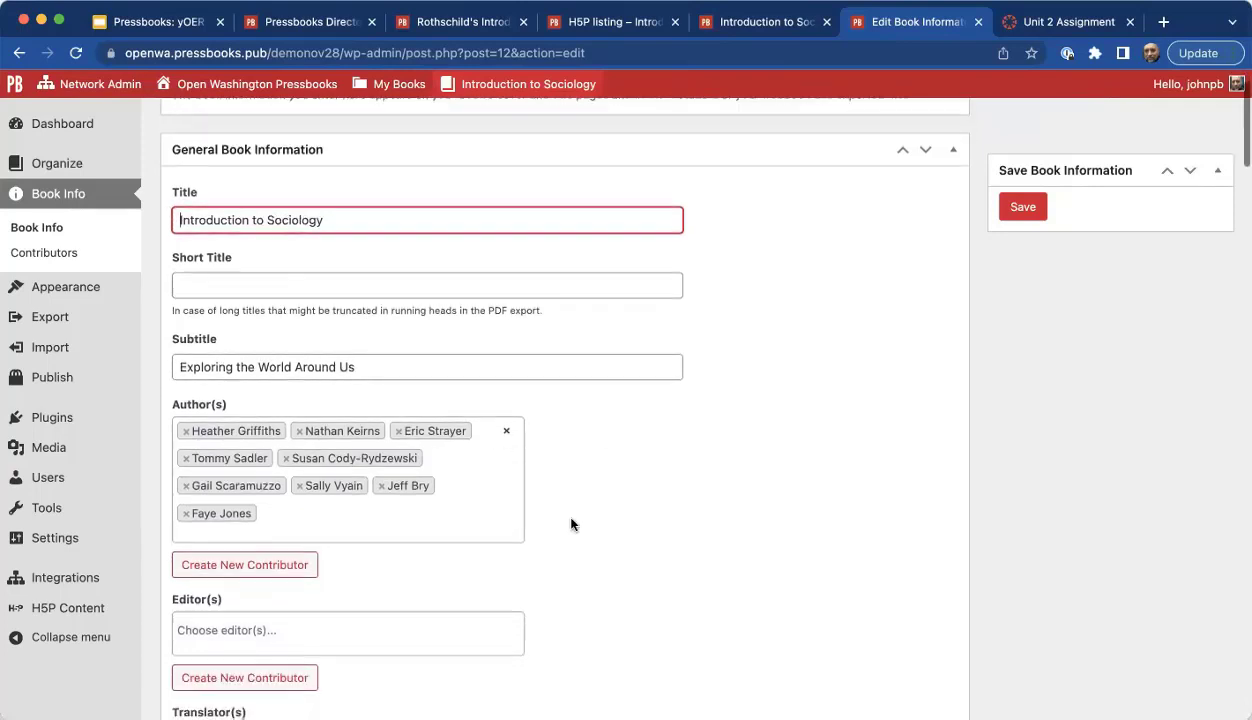
scroll(571, 524, "down", 5)
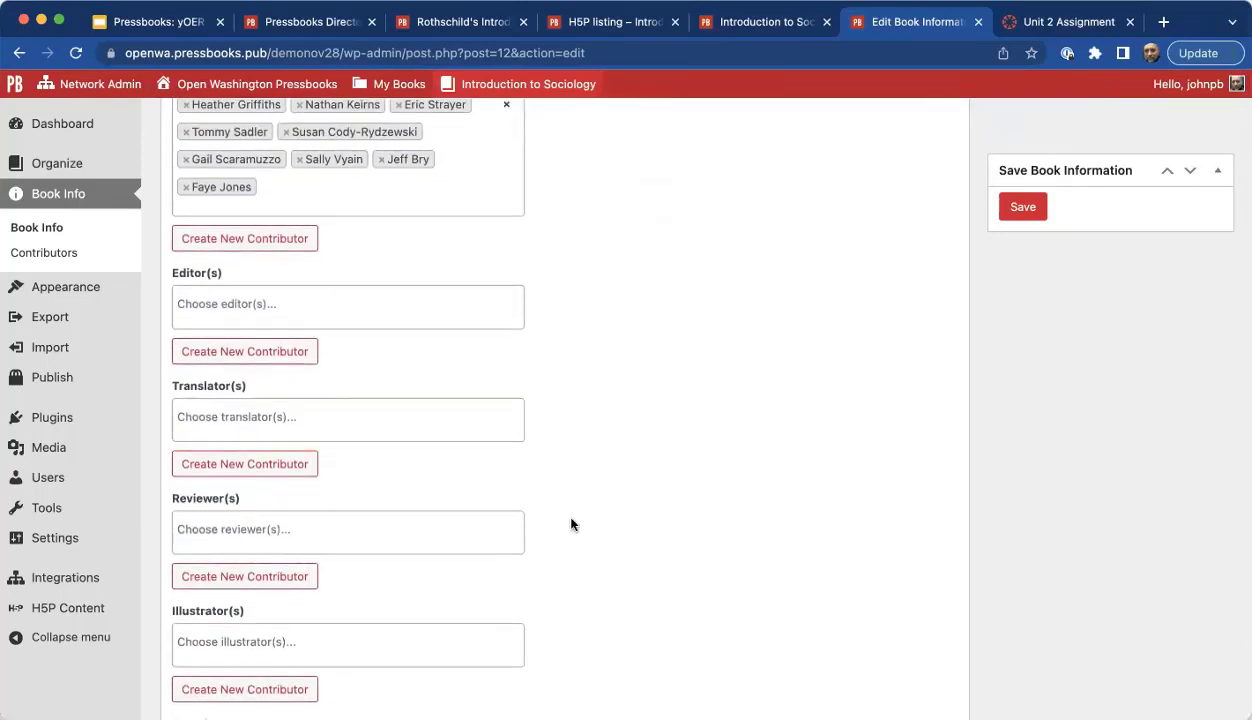
scroll(539, 519, "down", 5)
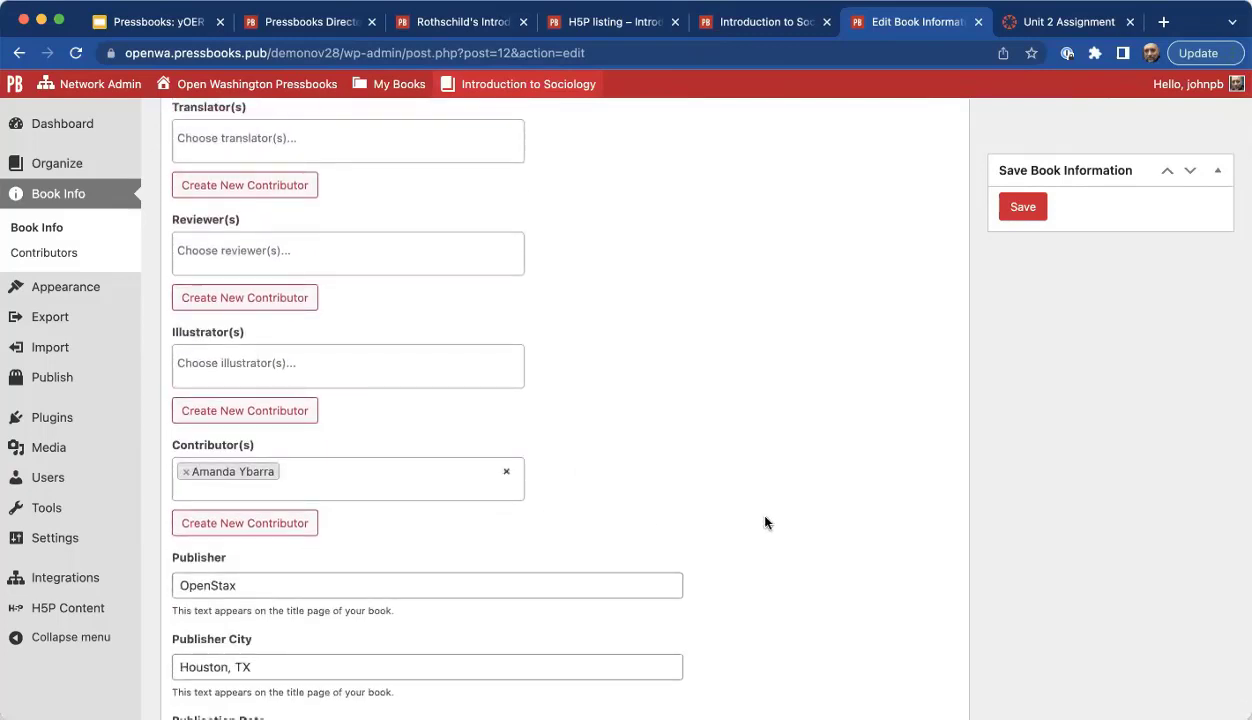
scroll(765, 522, "down", 1)
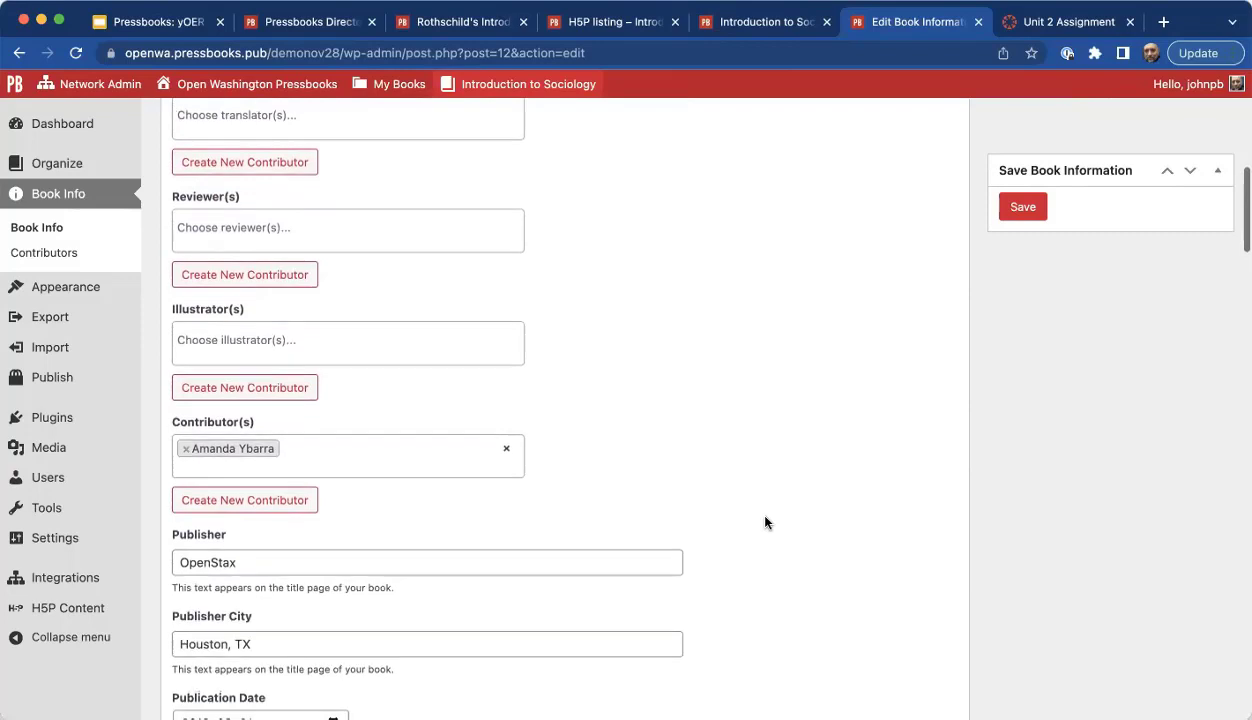
scroll(765, 522, "down", 5)
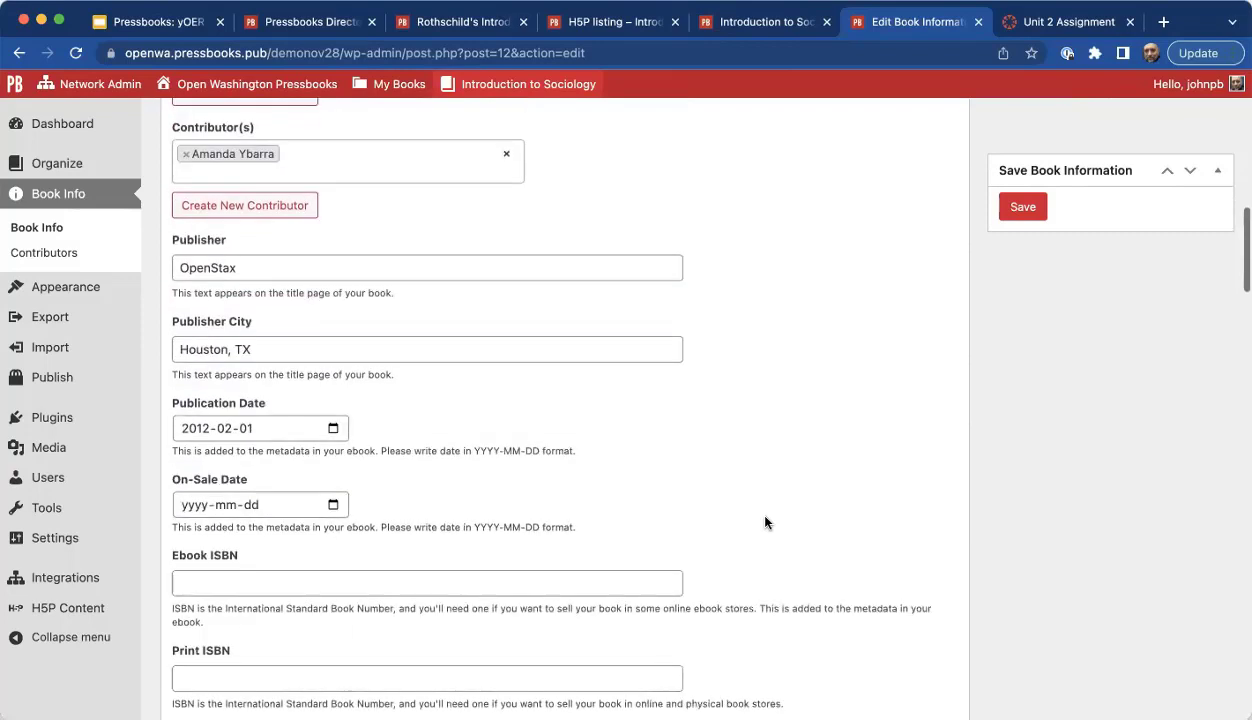
scroll(765, 522, "up", 1)
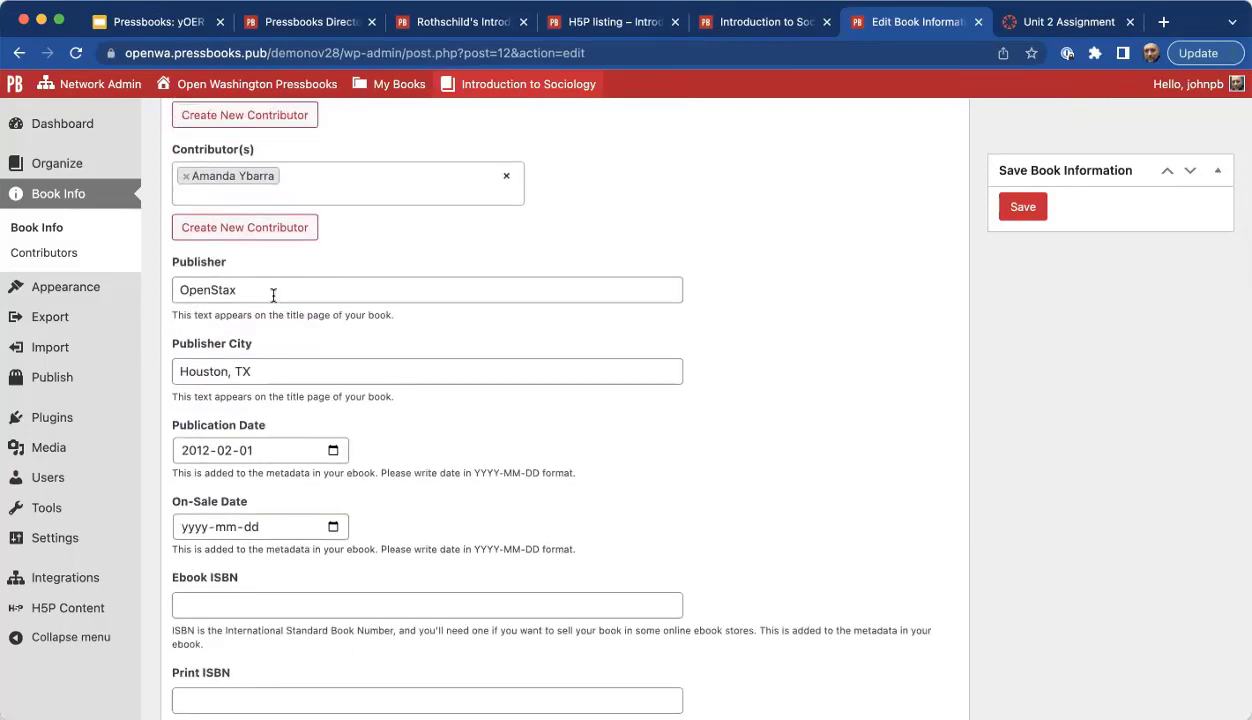
scroll(473, 548, "down", 10)
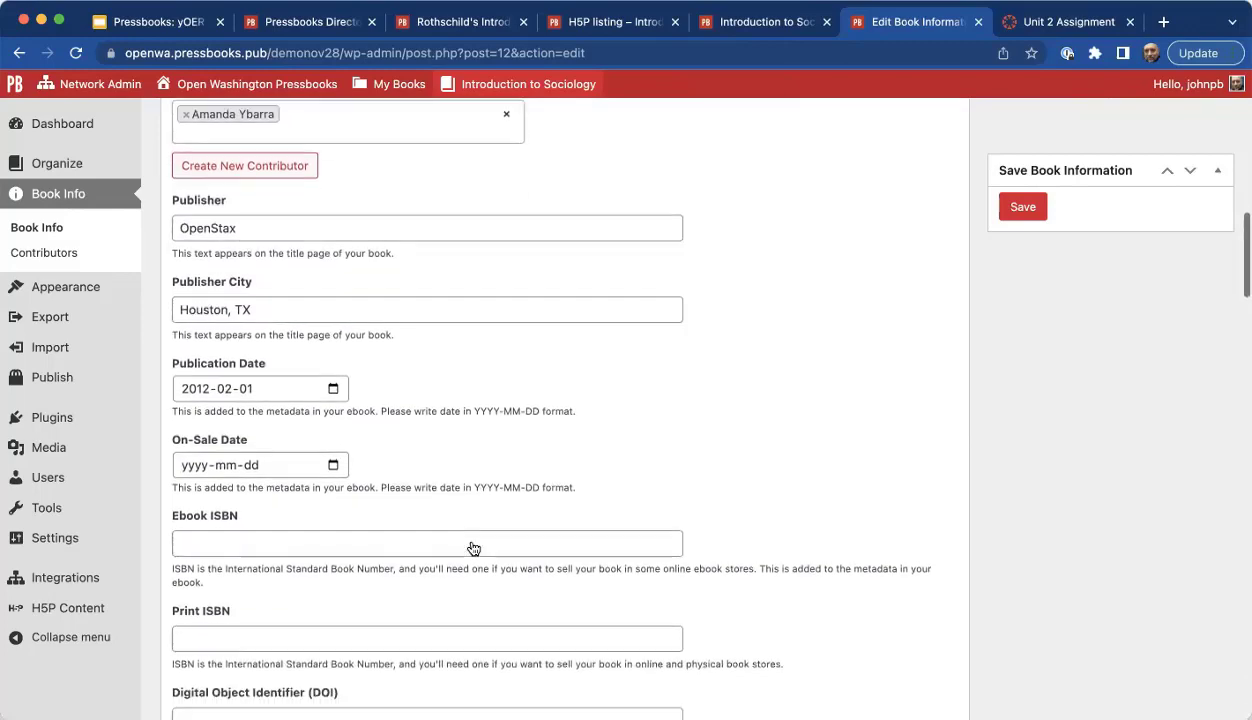
scroll(501, 567, "up", 1)
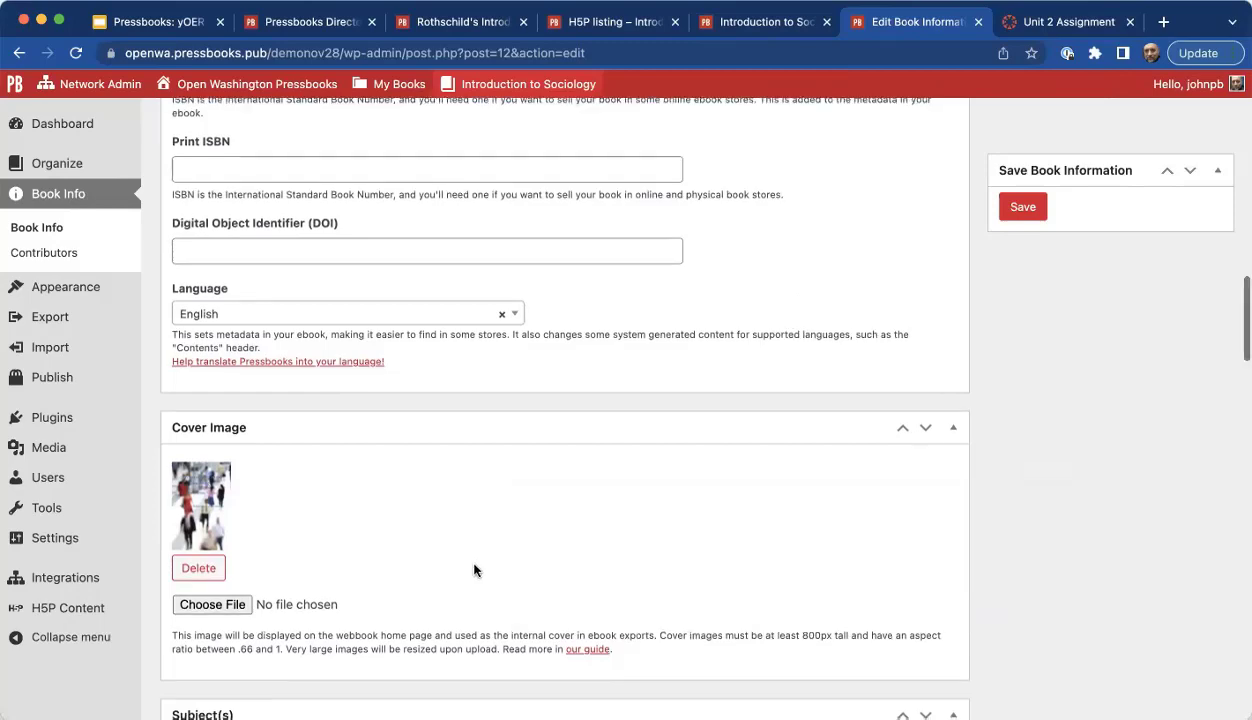
scroll(474, 570, "down", 5)
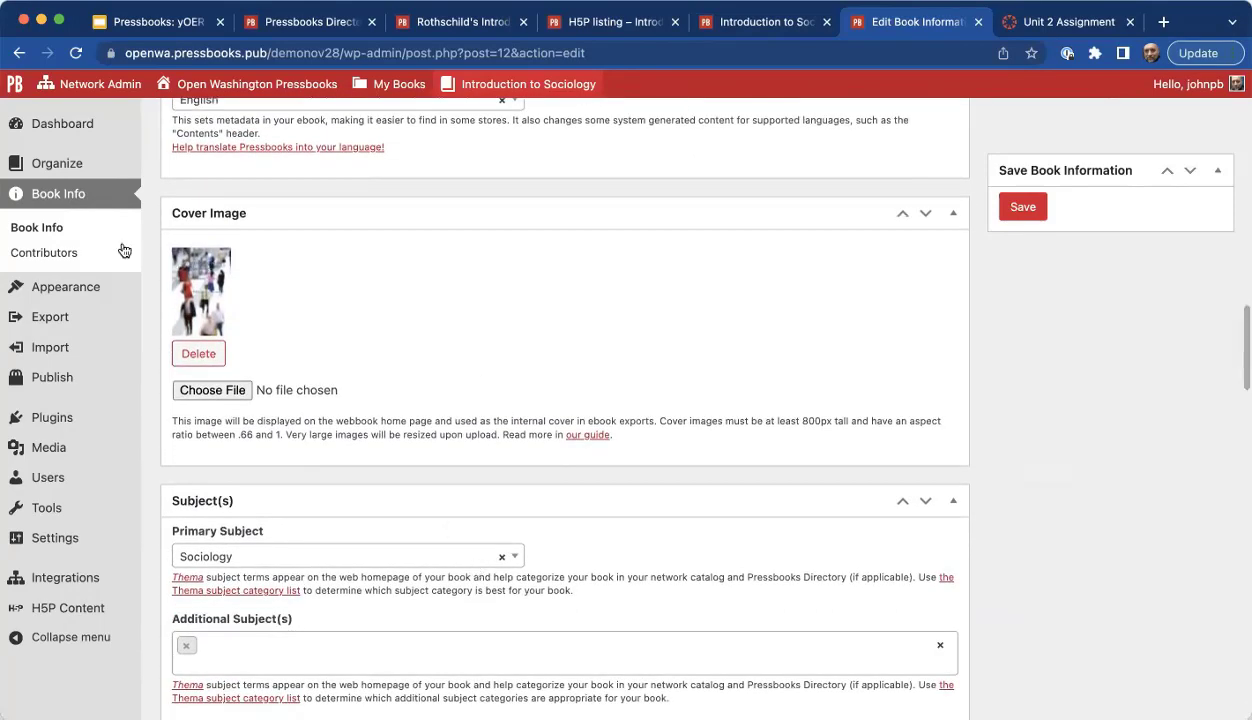
scroll(305, 415, "down", 4)
scroll(308, 418, "down", 2)
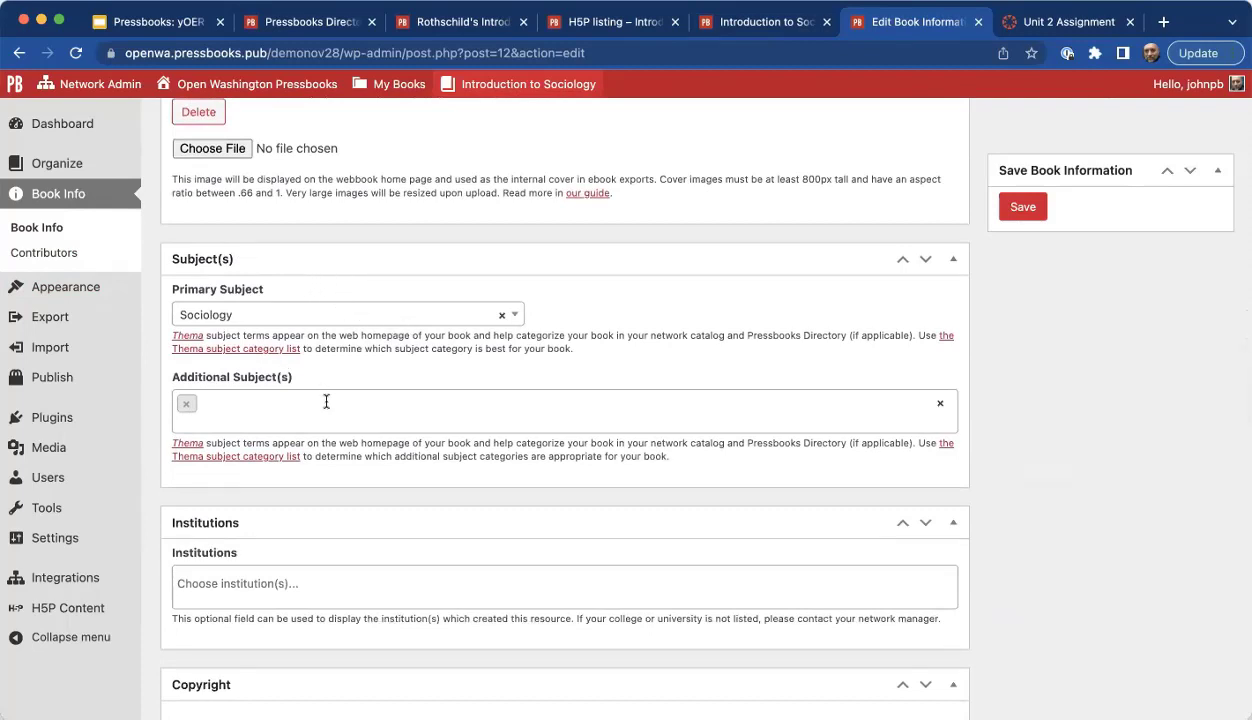
scroll(391, 453, "down", 2)
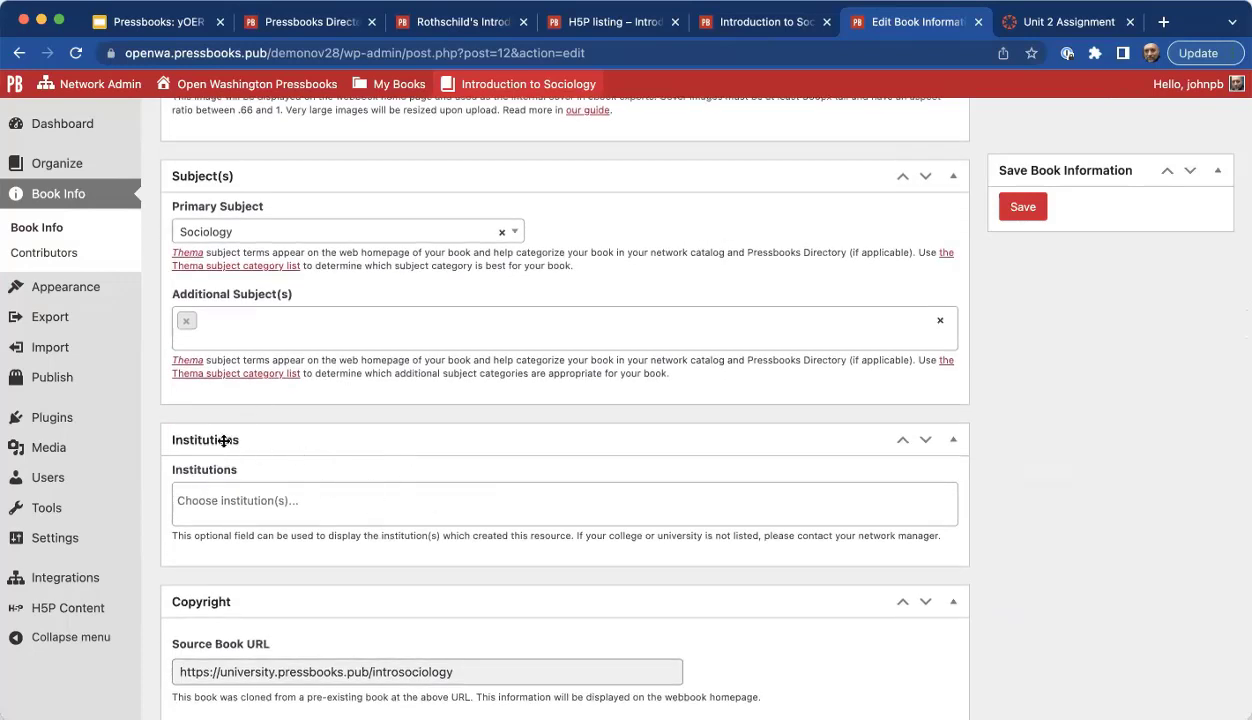
Search 'Big Bend' and 'Spokane' to add Big Bend and Spokane Falls Community Colleges as institutions.
left_click(355, 505)
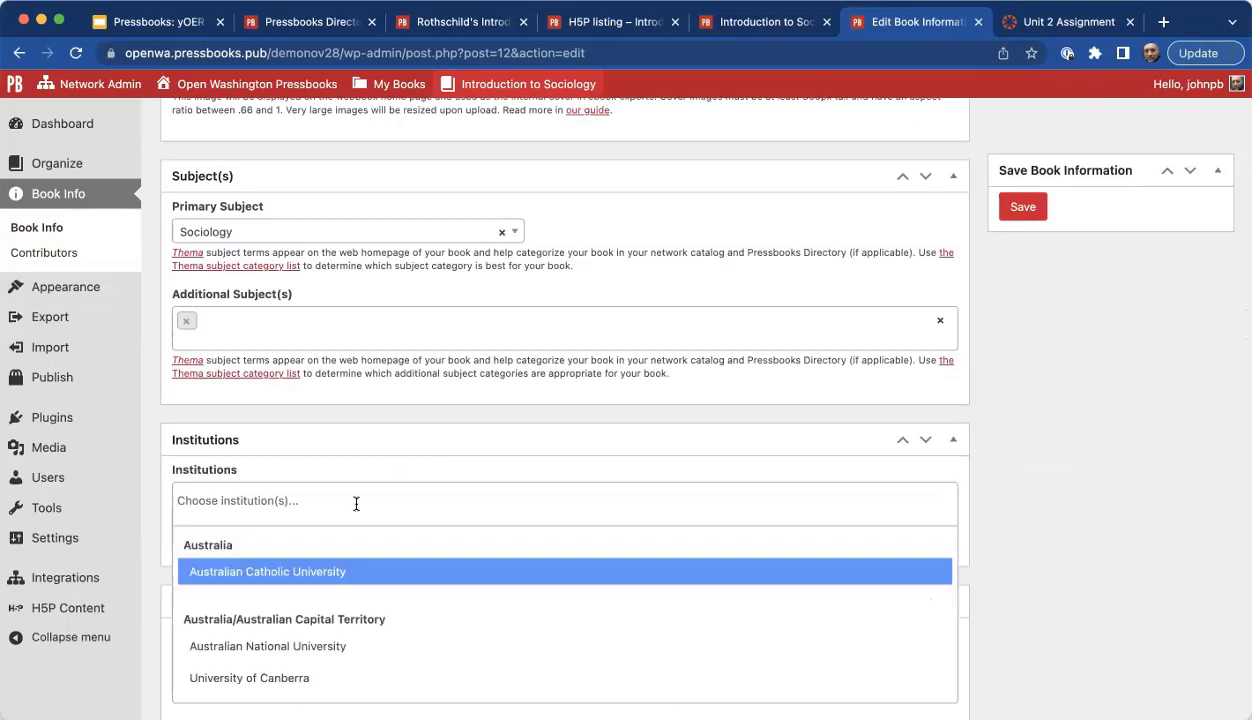
type("Big")
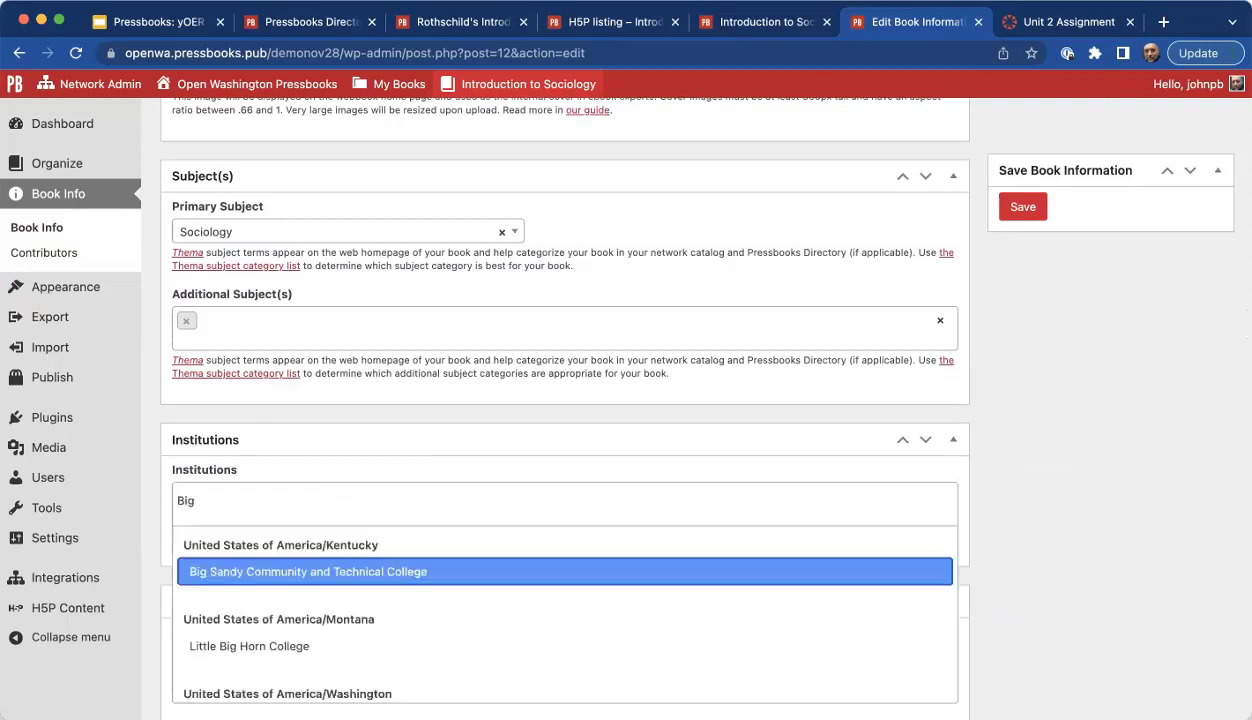
type(" Bend")
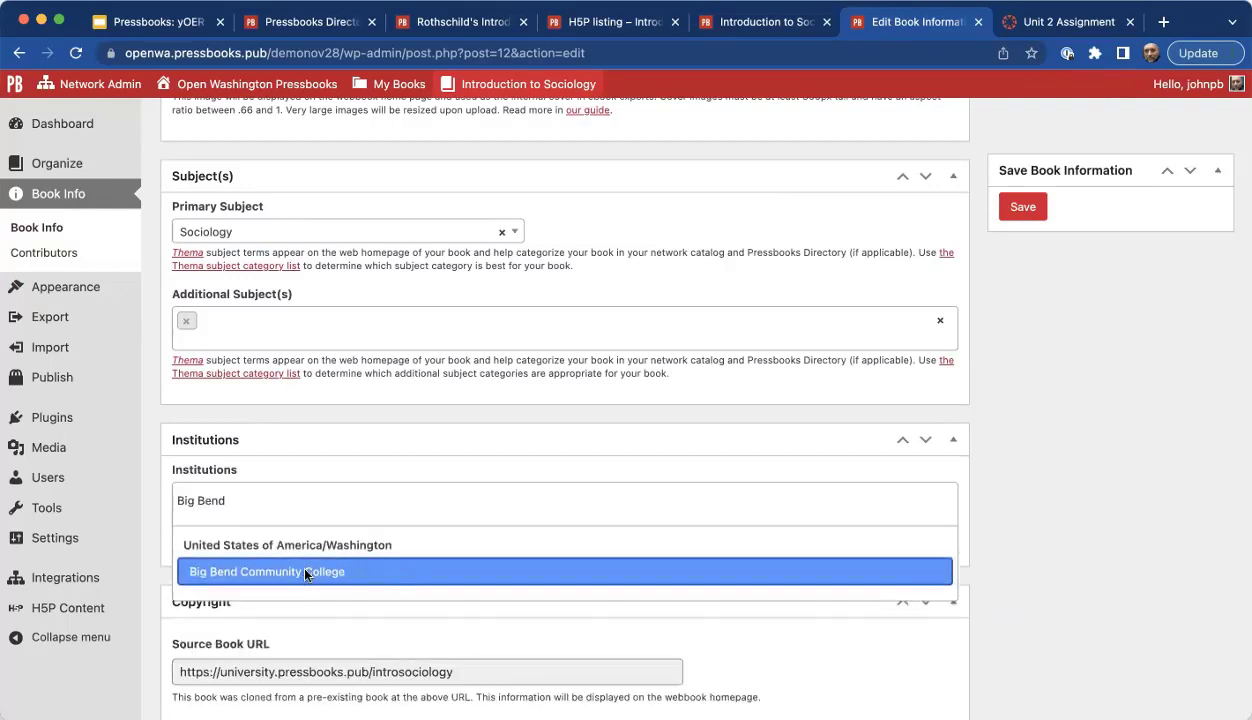
left_click(307, 574)
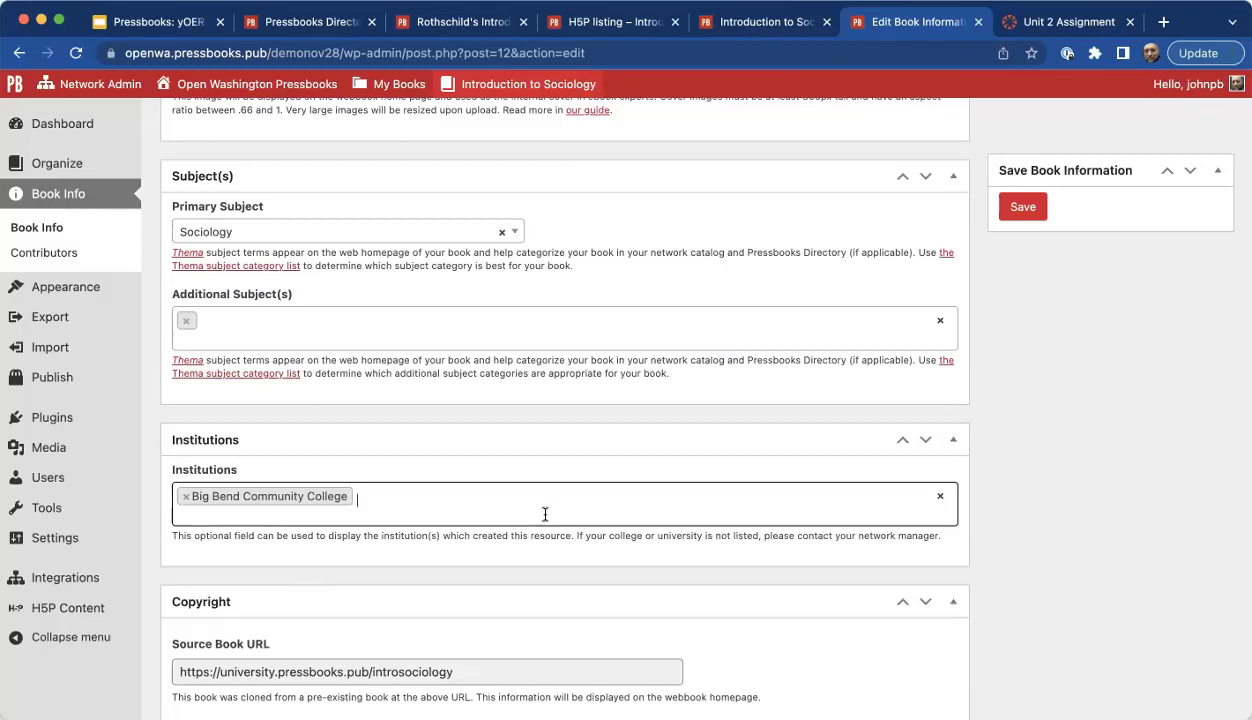
type("Spokane")
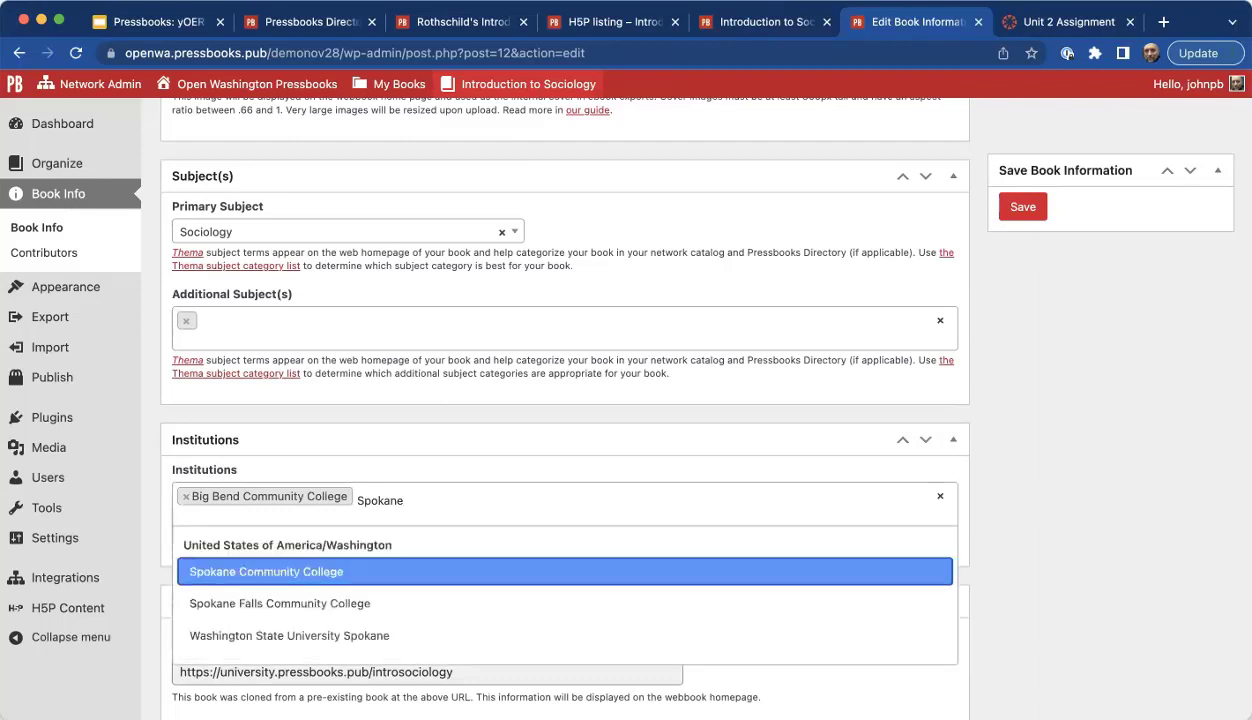
left_click(492, 603)
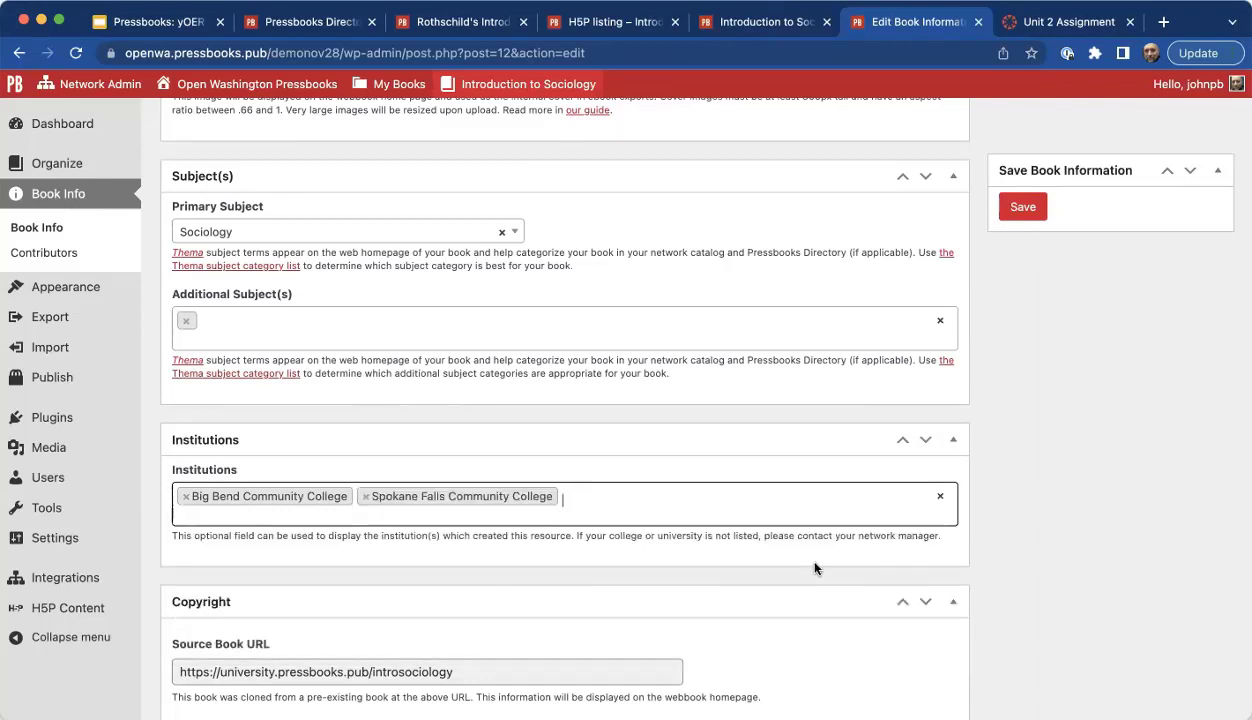
scroll(795, 584, "down", 1)
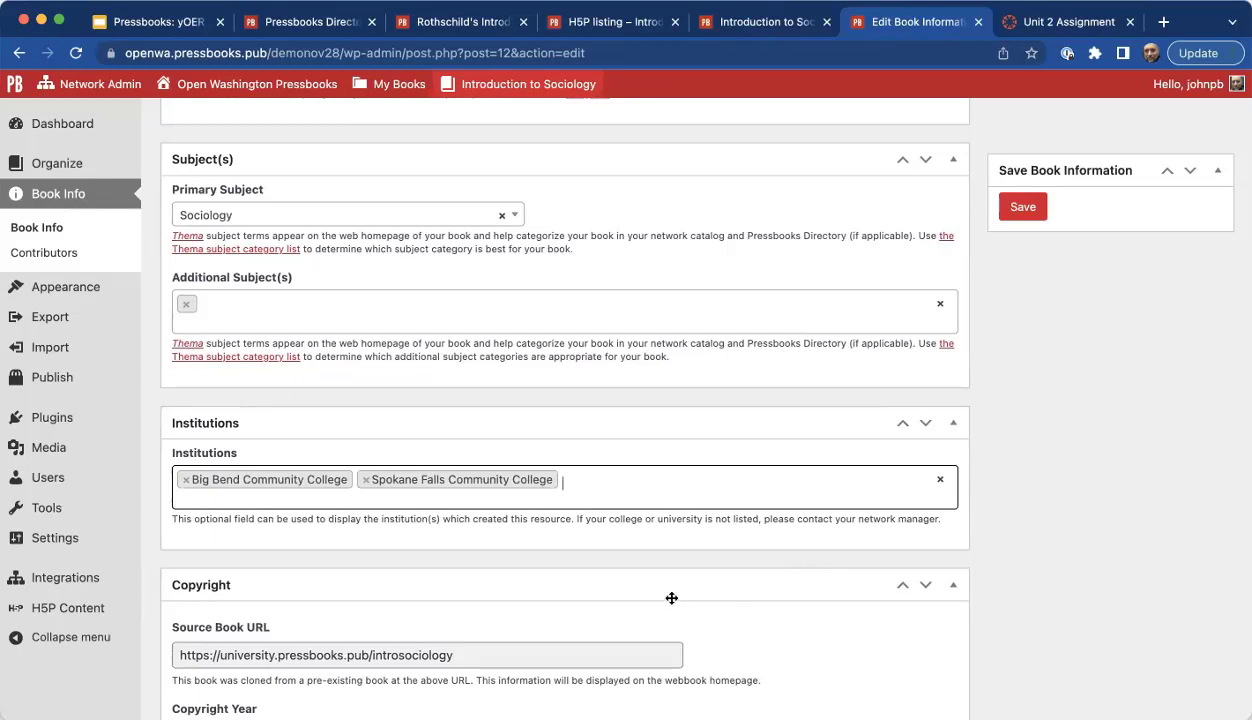
scroll(685, 598, "down", 2)
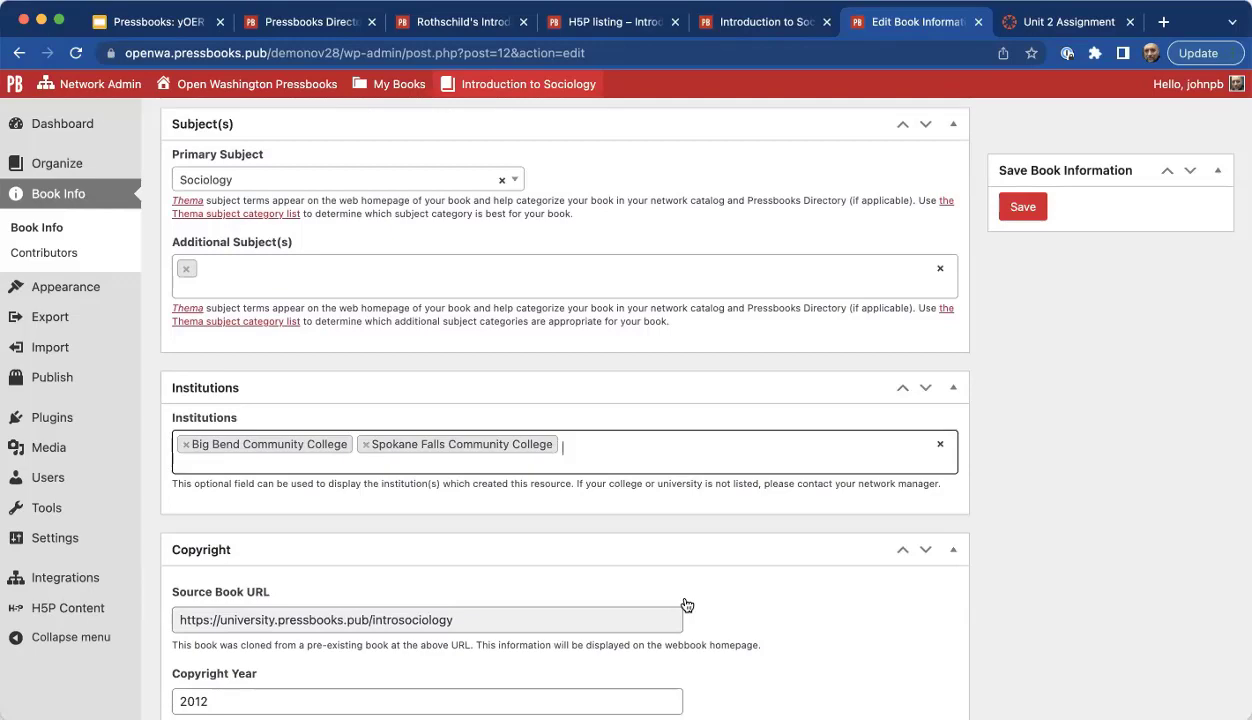
scroll(686, 605, "down", 10)
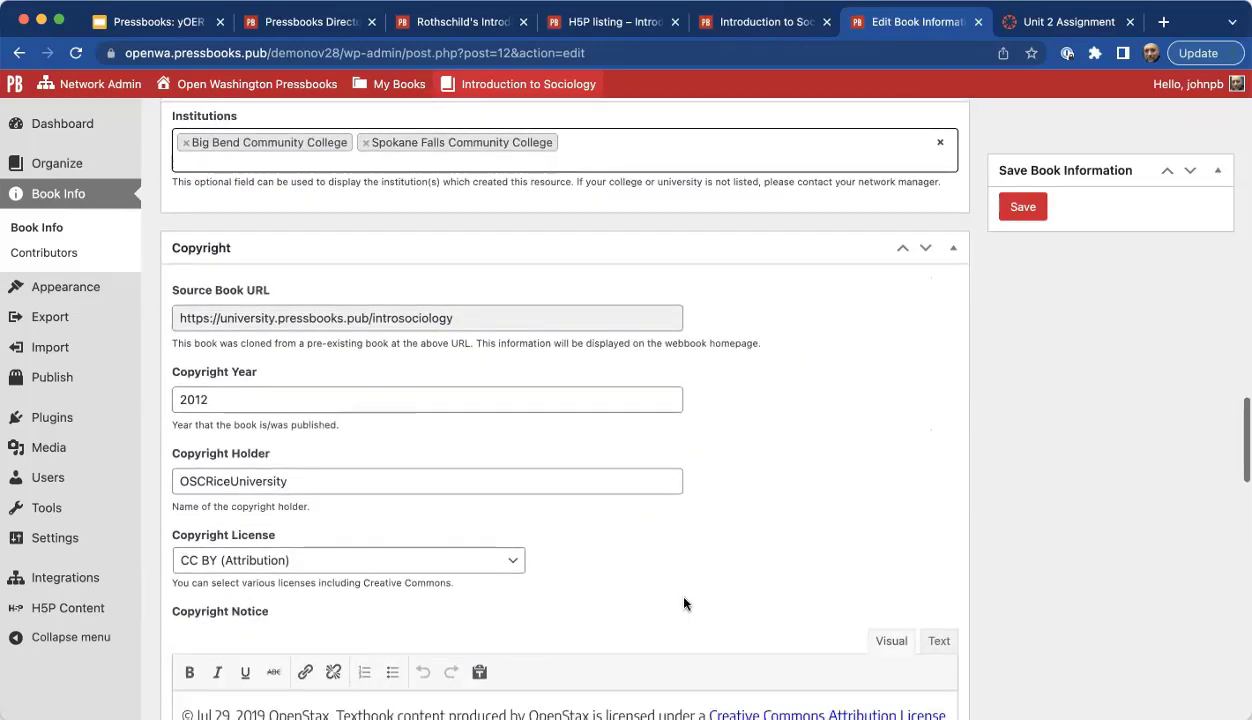
scroll(684, 603, "up", 1)
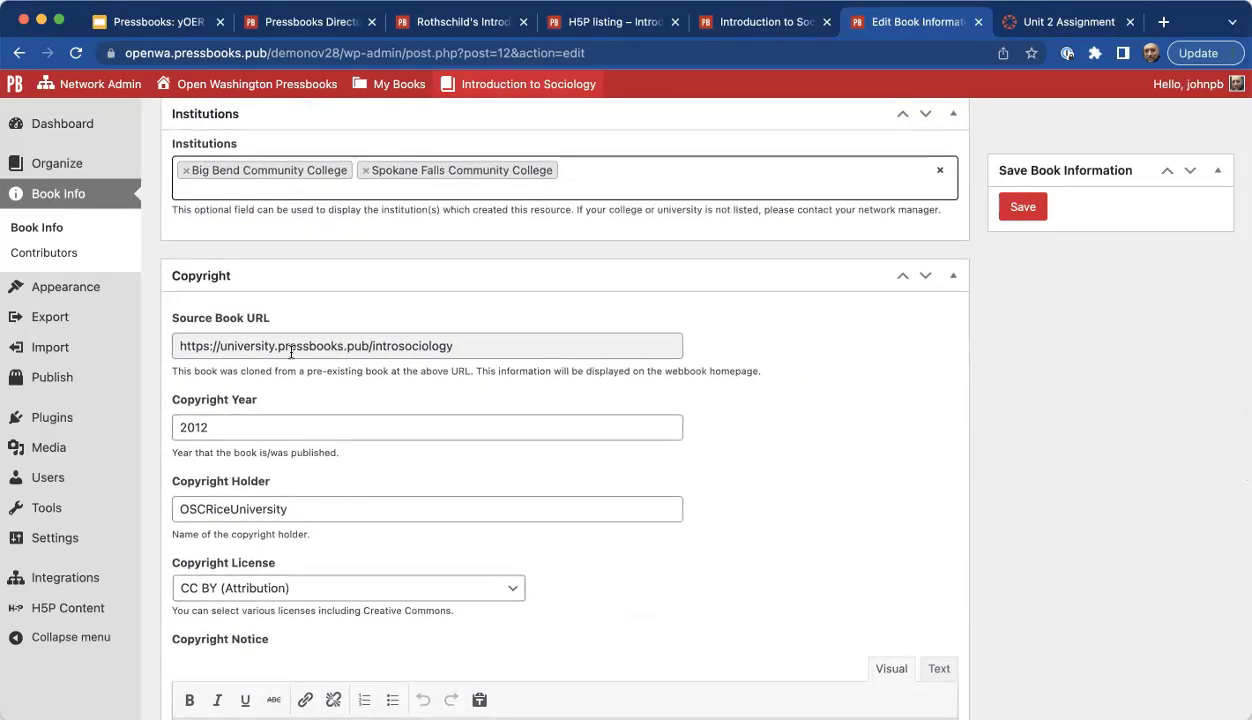
scroll(328, 355, "up", 1)
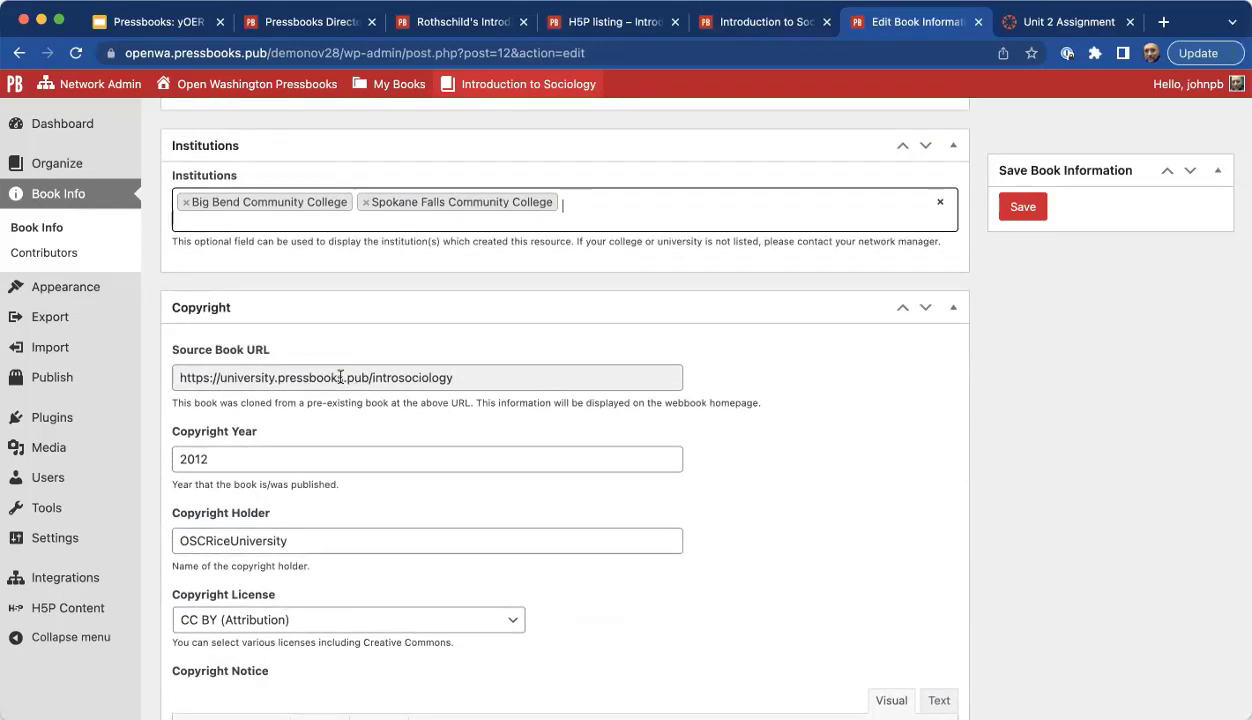
scroll(342, 404, "down", 10)
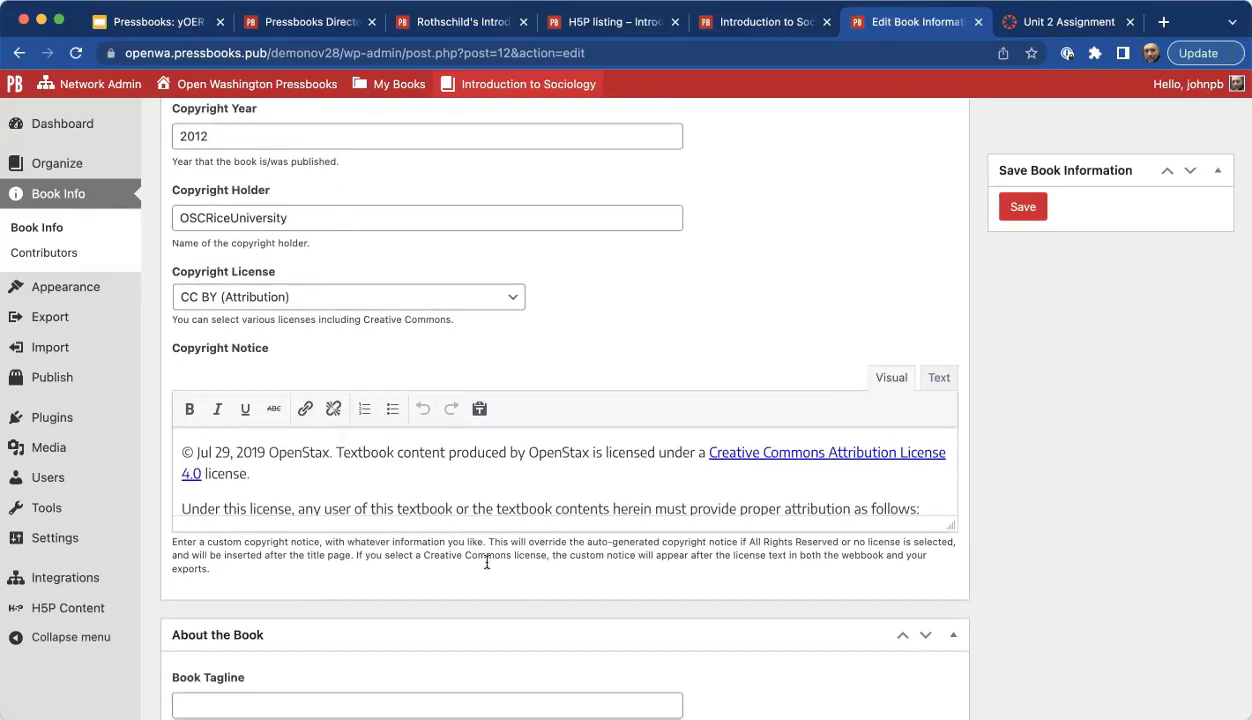
scroll(487, 563, "down", 11)
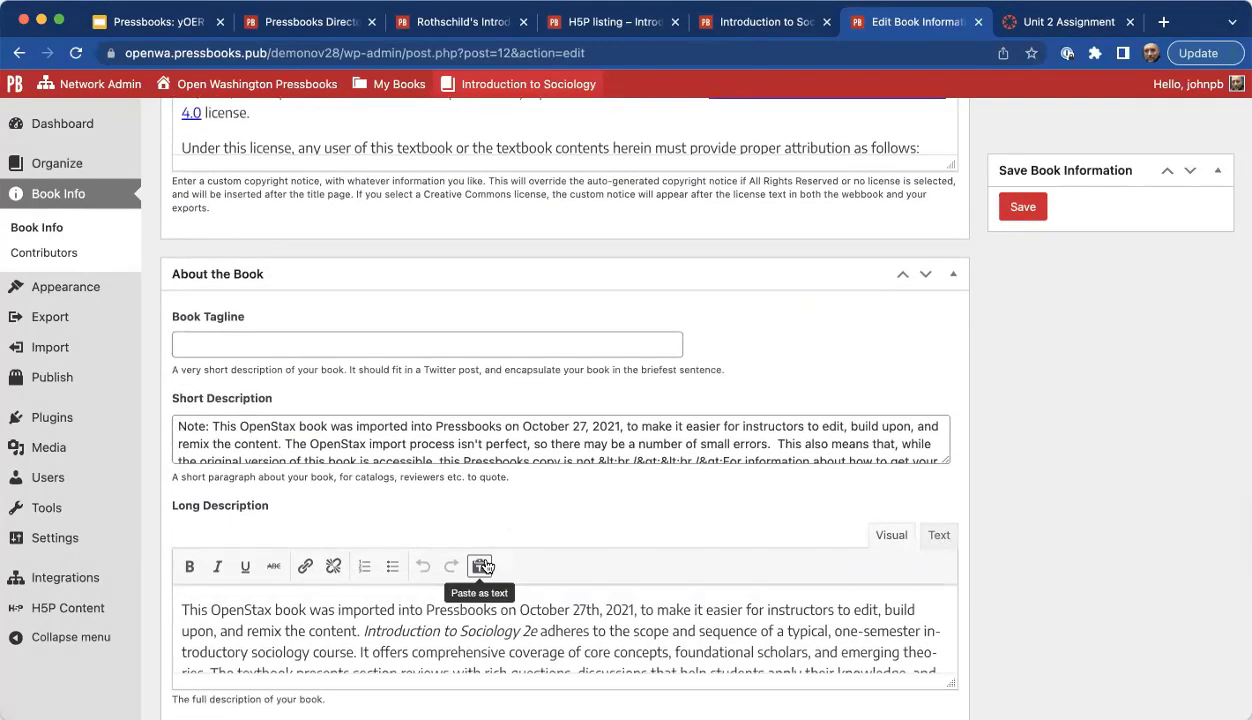
scroll(484, 566, "down", 2)
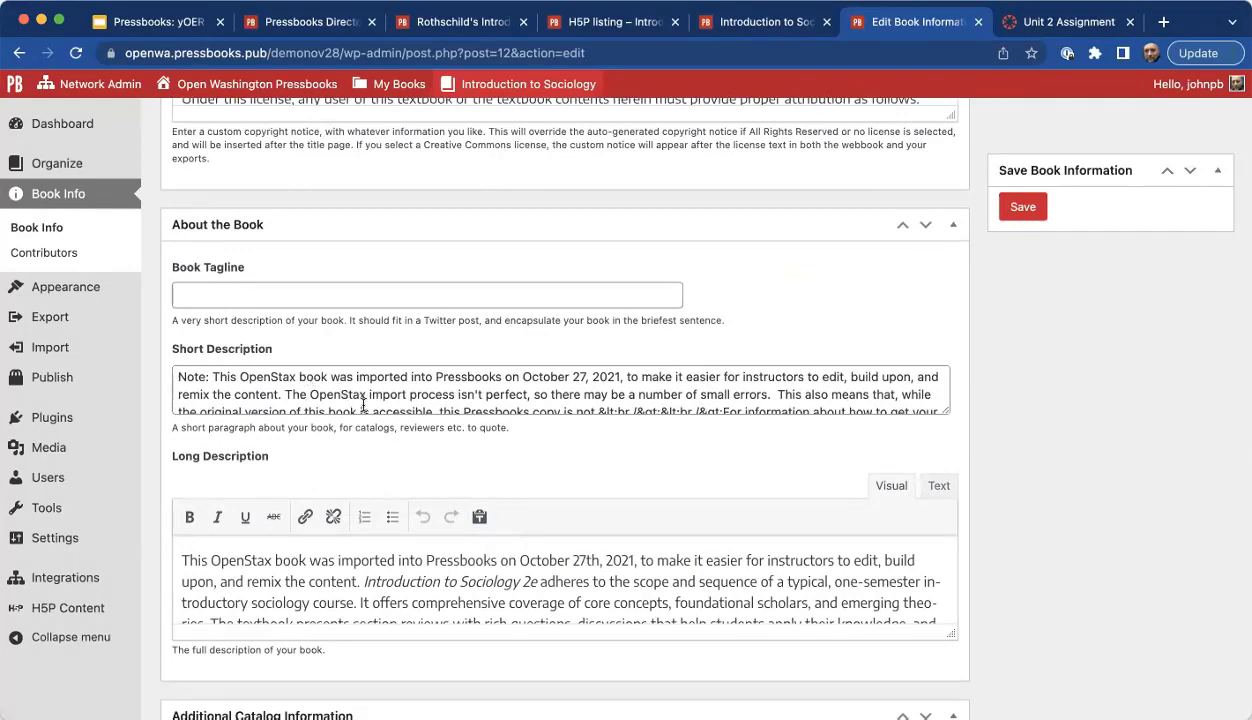
scroll(364, 404, "down", 5)
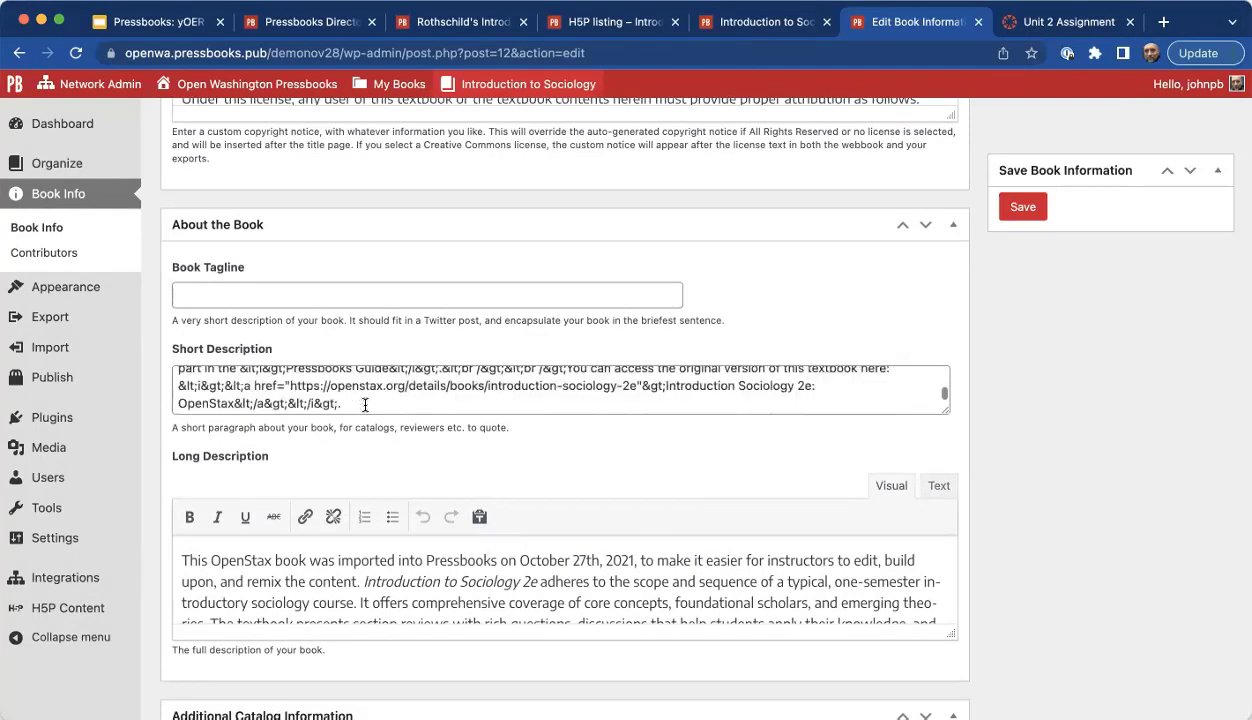
scroll(364, 404, "up", 5)
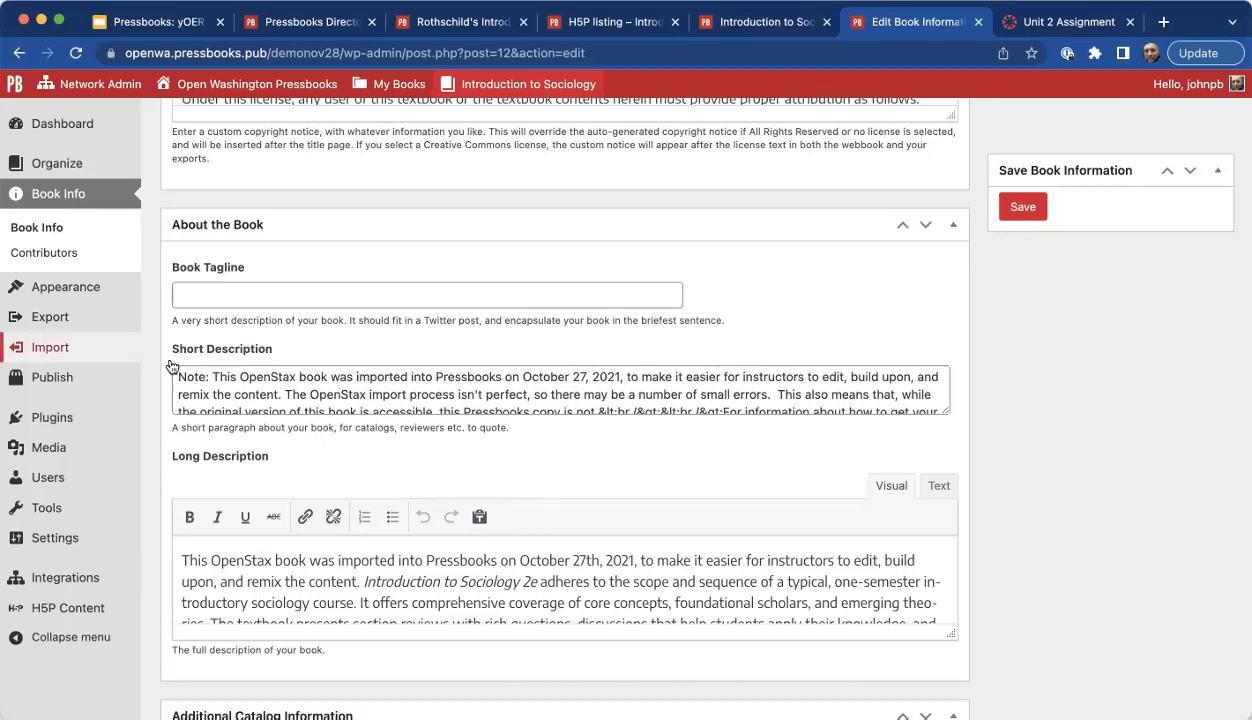
scroll(306, 479, "down", 10)
scroll(313, 497, "up", 15)
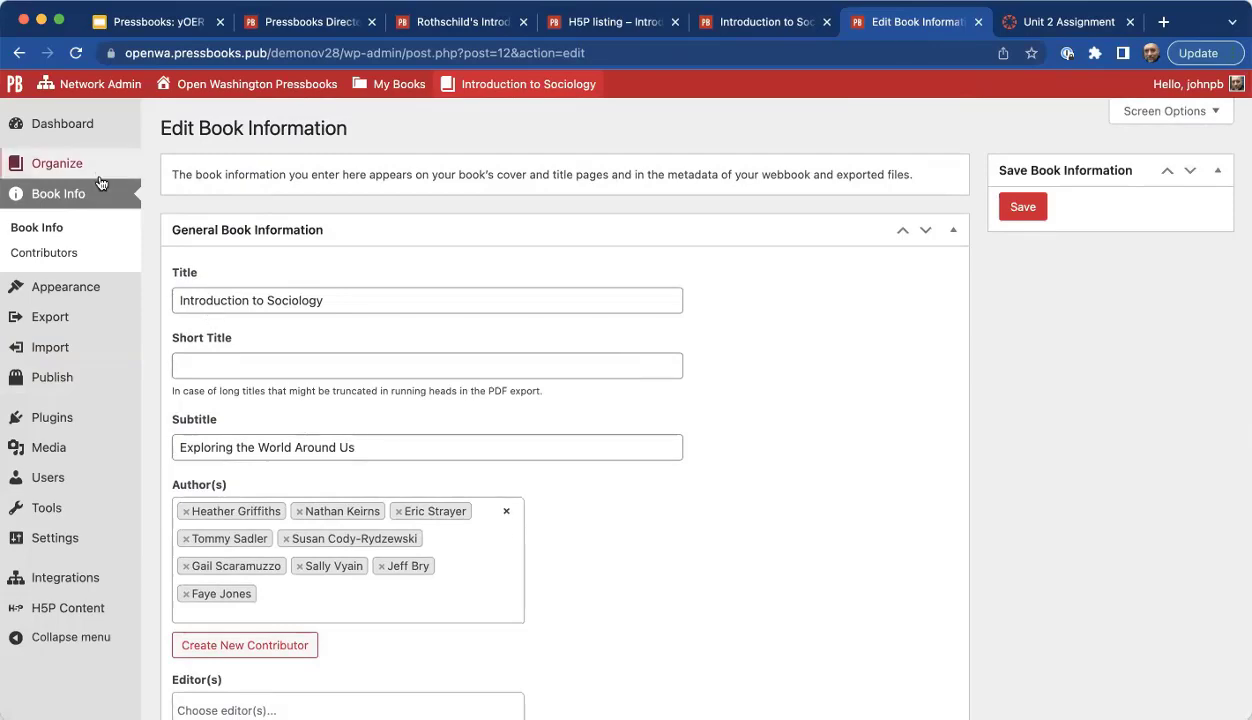
From Organize, open chapter 1.2 The History of Sociology and scroll to its empty chapter metadata.
left_click(58, 163)
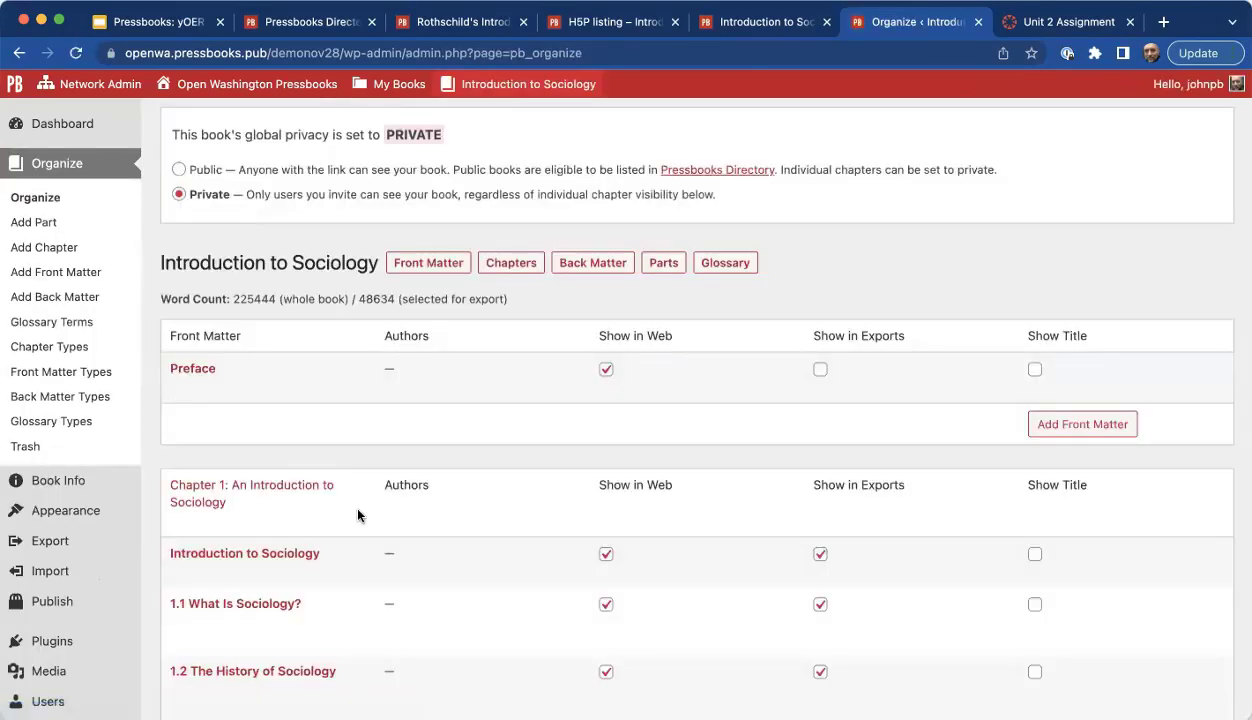
scroll(349, 497, "down", 5)
left_click(285, 391)
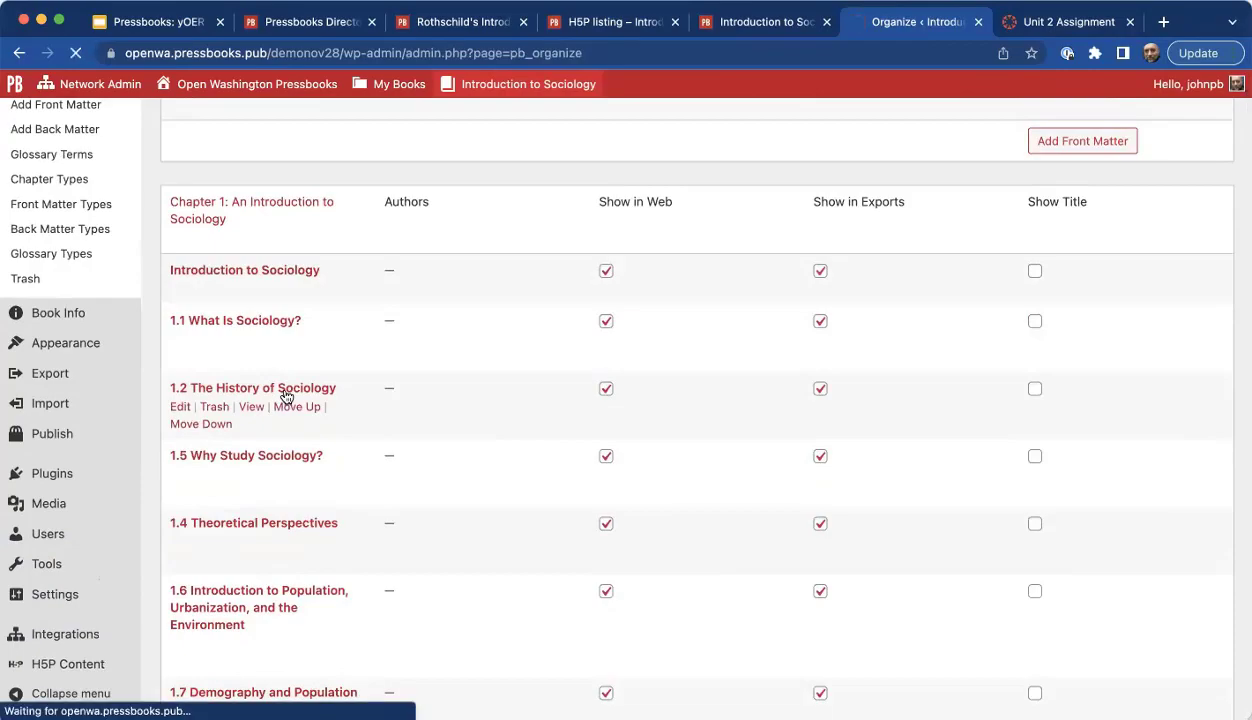
scroll(354, 500, "down", 10)
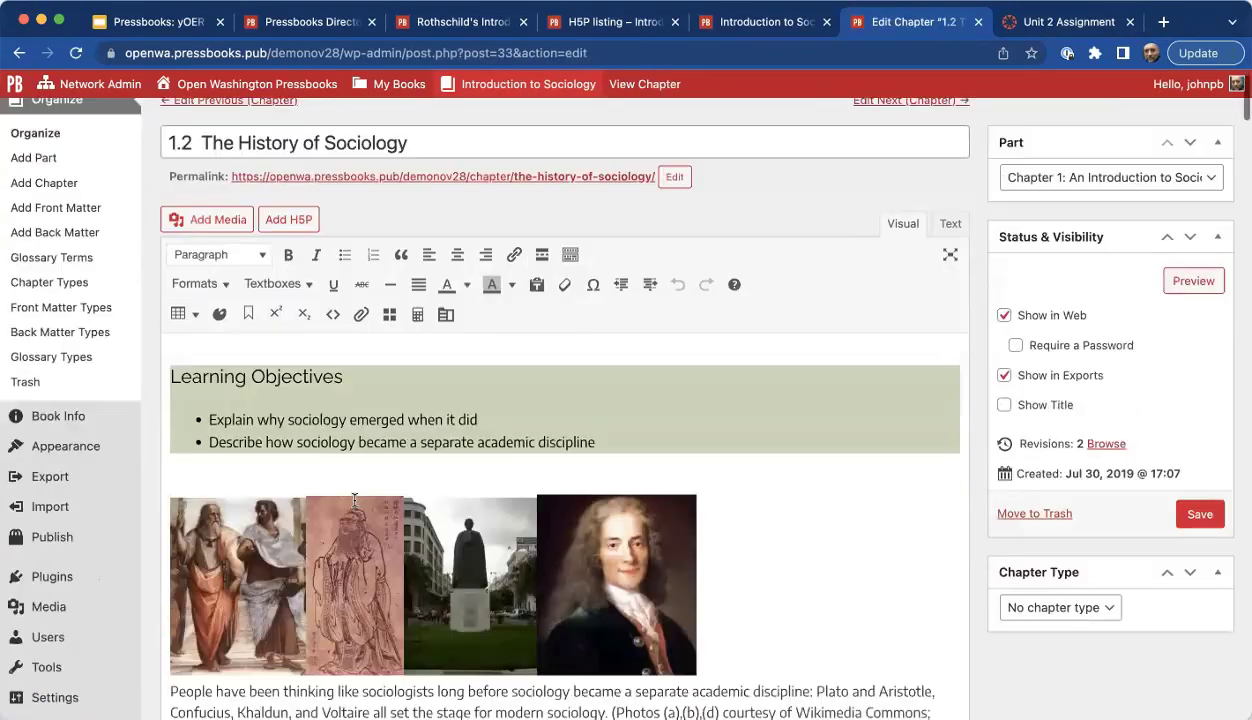
scroll(354, 500, "down", 20)
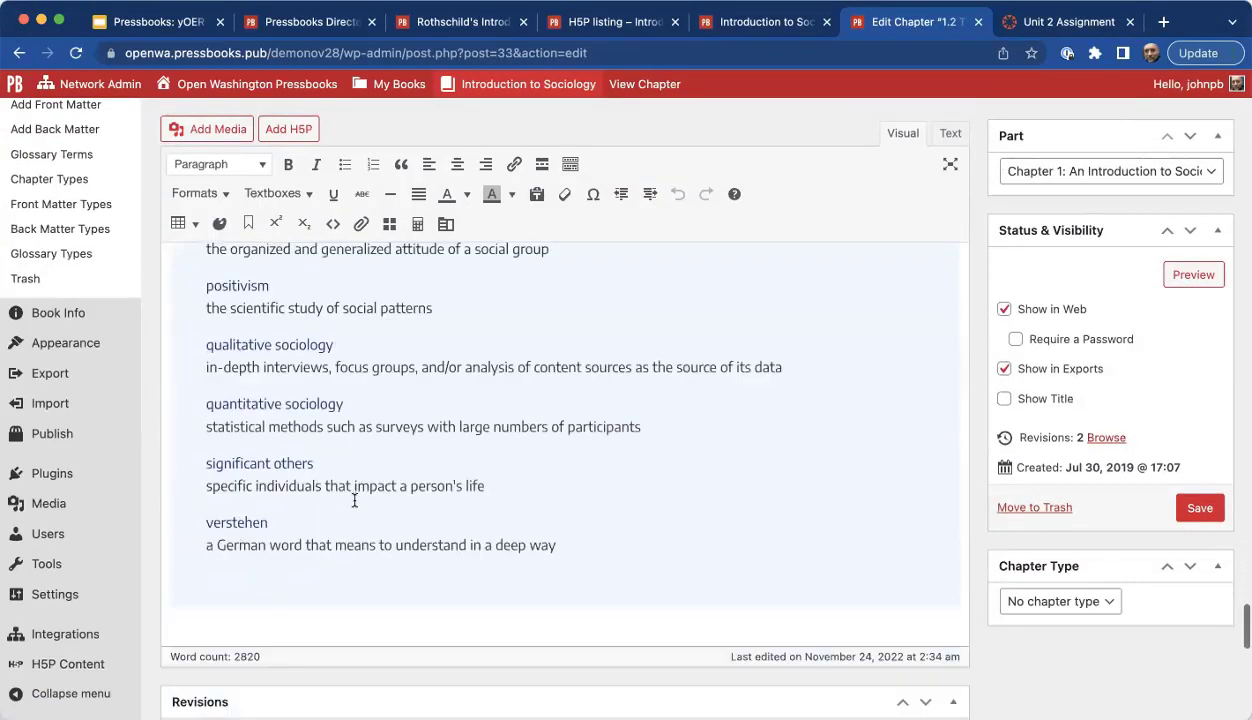
scroll(354, 505, "down", 5)
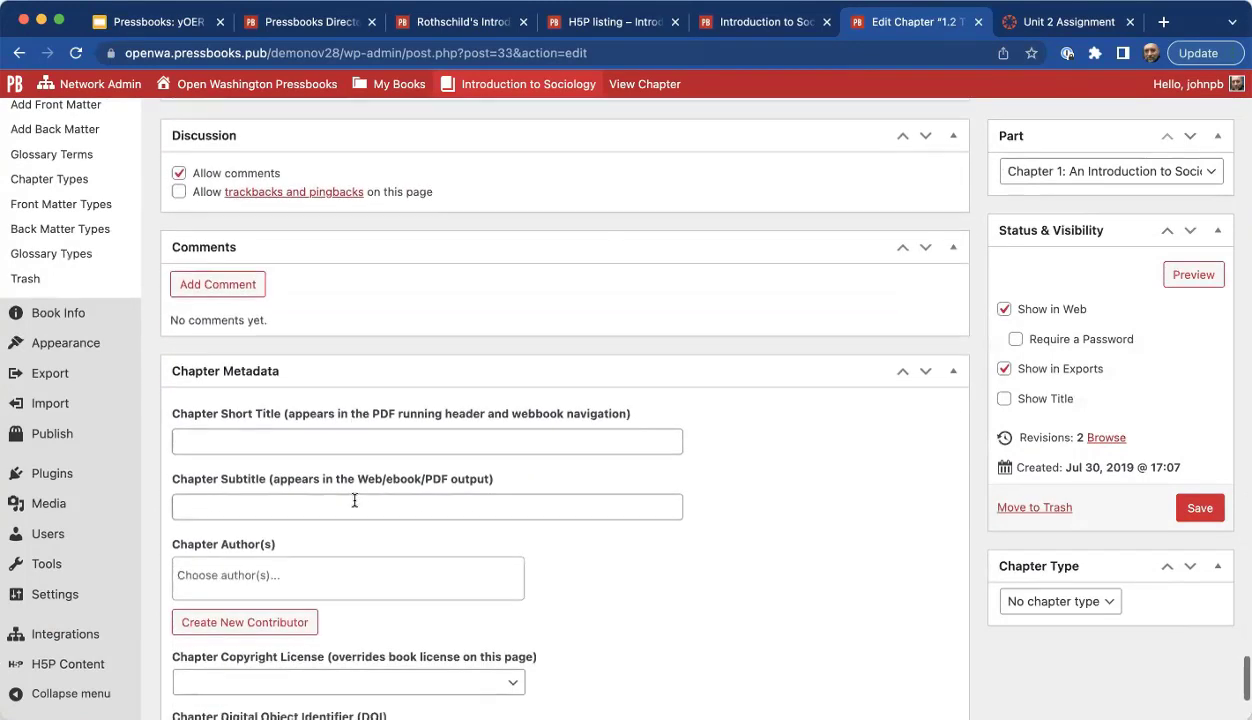
scroll(354, 505, "down", 1)
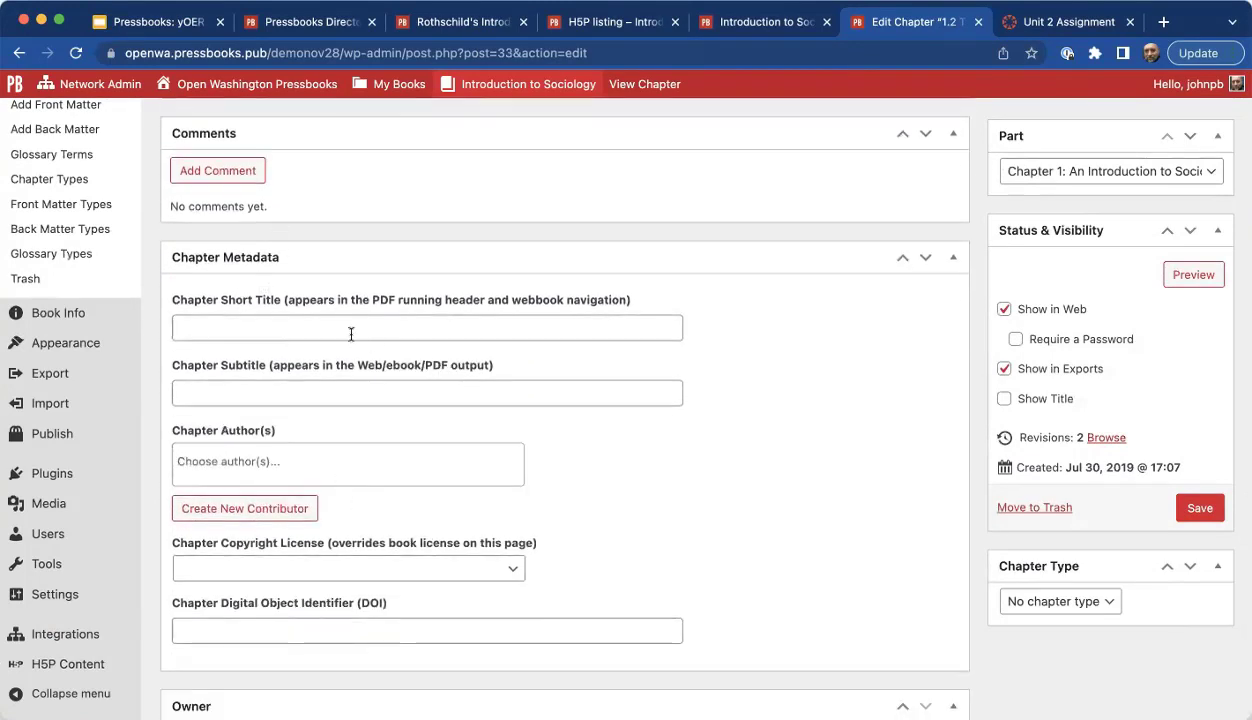
scroll(351, 335, "down", 1)
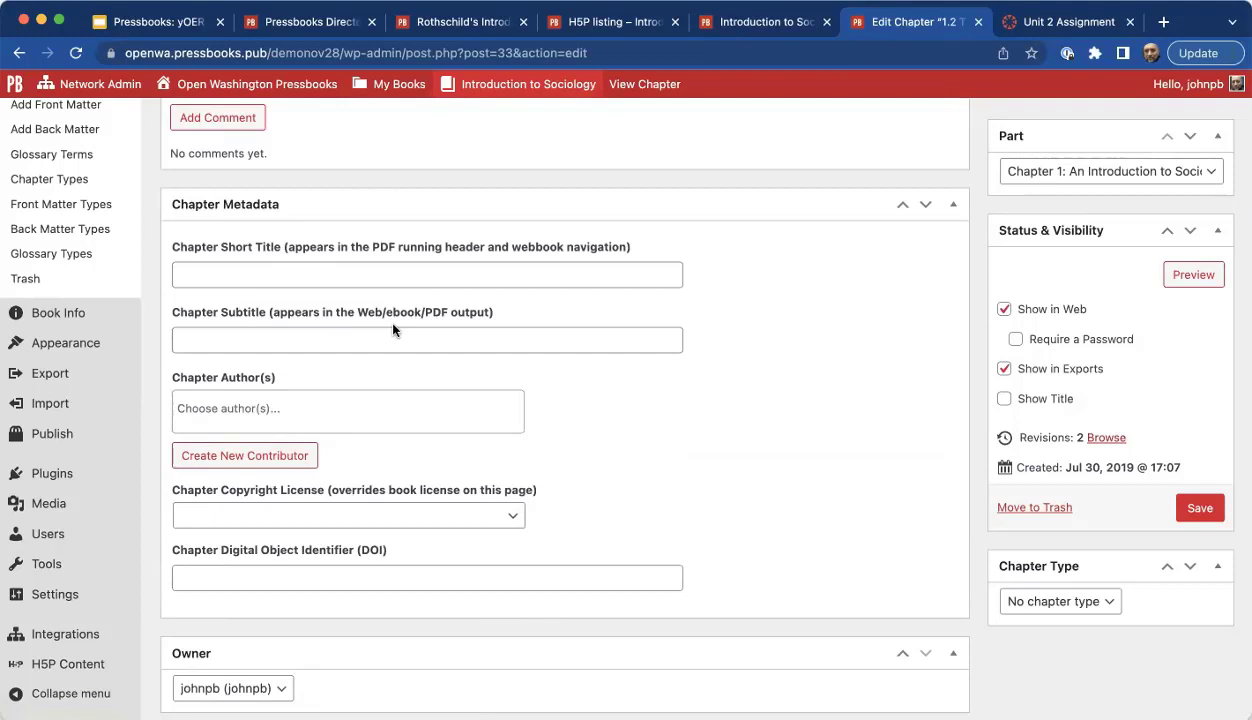
Open Appearance and browse the 21 installed theme cards, with Malala active.
left_click(58, 346)
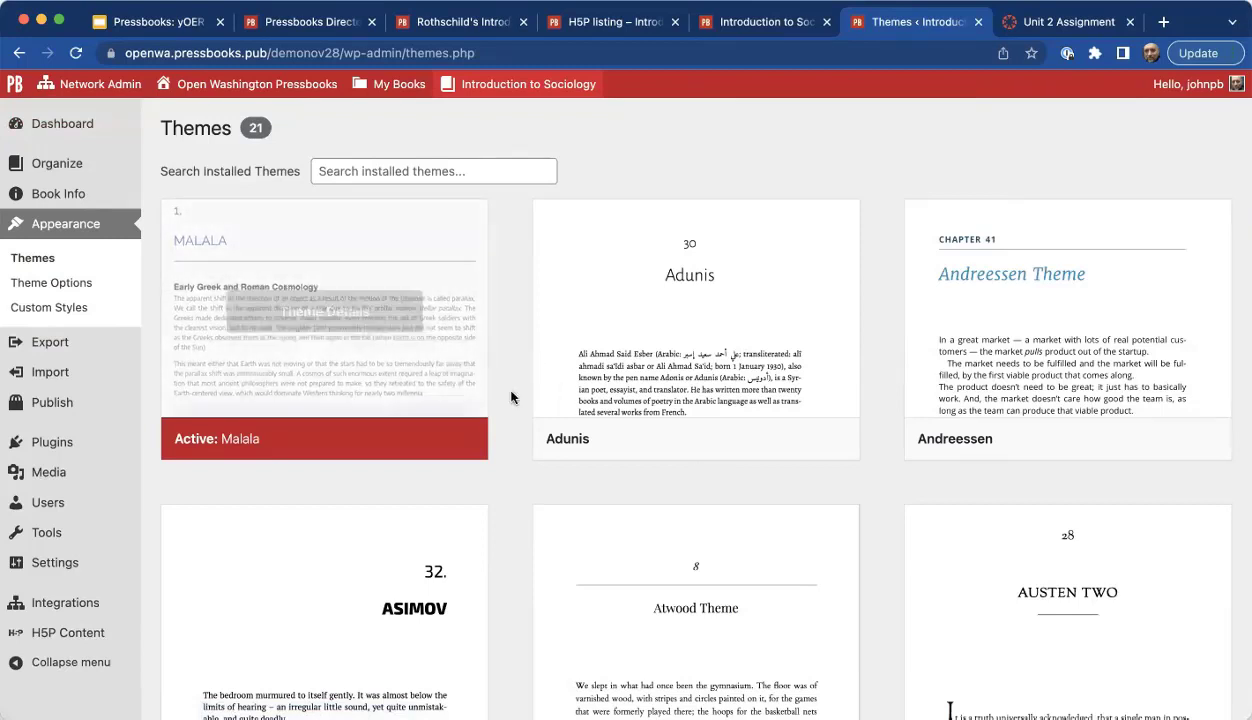
scroll(825, 473, "down", 1)
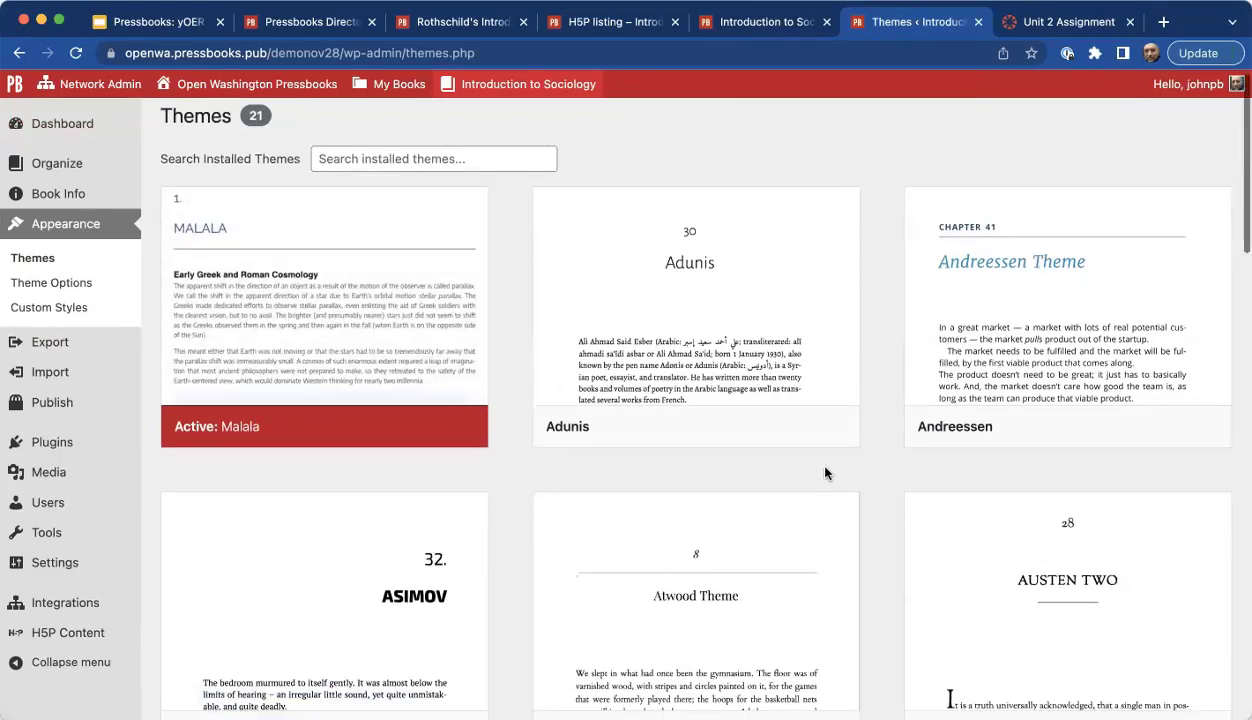
scroll(908, 520, "down", 8)
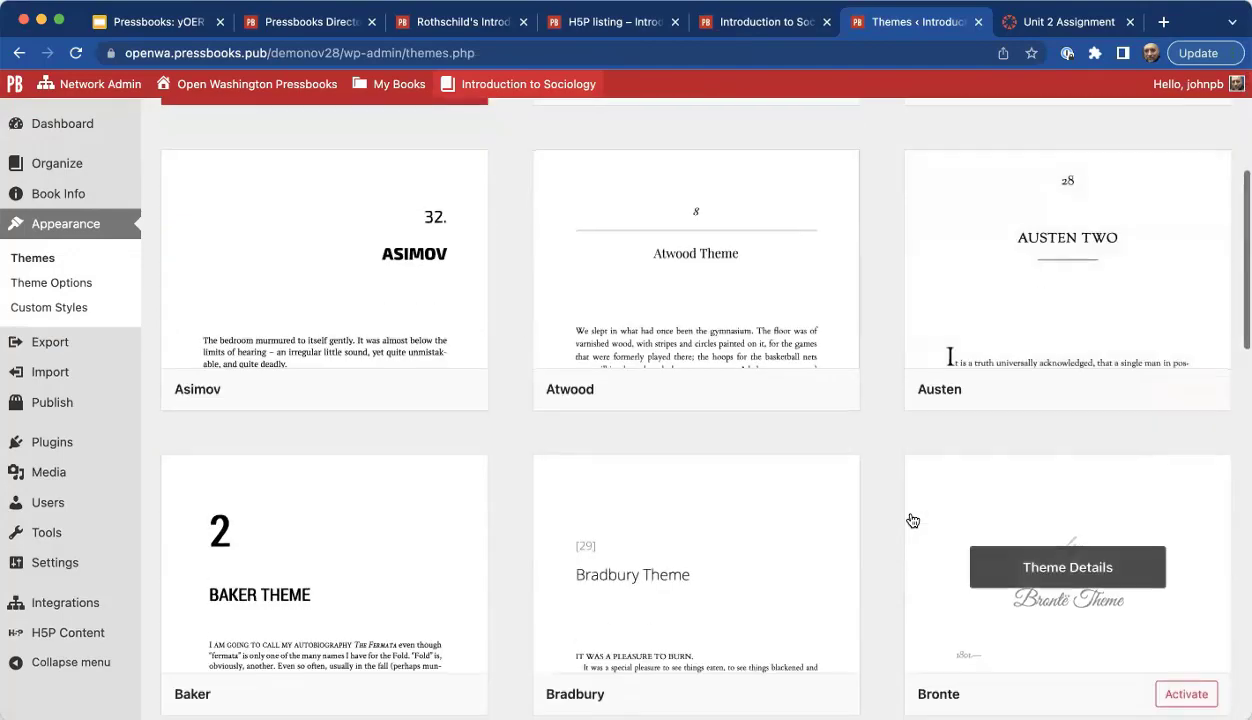
scroll(912, 520, "up", 10)
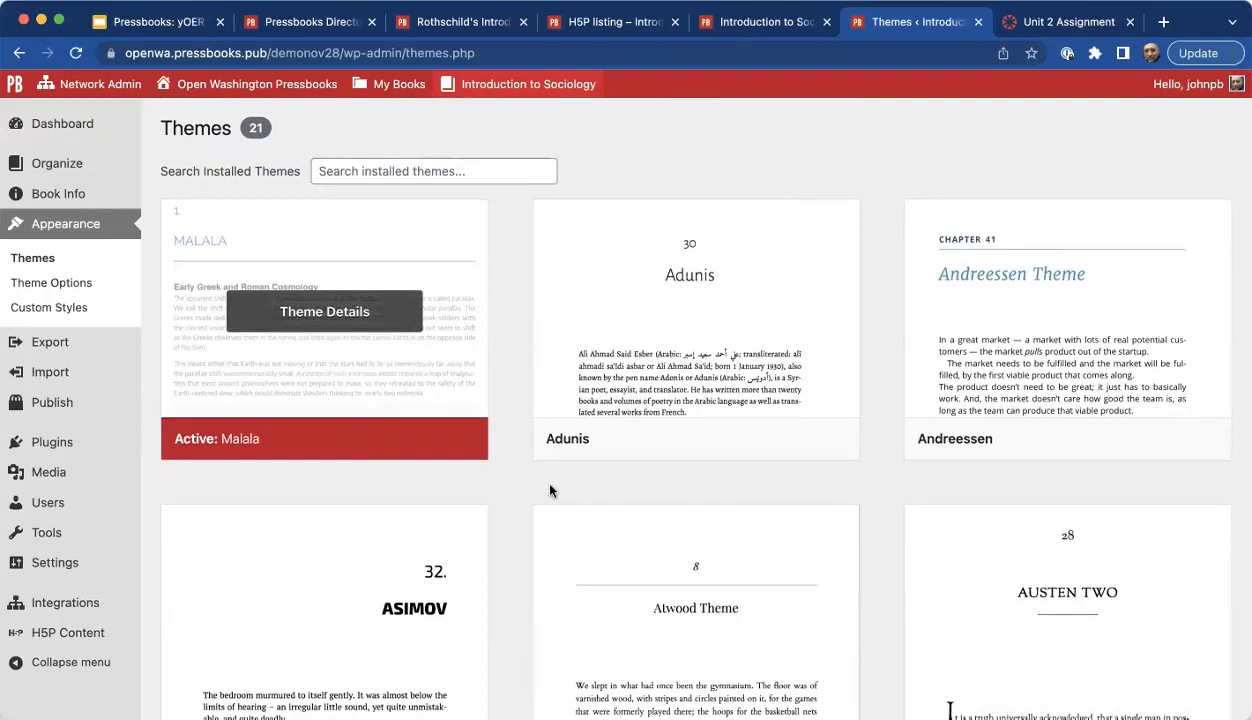
scroll(640, 540, "down", 1)
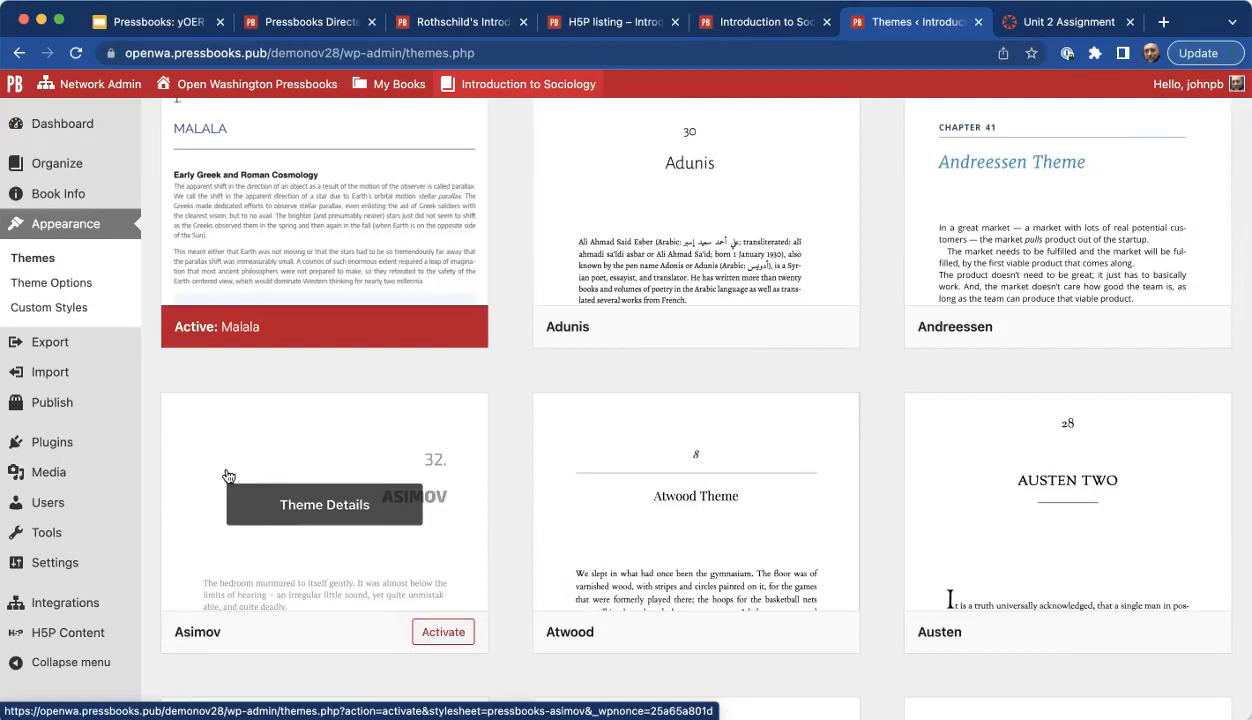
In Malala's Theme Options, keep the Web Options webbook width at Wide, then go to Custom Styles.
left_click(60, 286)
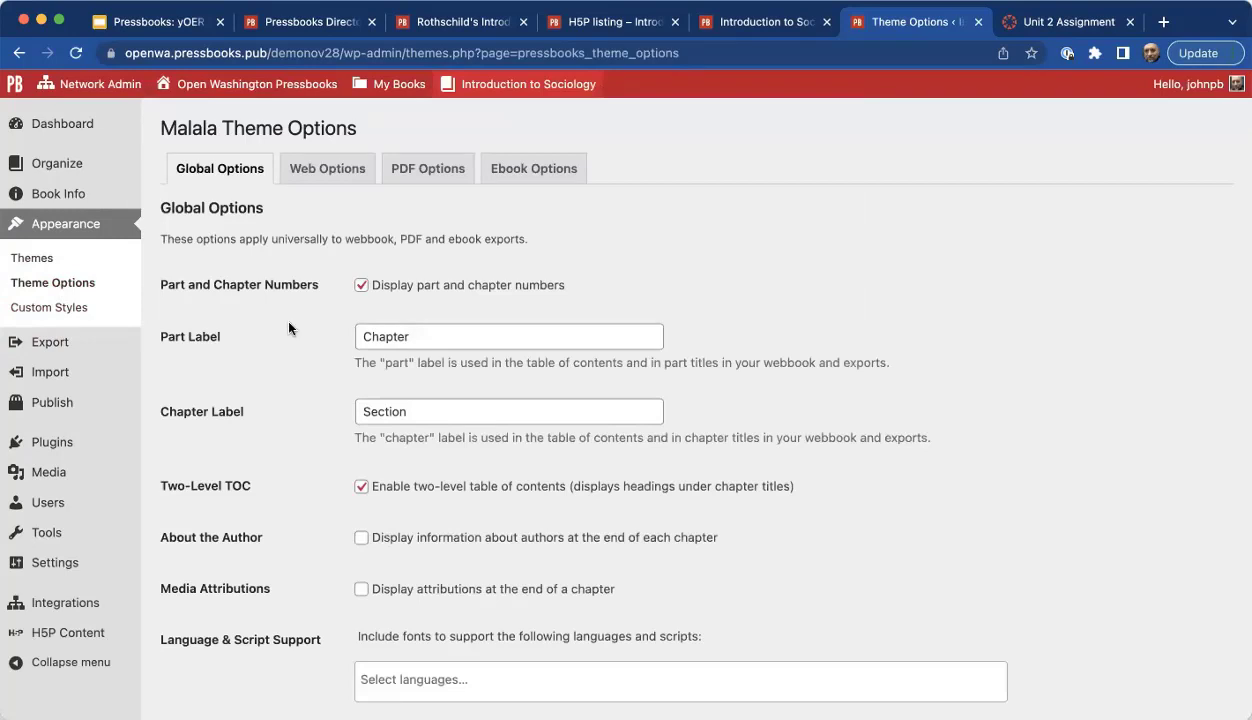
scroll(288, 328, "down", 1)
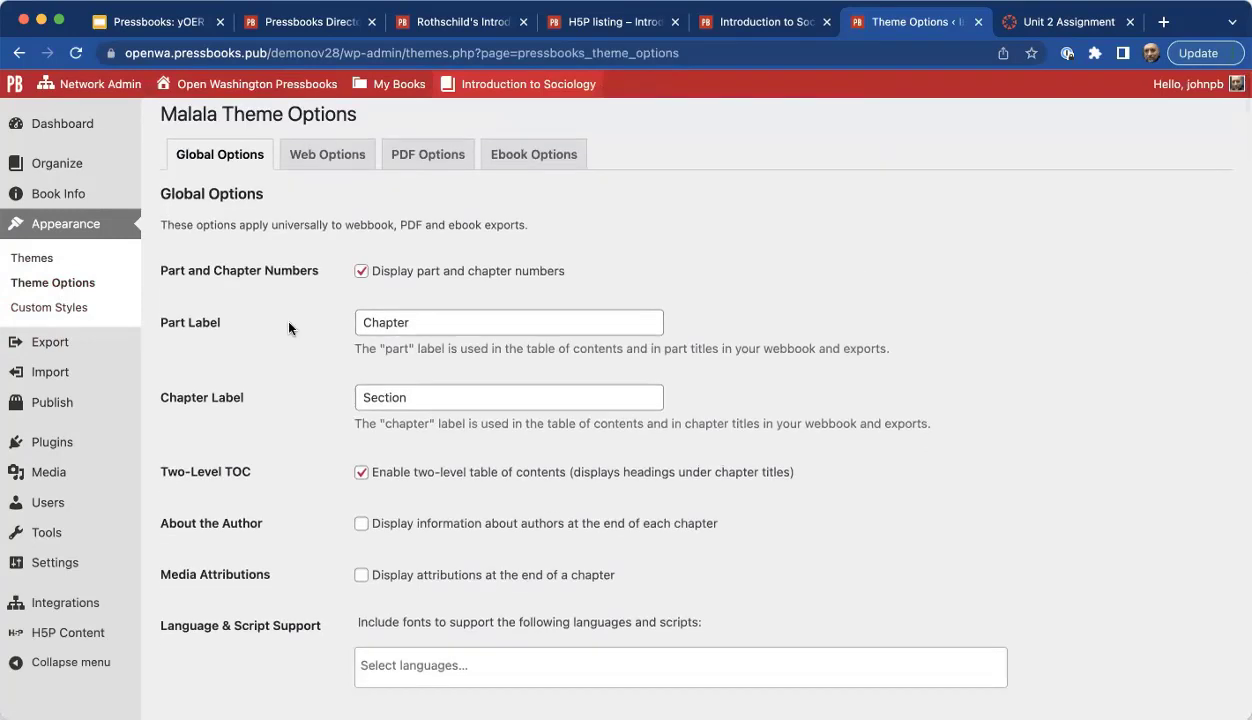
scroll(288, 328, "down", 5)
scroll(300, 250, "up", 6)
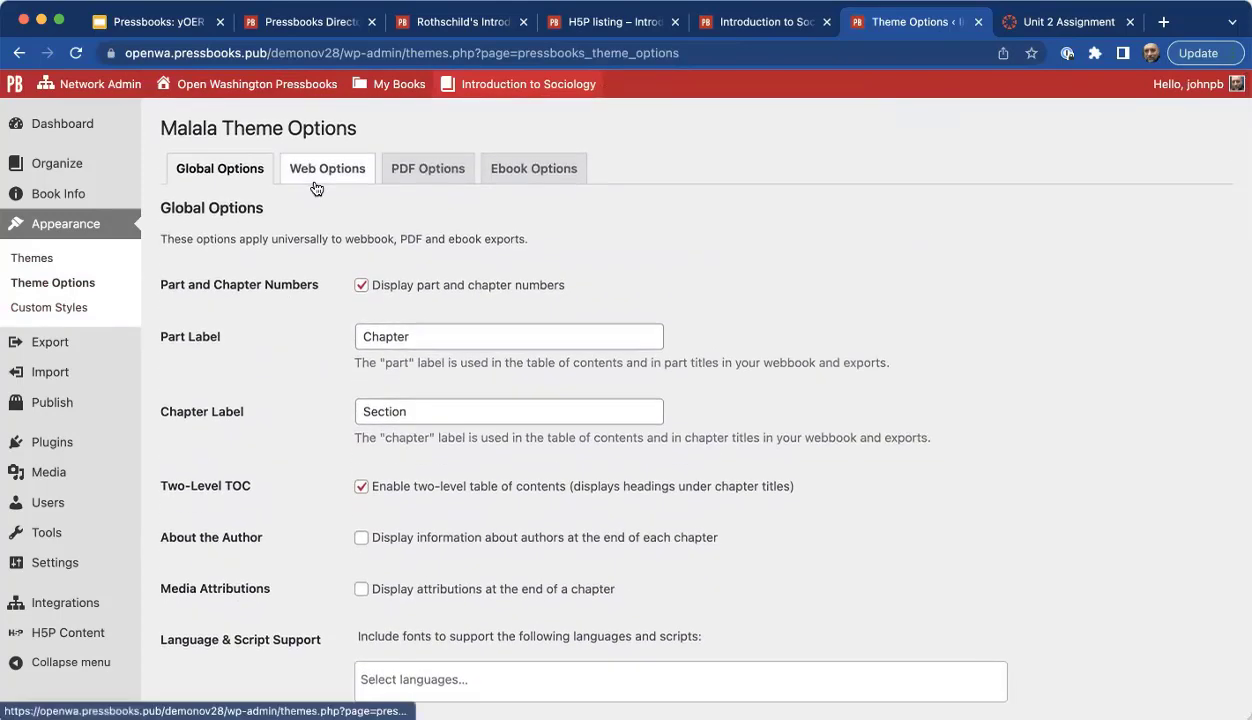
left_click(316, 187)
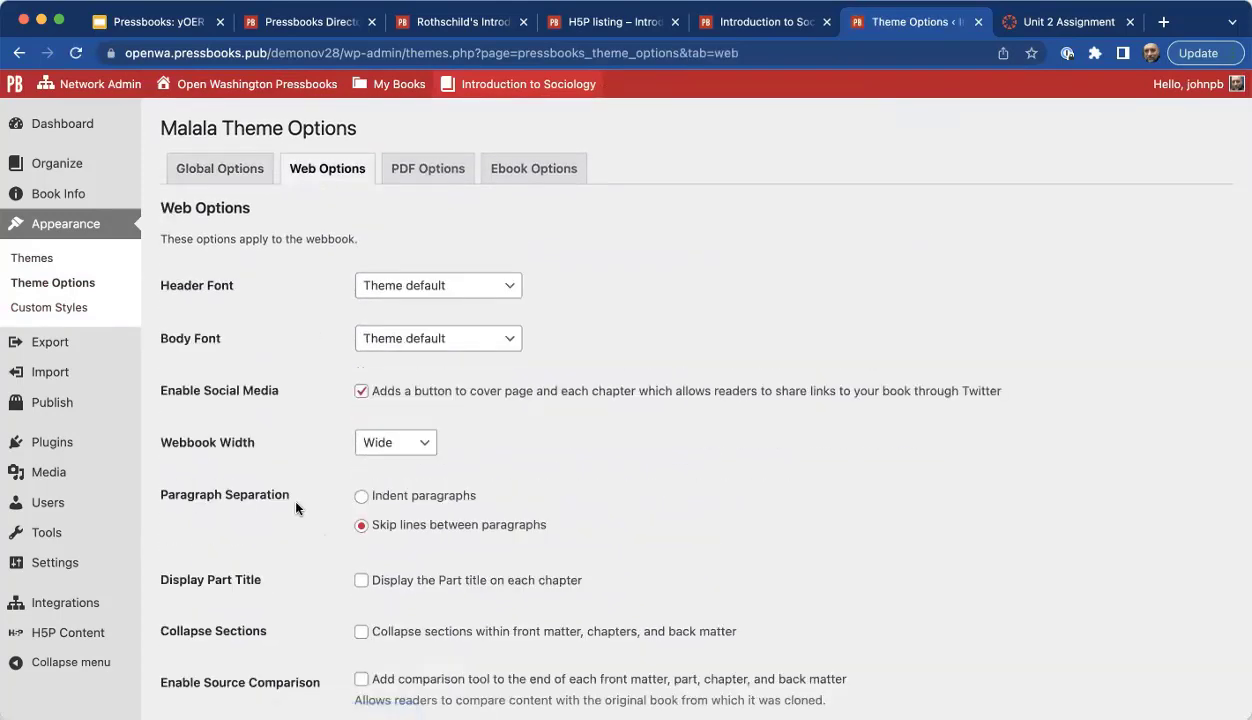
left_click(400, 450)
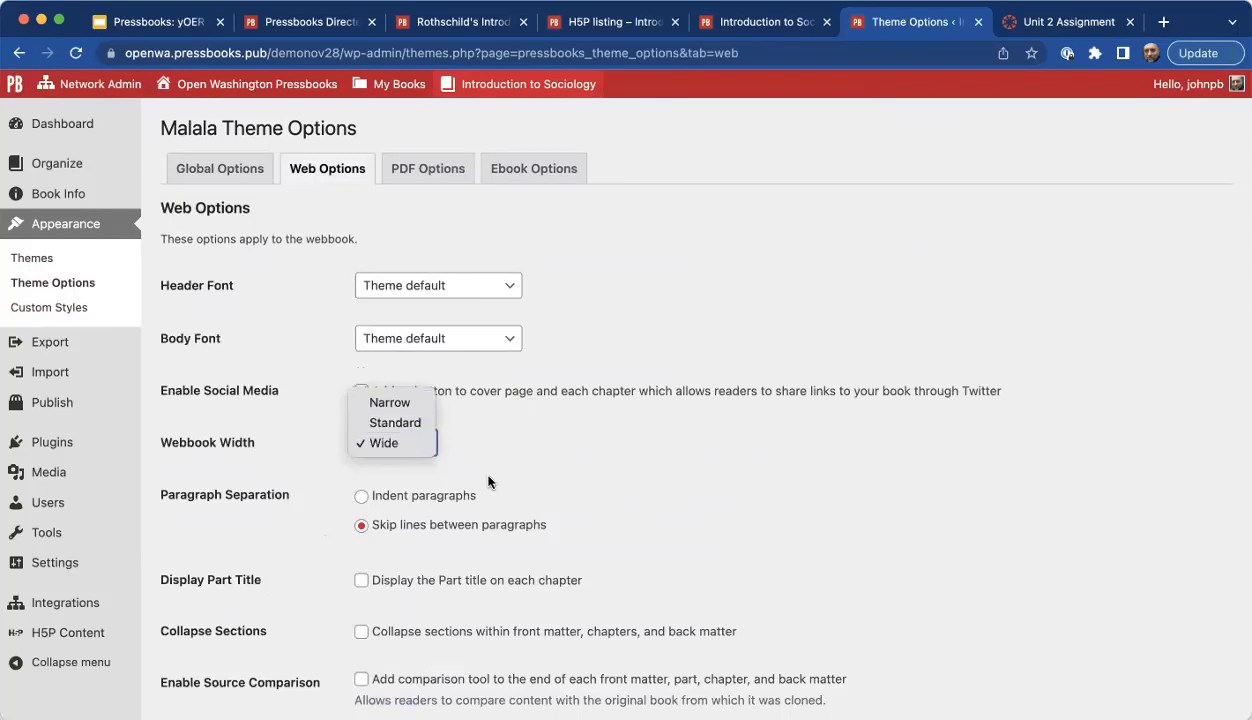
left_click(257, 465)
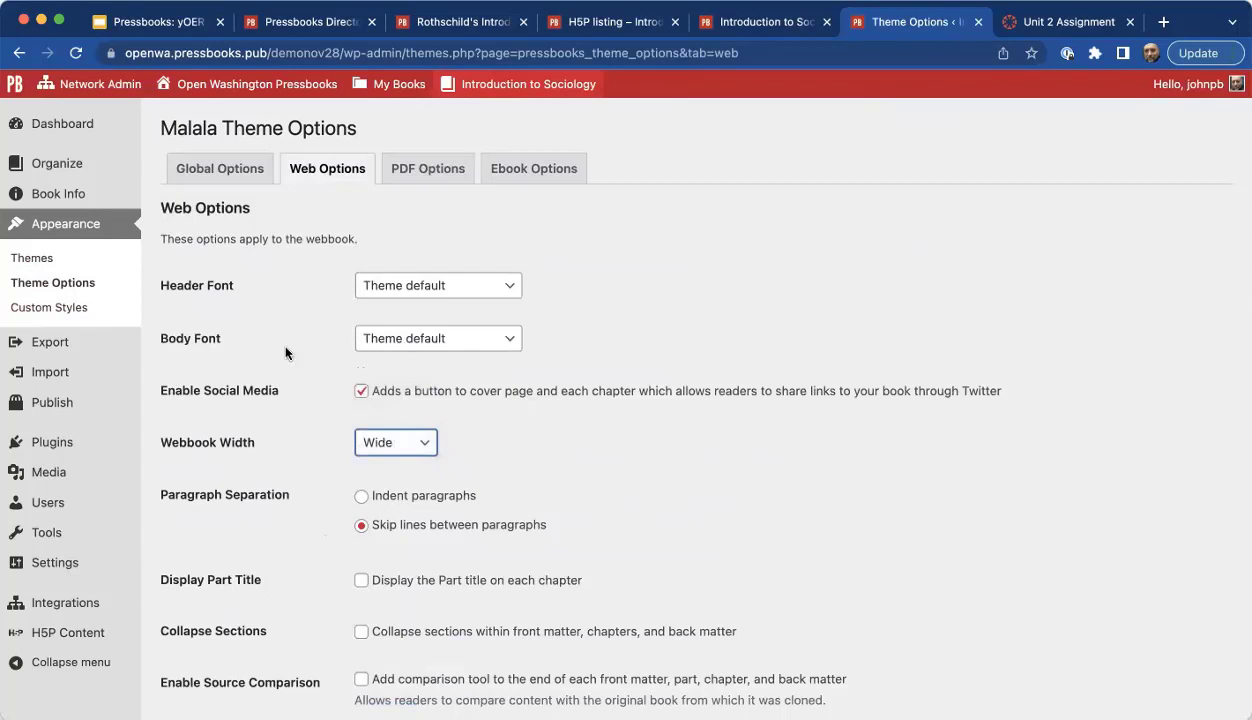
left_click(80, 312)
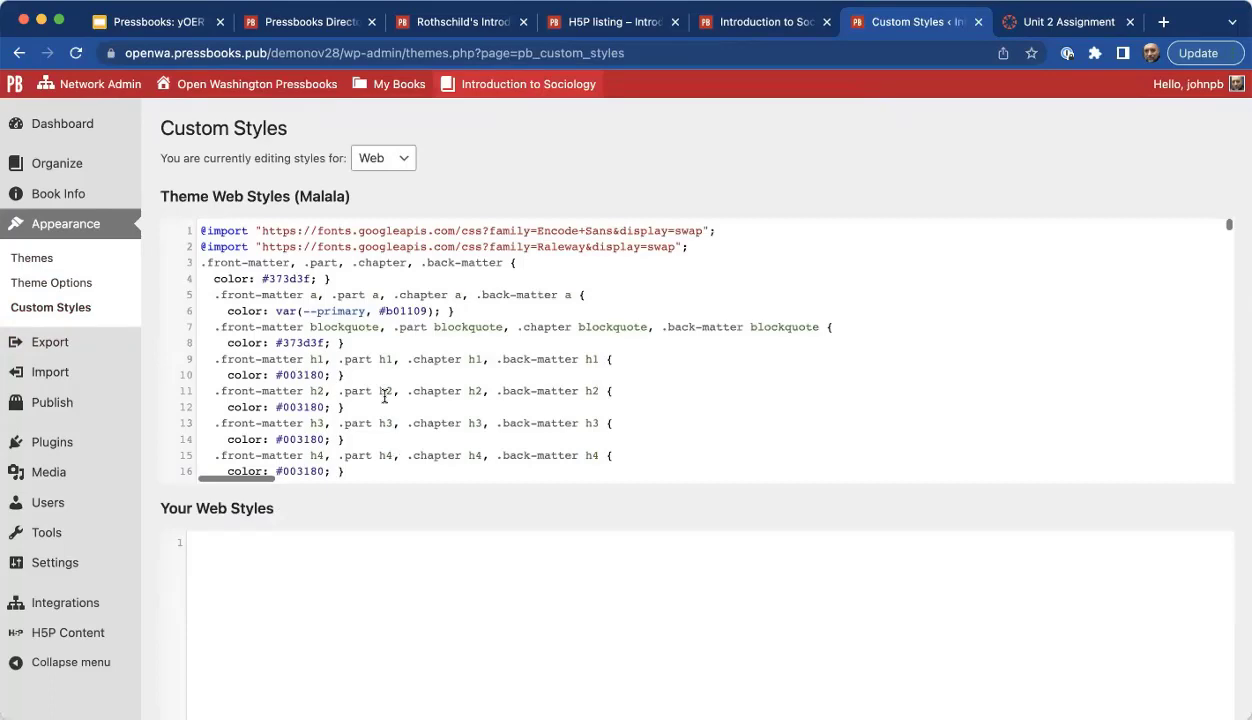
Review the Theme Web Styles CSS and the empty Your Web Styles box, then return to Themes.
scroll(384, 396, "down", 3)
scroll(384, 396, "down", 15)
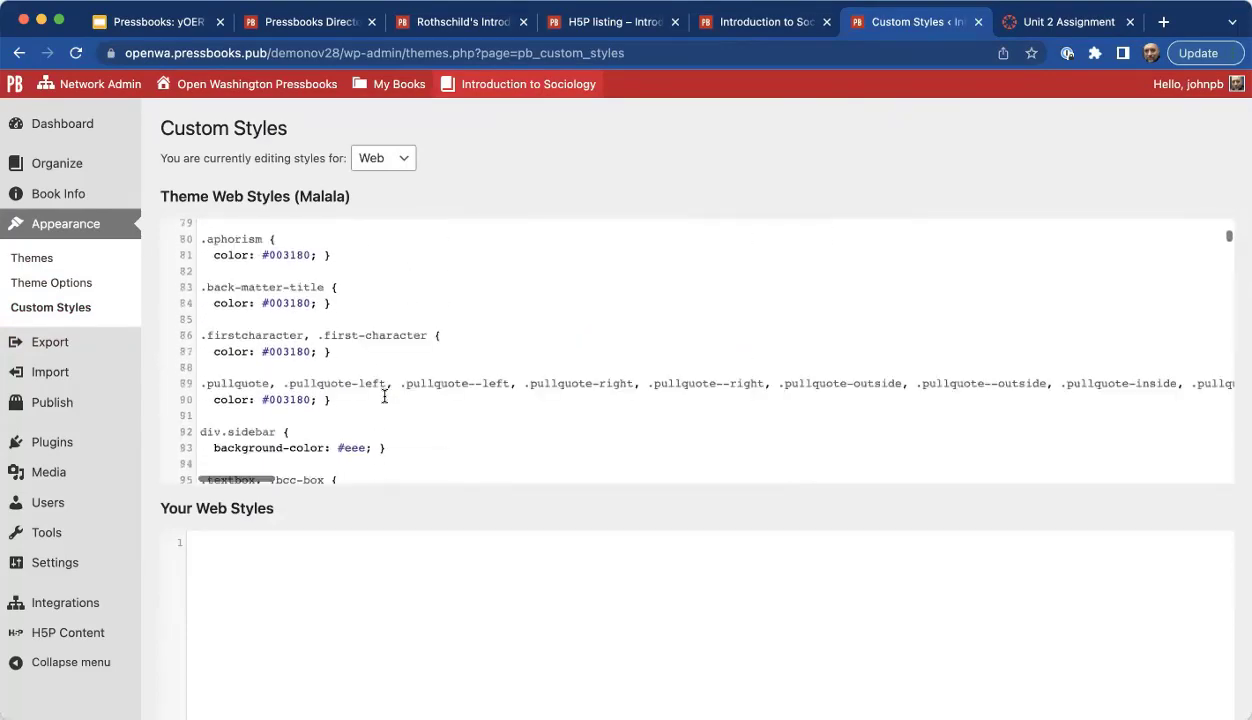
left_click(343, 551)
scroll(388, 387, "down", 10)
scroll(388, 387, "down", 20)
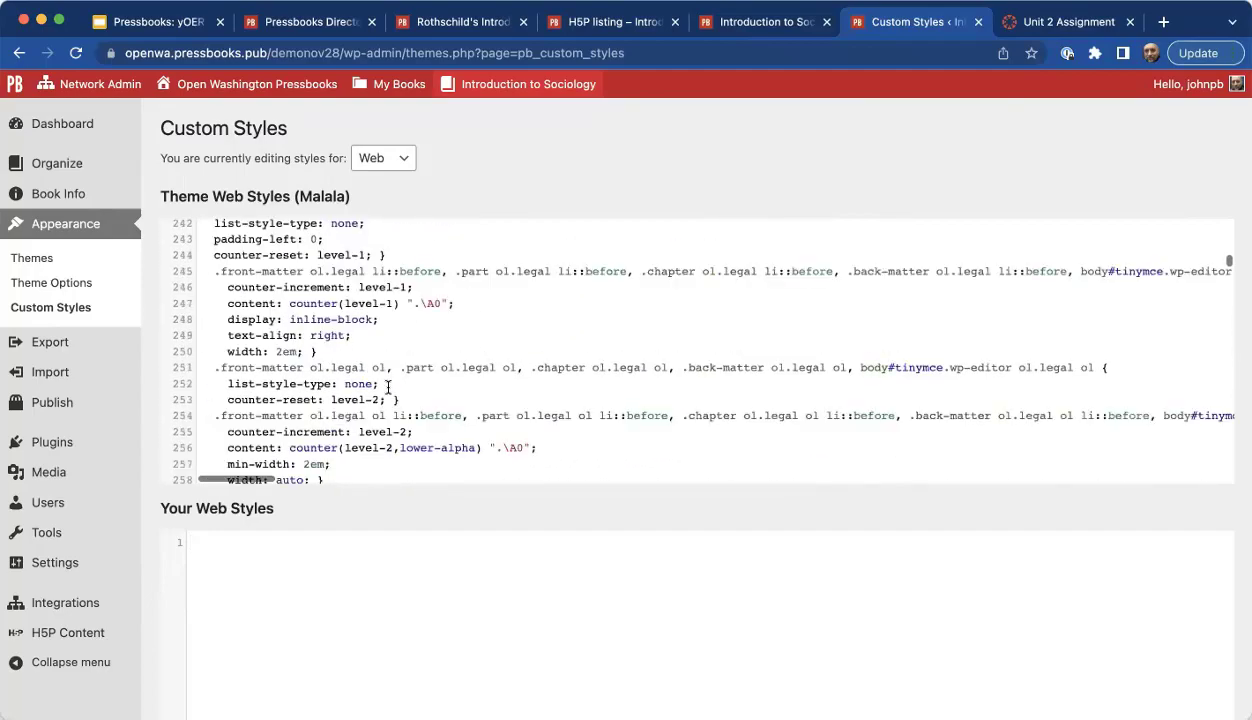
scroll(388, 387, "up", 20)
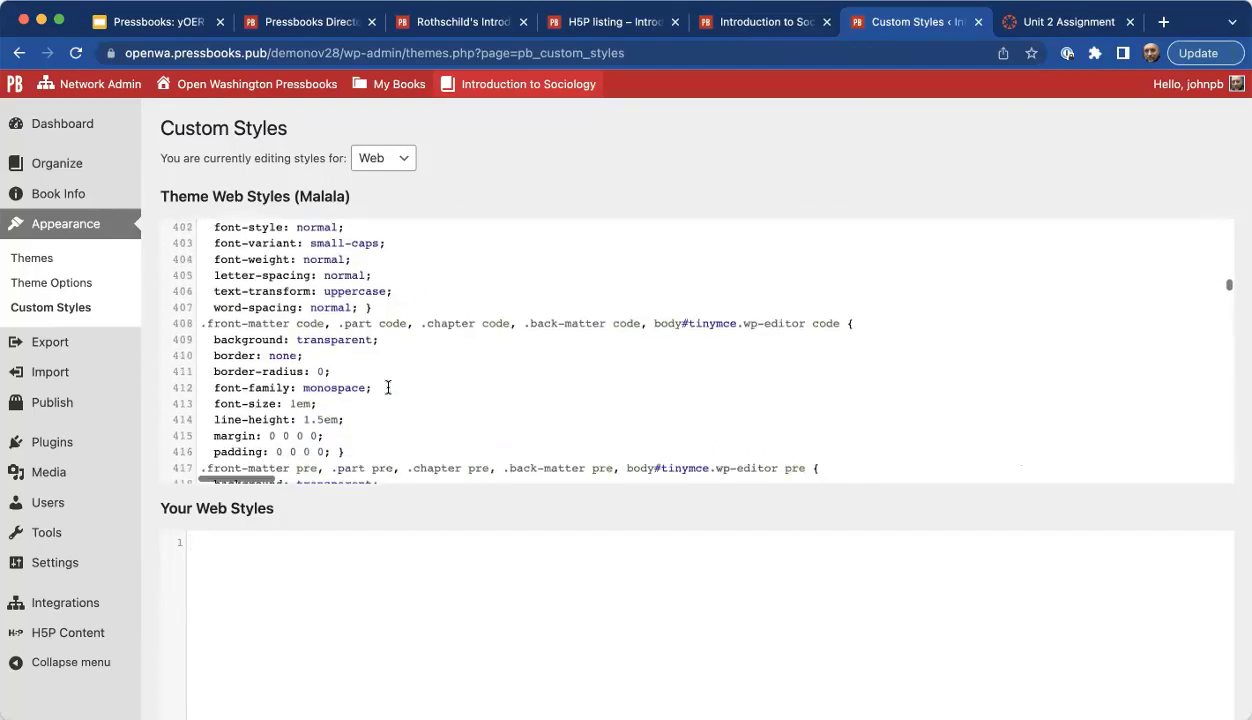
scroll(388, 387, "up", 5)
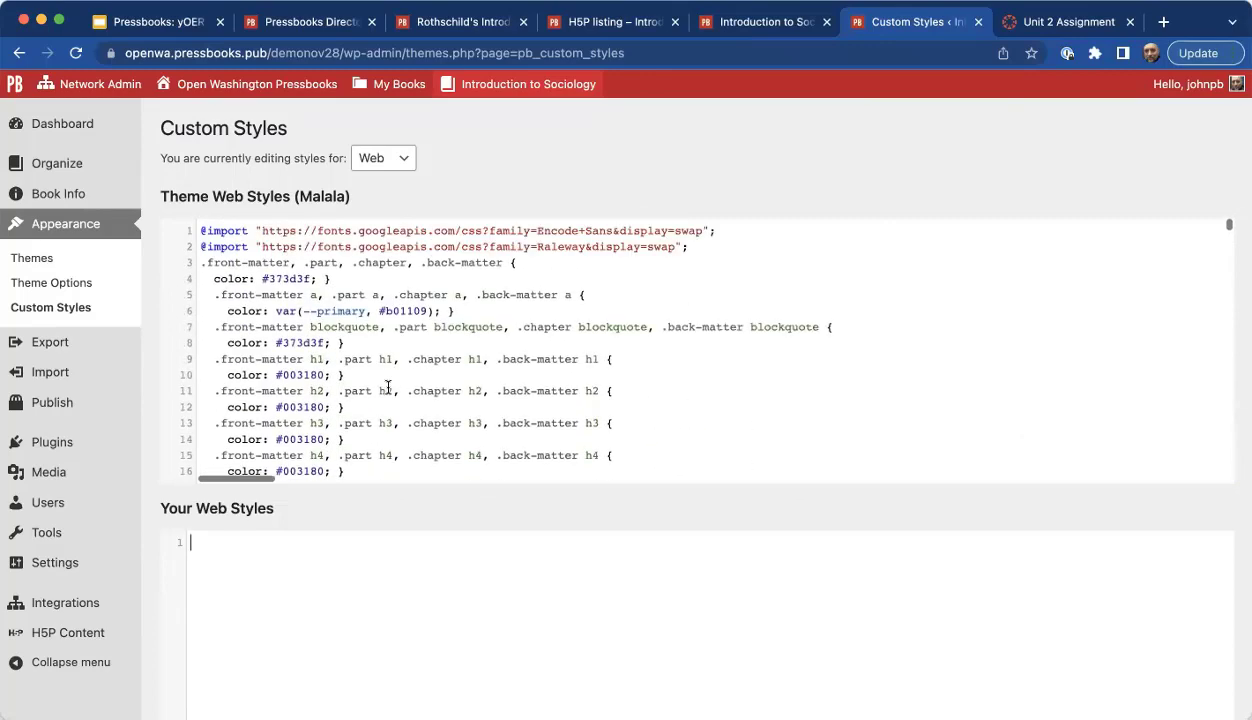
left_click(45, 258)
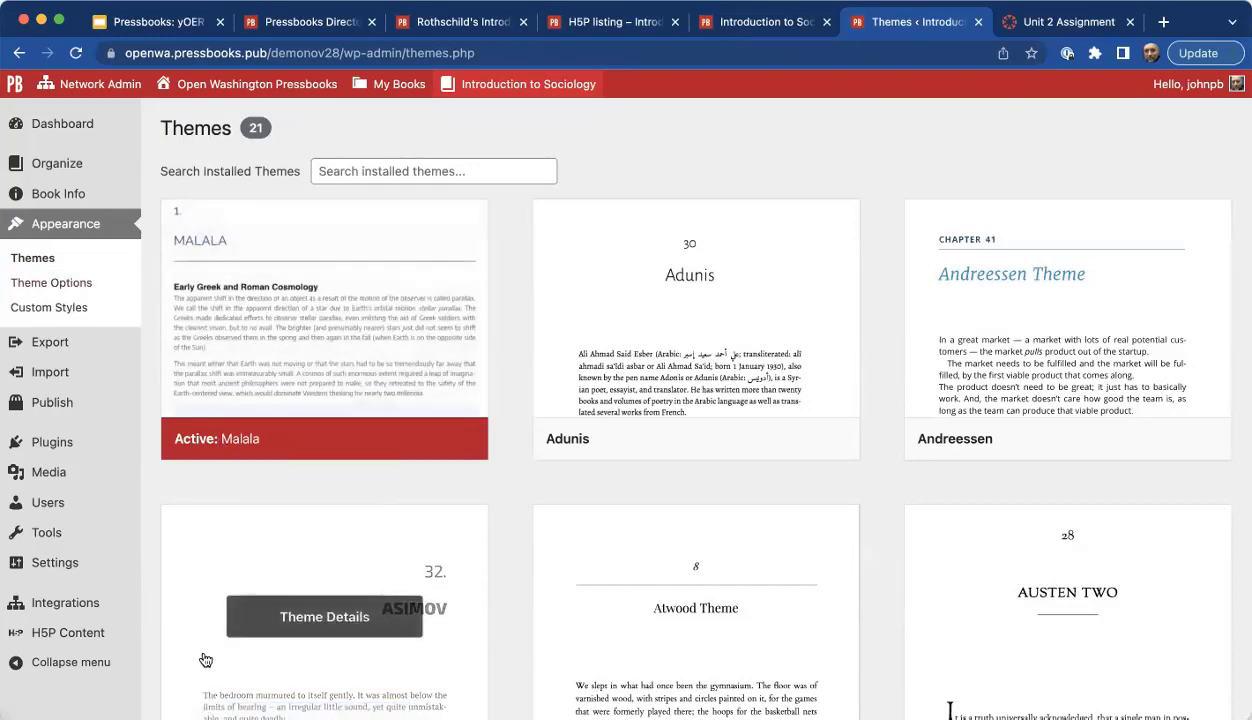
mouse_move(138, 513)
scroll(138, 513, "down", 1)
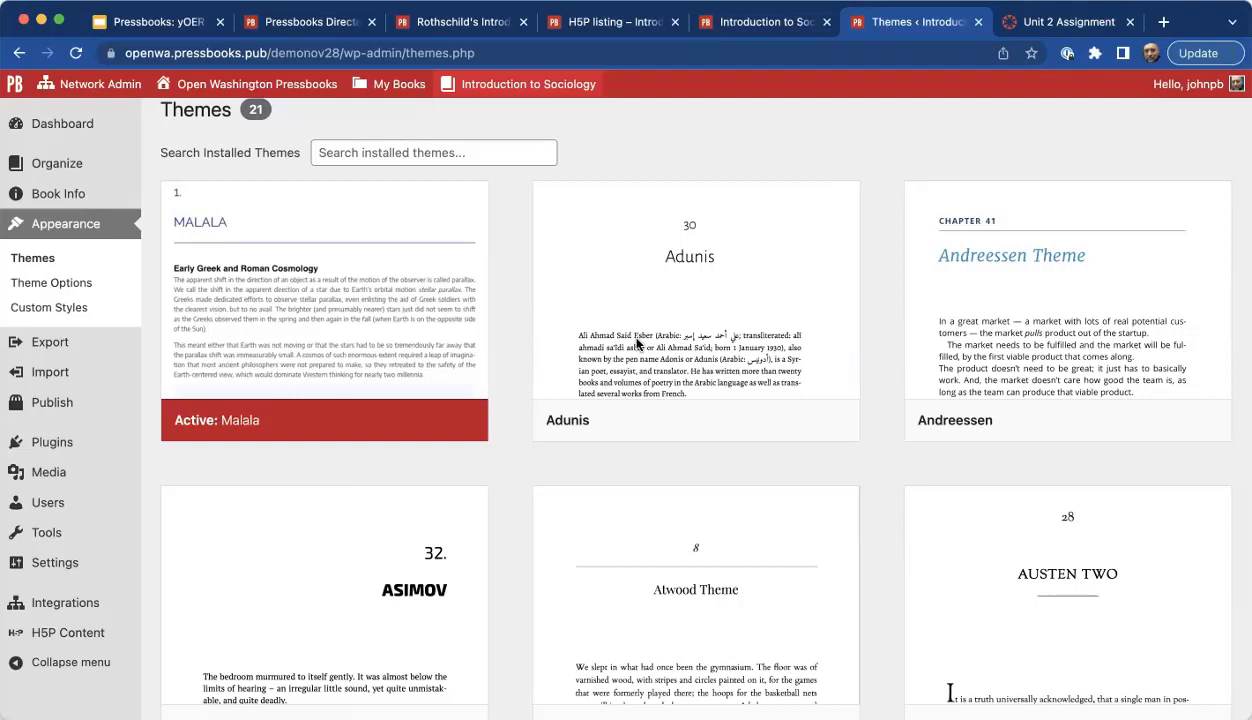
mouse_move(115, 485)
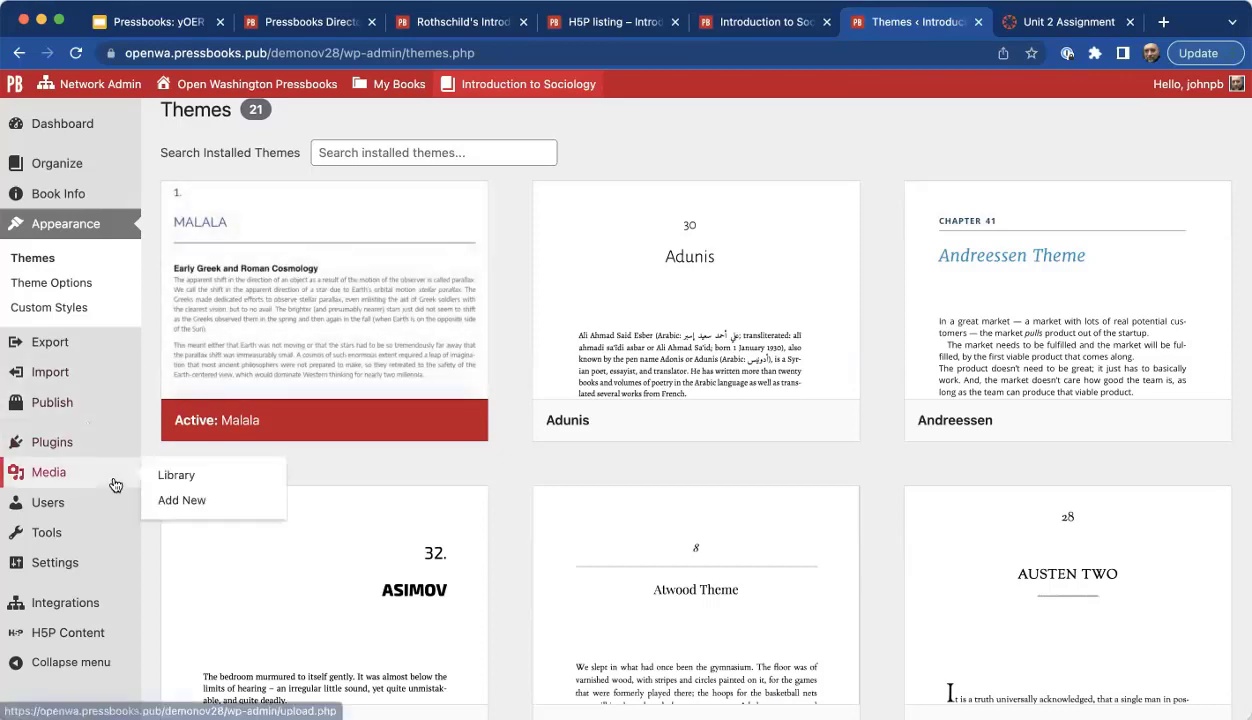
scroll(115, 485, "down", 2)
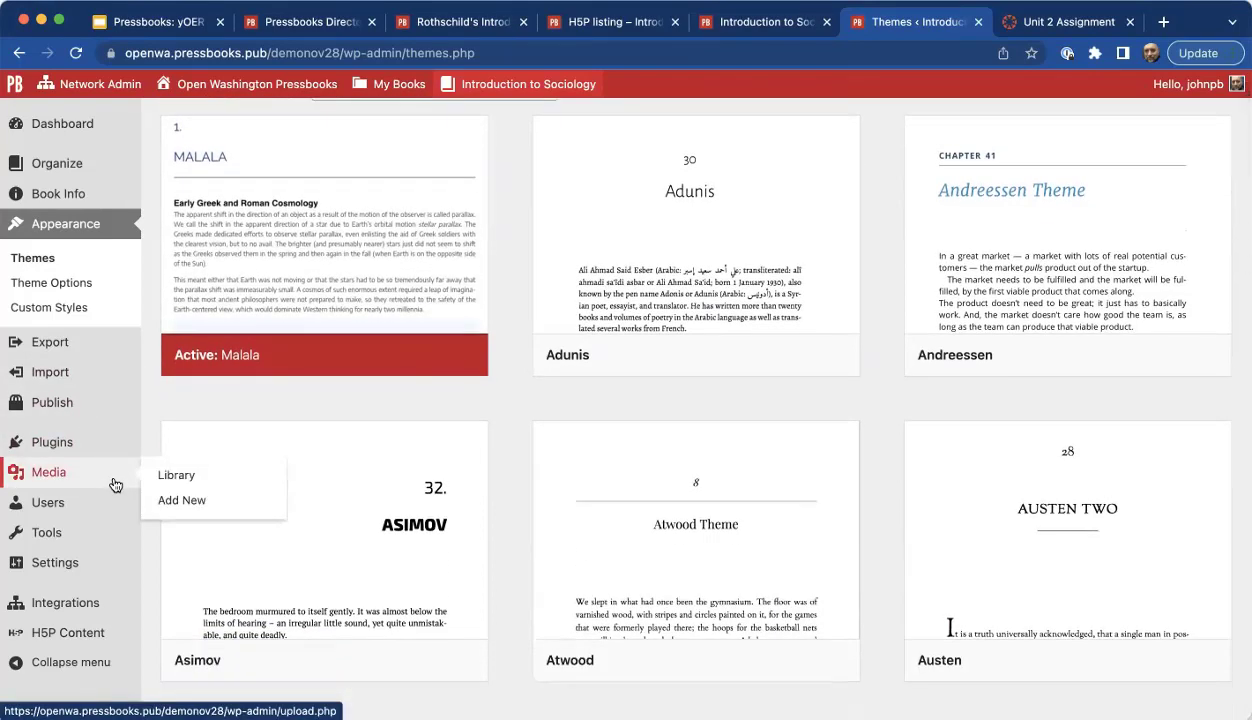
mouse_move(440, 489)
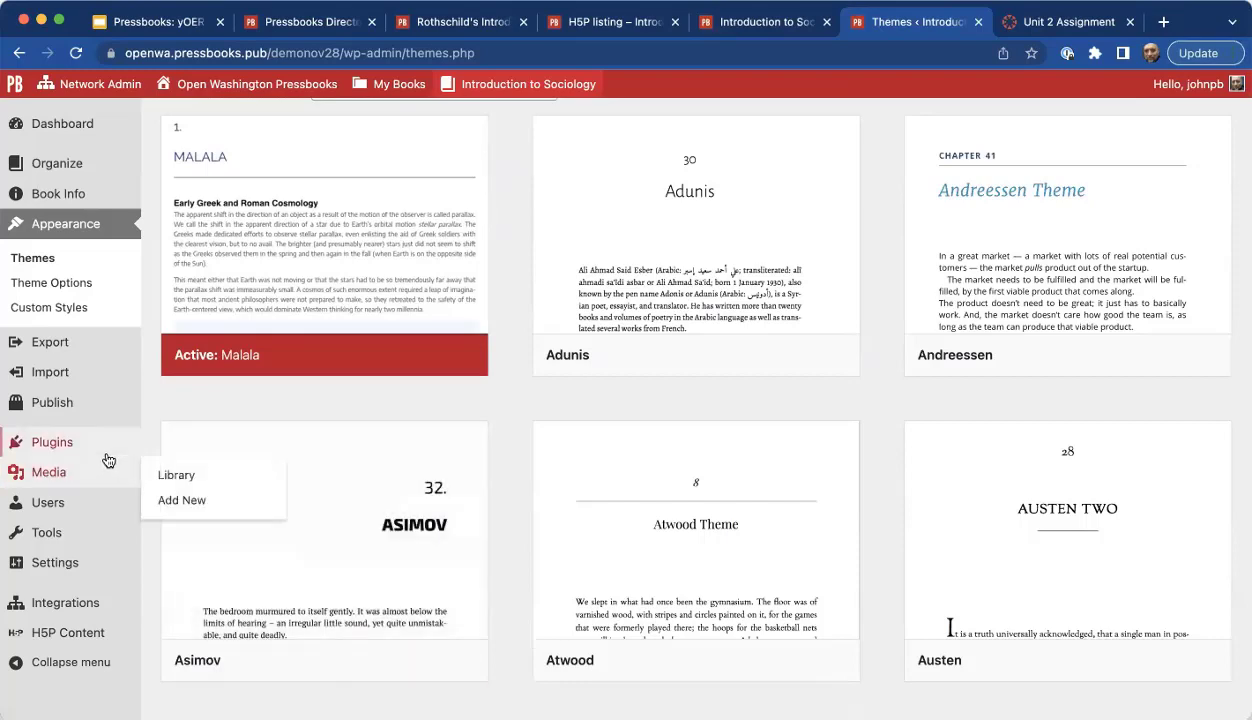
scroll(114, 416, "up", 2)
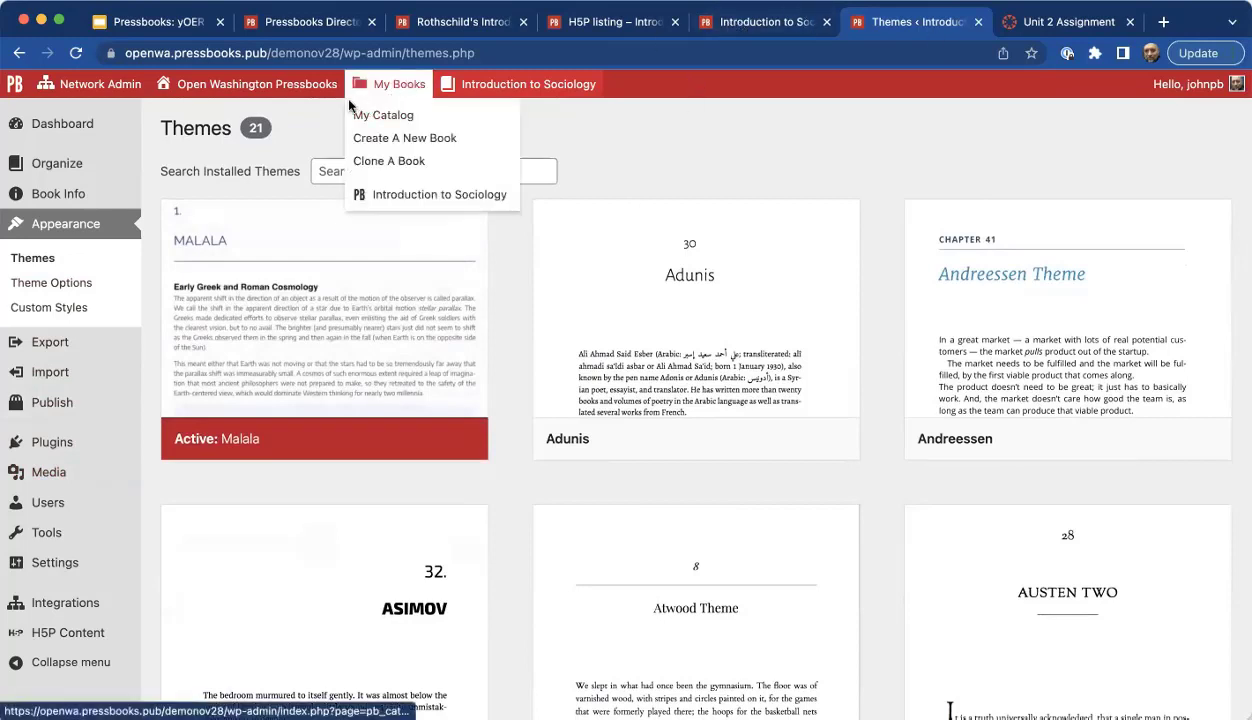
Visit the Open Washington Pressbooks homepage from the admin bar and follow SIGN UP to Create a New Book.
mouse_move(281, 88)
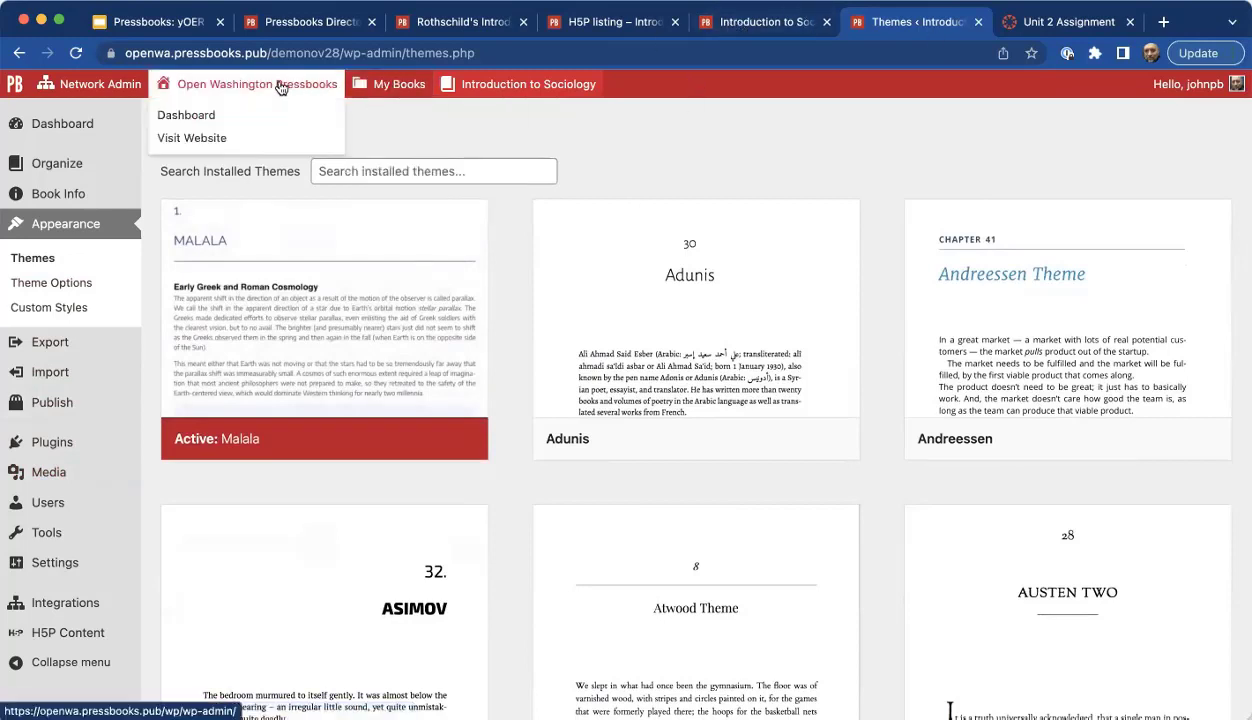
left_click(205, 119)
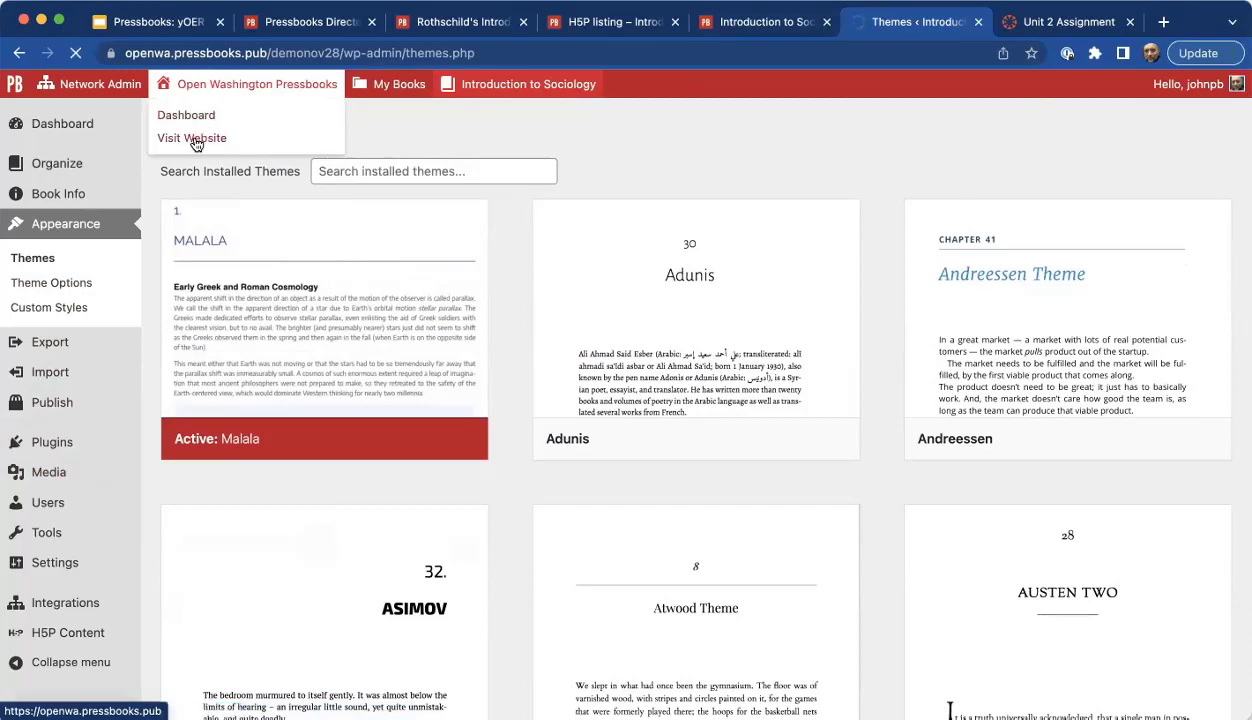
left_click(194, 139)
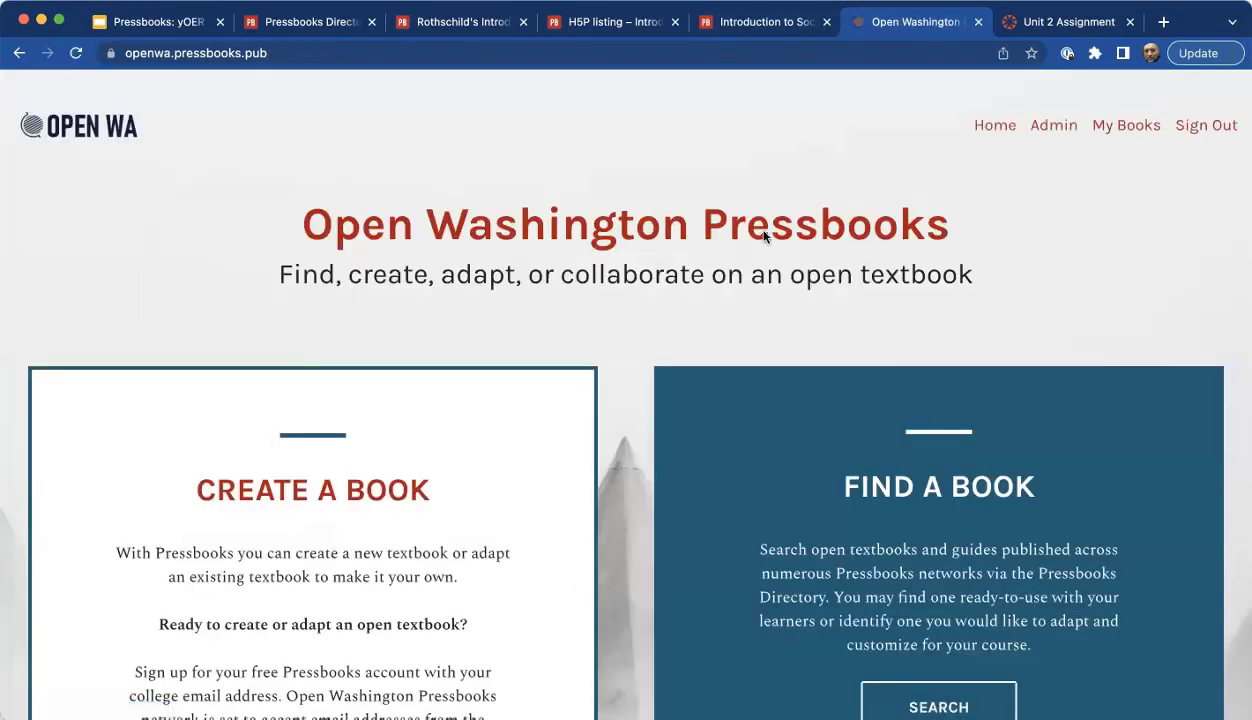
scroll(1082, 298, "down", 5)
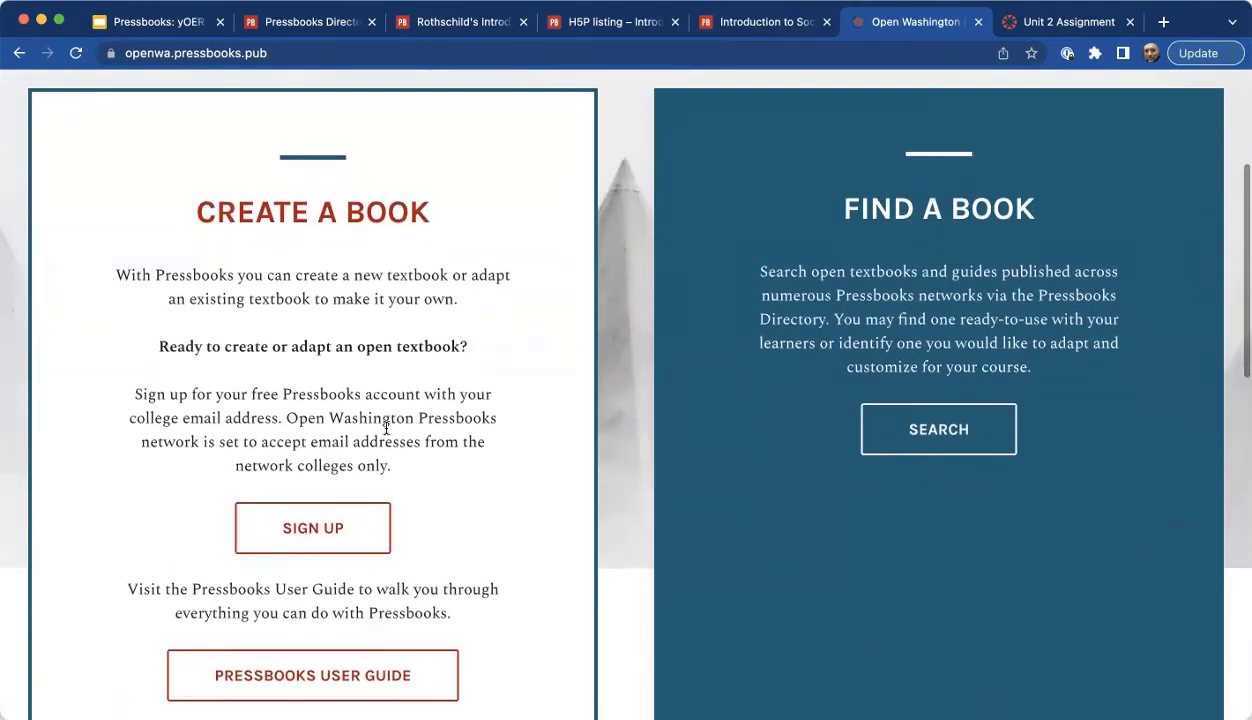
left_click(314, 536)
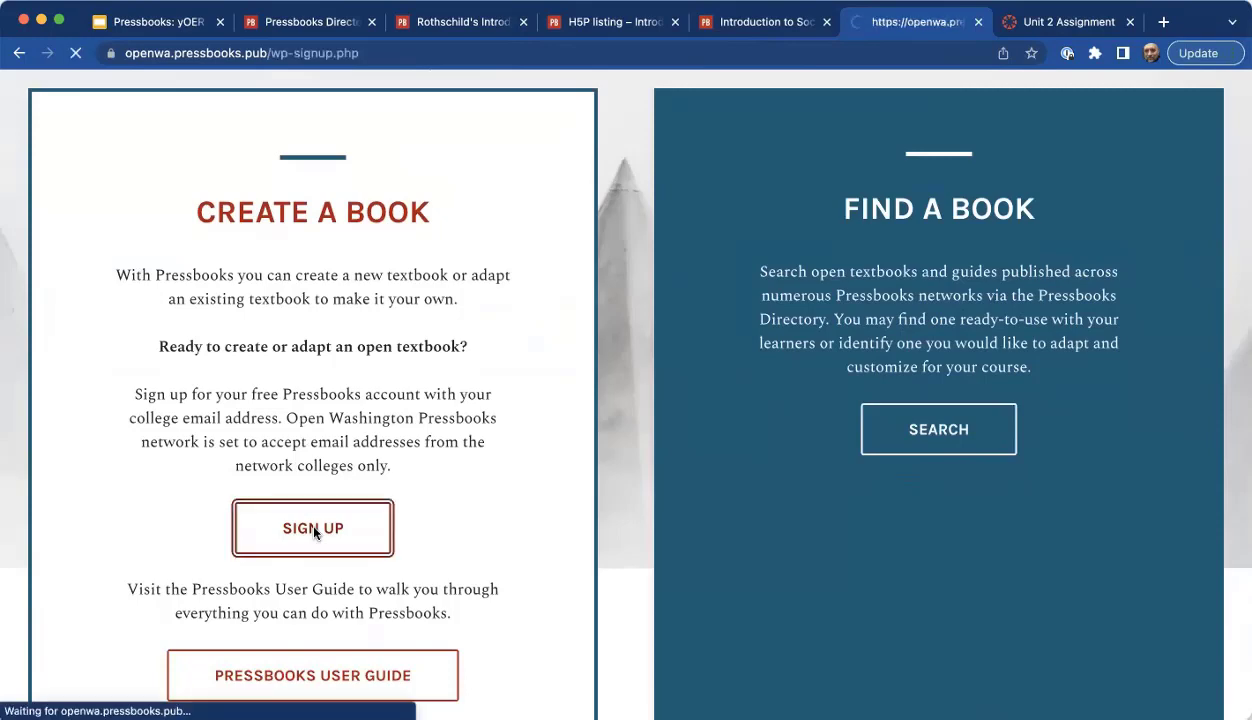
scroll(566, 268, "down", 5)
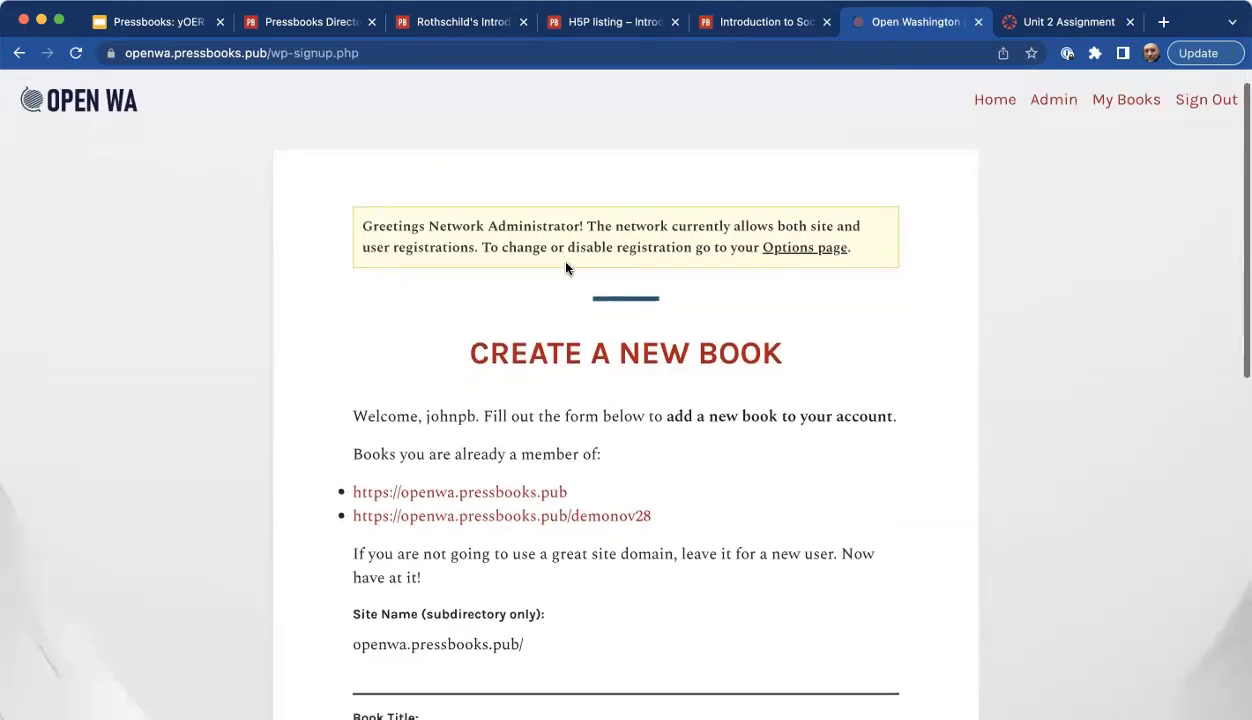
scroll(566, 268, "up", 5)
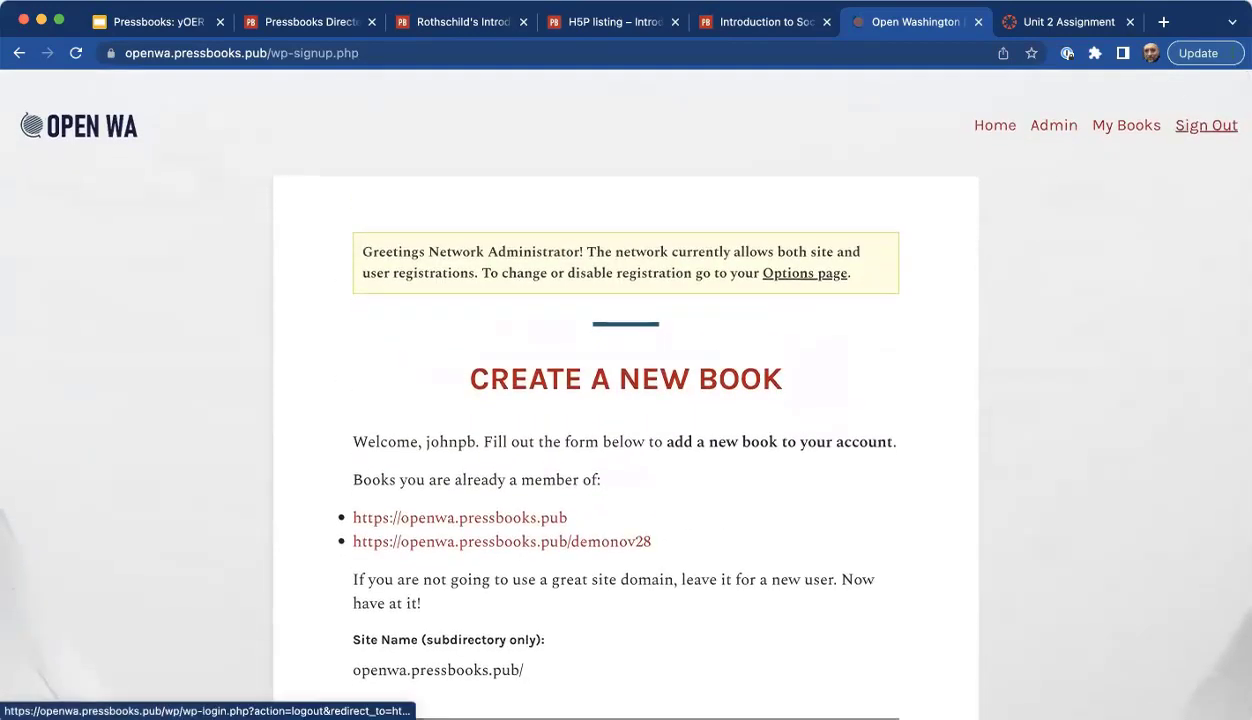
Sign out of the Open Washington network and open the account registration form.
left_click(1207, 126)
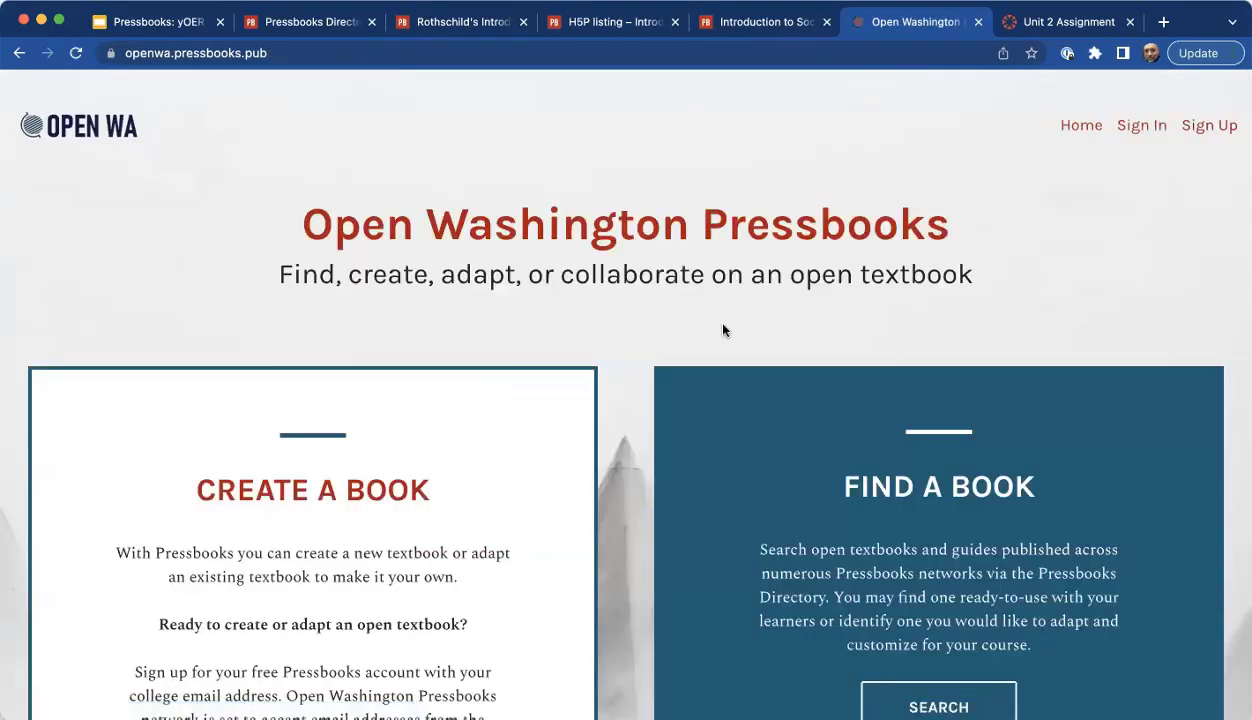
scroll(725, 330, "down", 10)
left_click(324, 281)
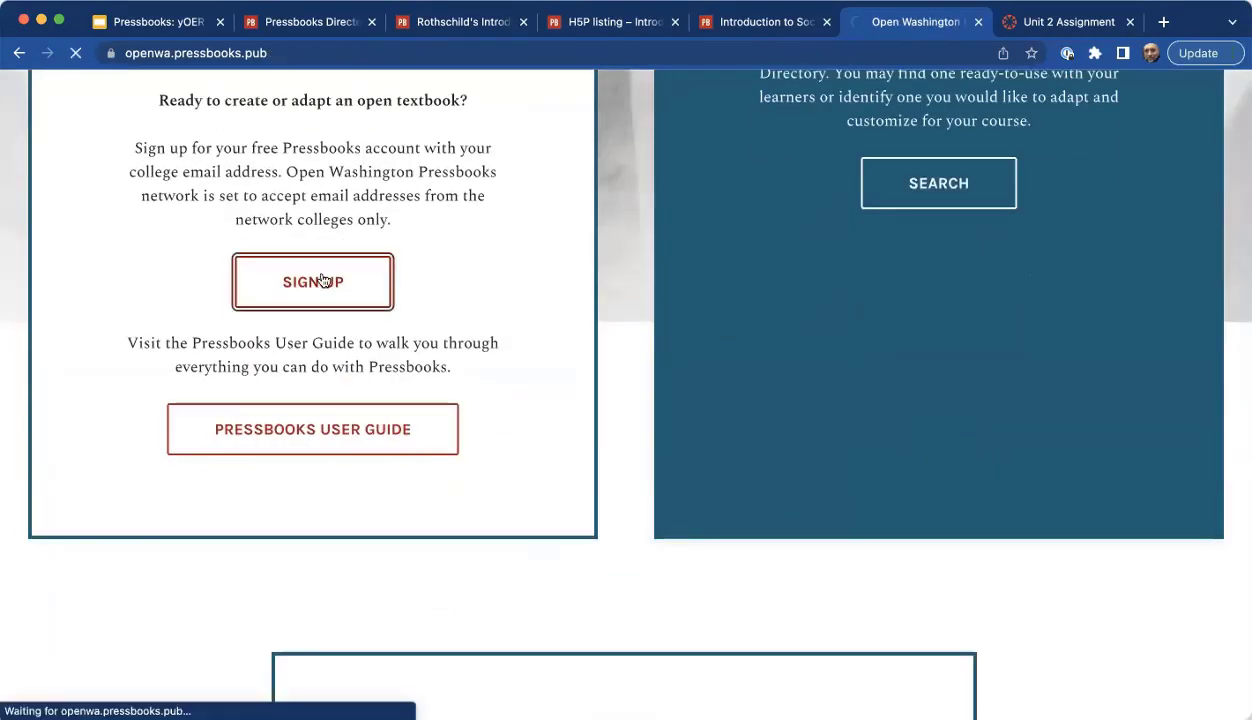
Review the username, email and password fields and the Register my book now option.
scroll(405, 296, "down", 2)
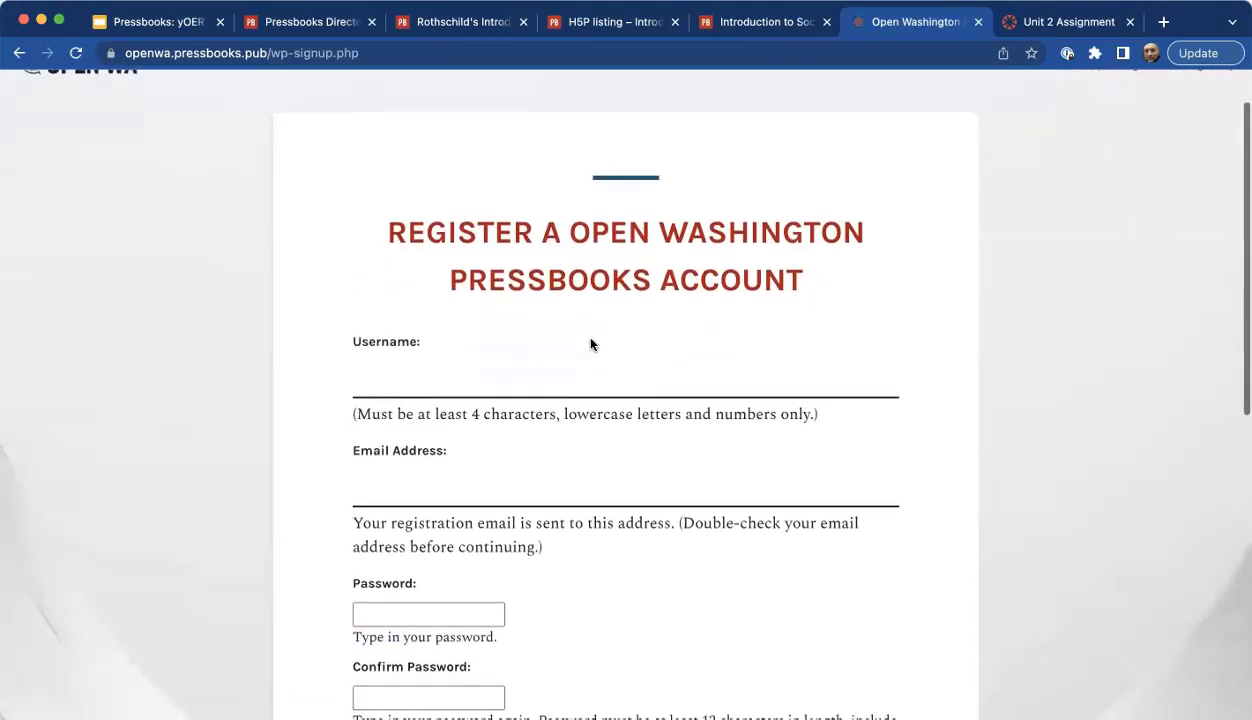
scroll(591, 344, "down", 2)
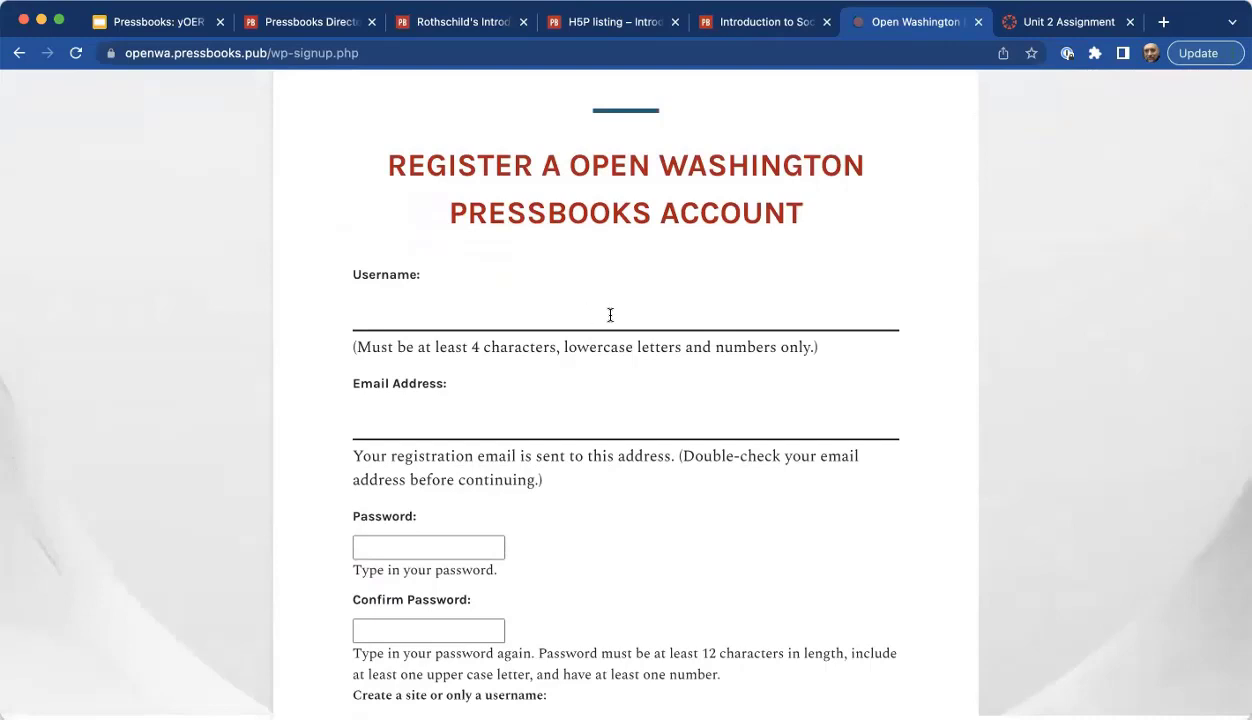
scroll(610, 315, "down", 1)
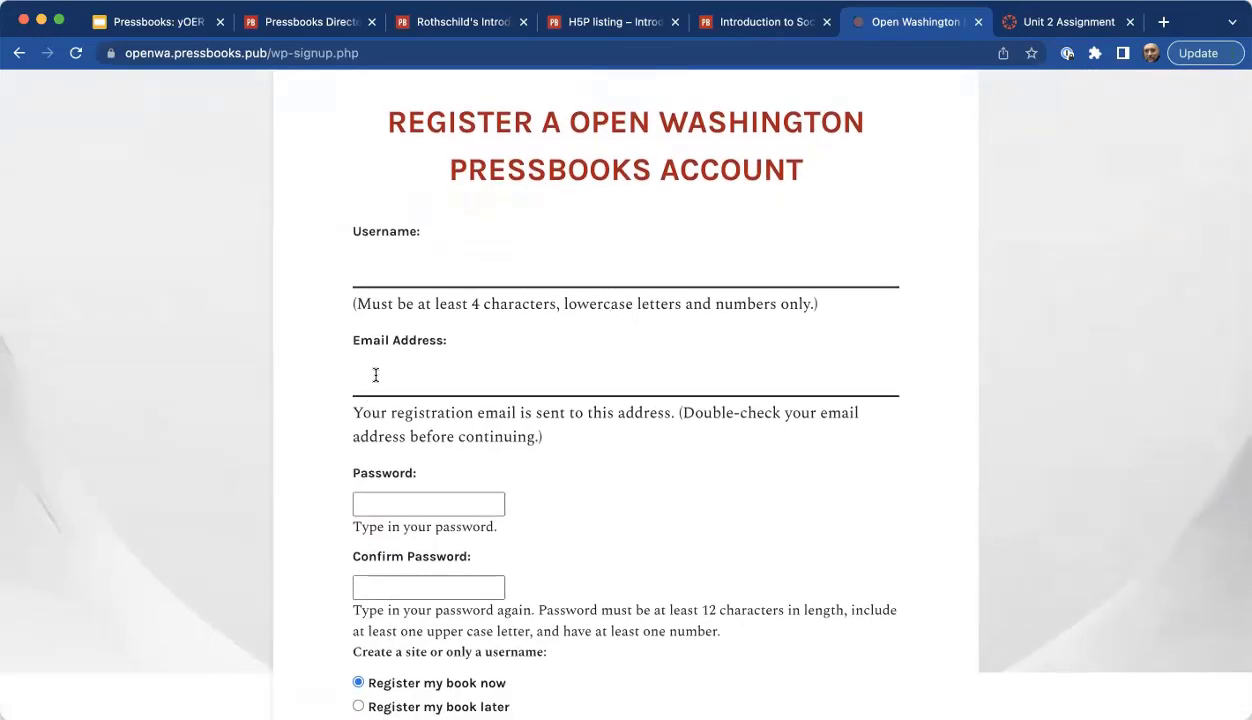
left_click(497, 381)
scroll(592, 462, "down", 1)
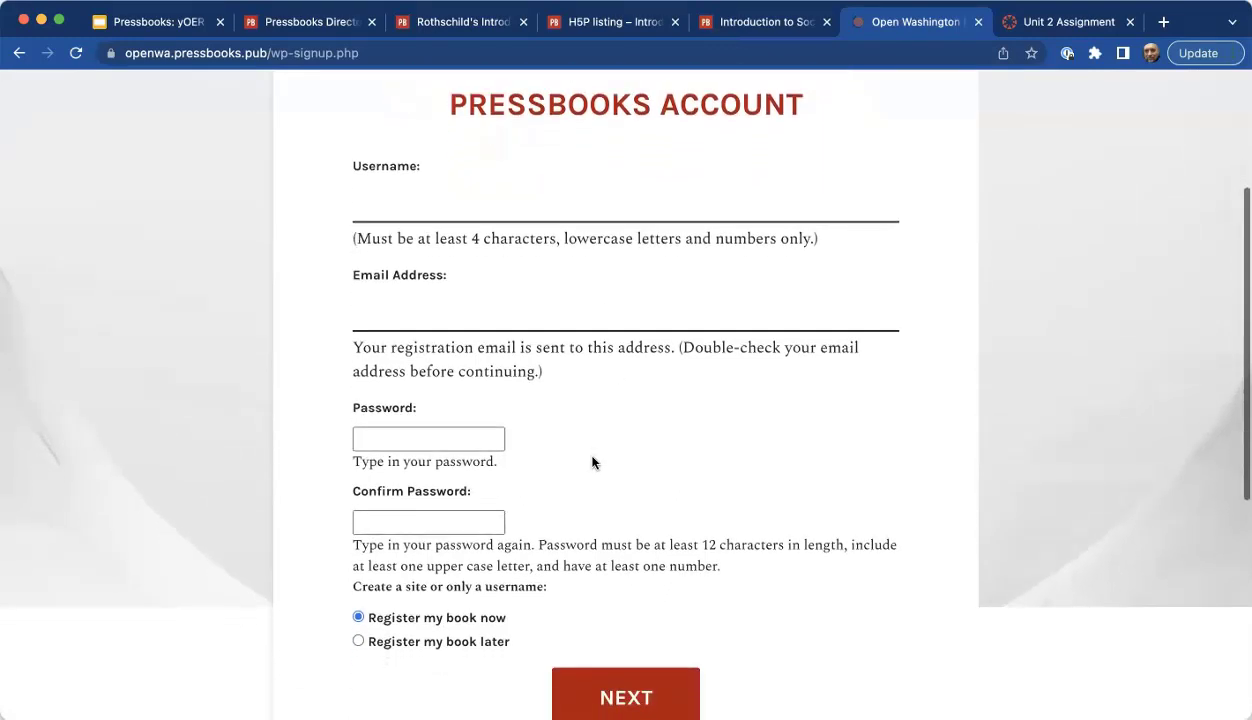
scroll(640, 479, "down", 1)
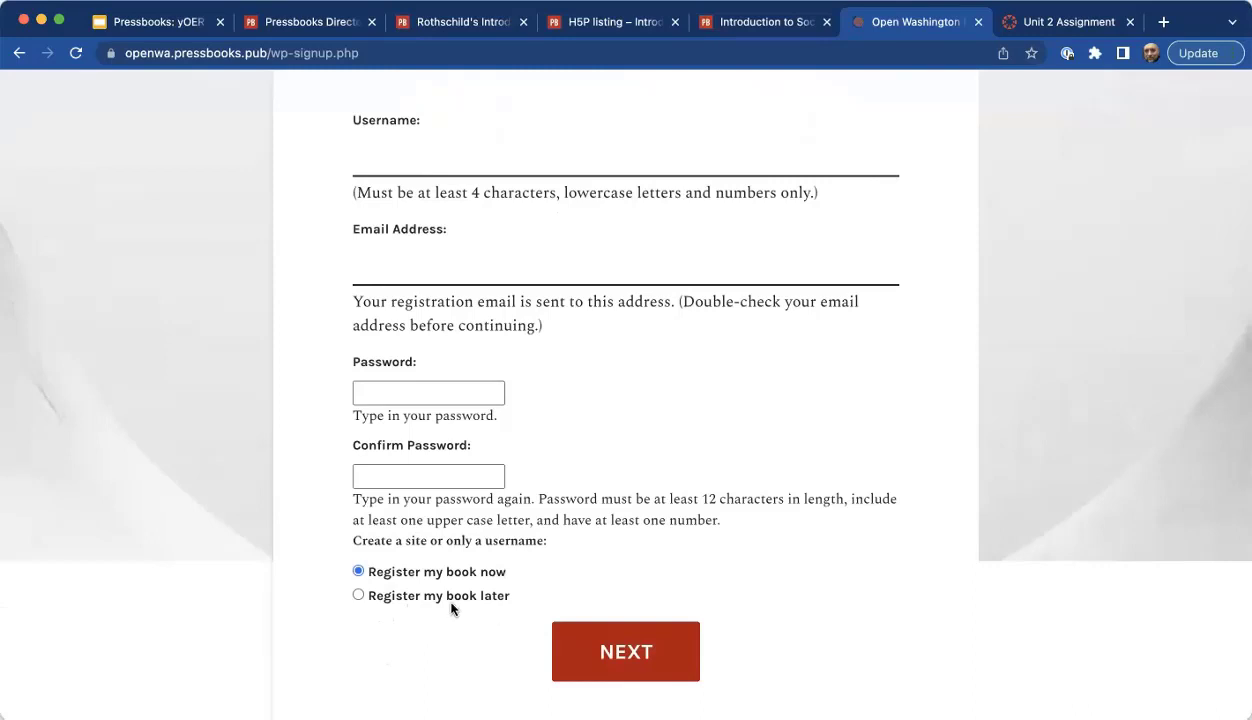
scroll(741, 433, "up", 5)
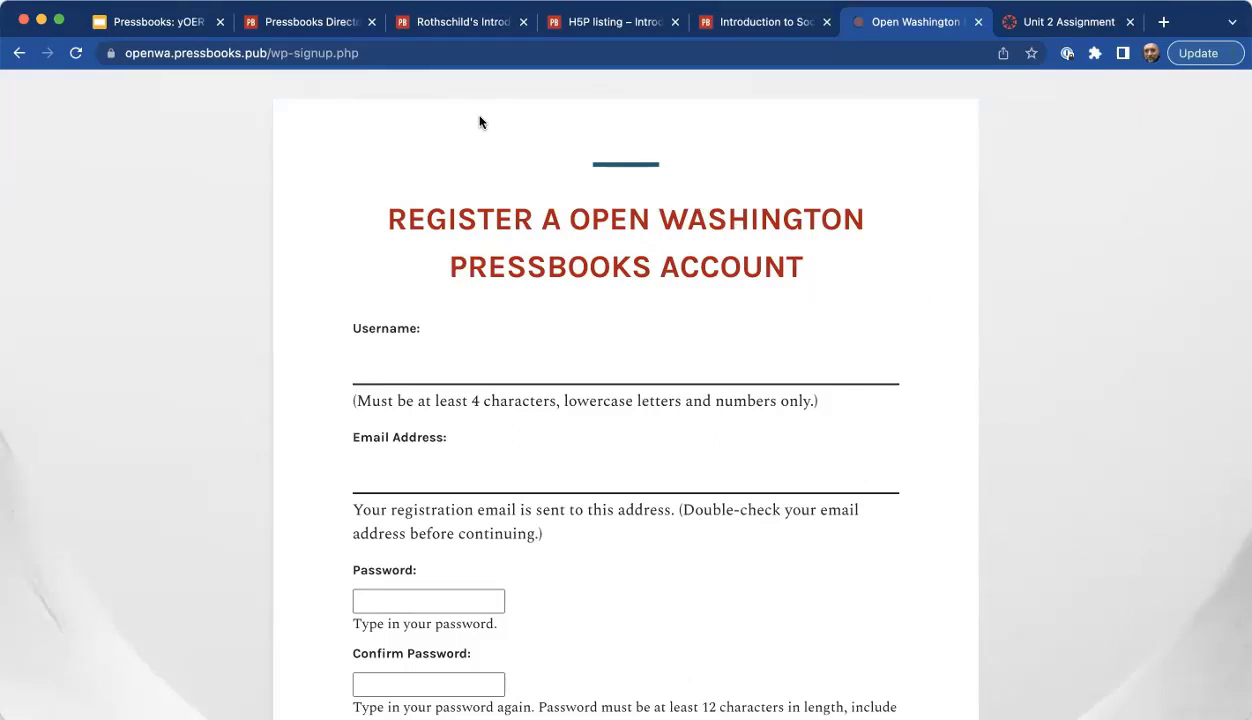
scroll(722, 222, "down", 5)
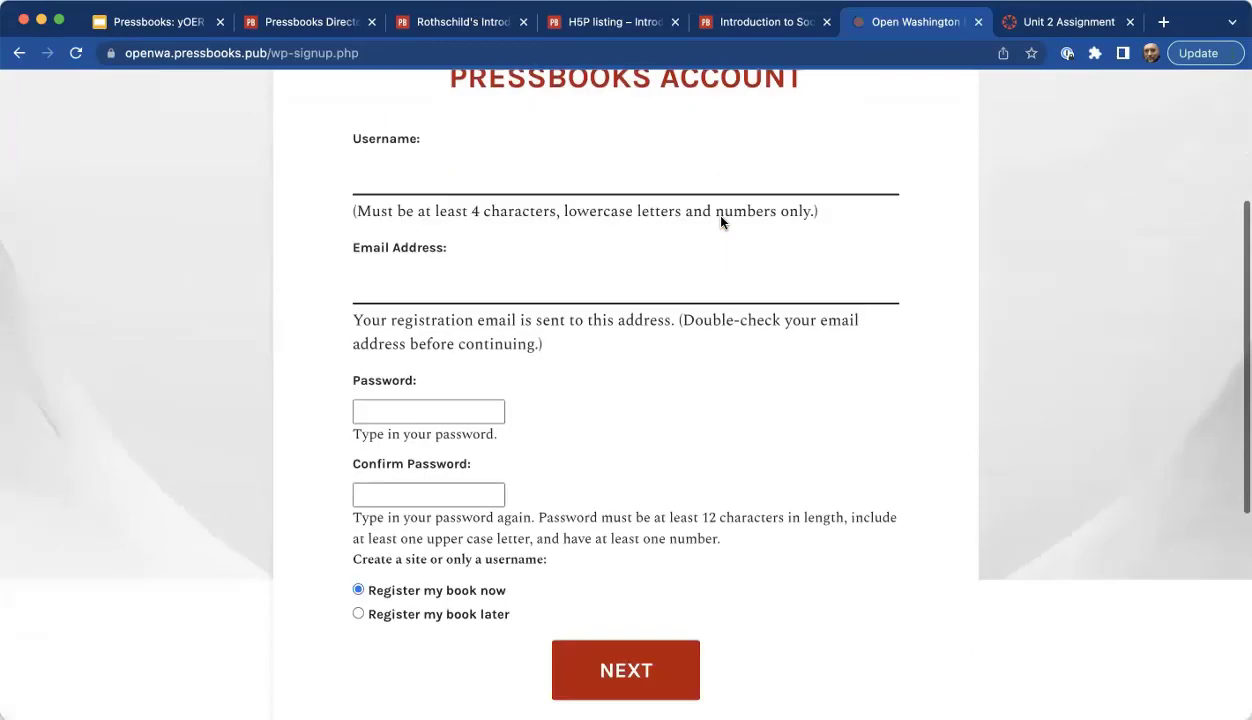
scroll(722, 222, "up", 6)
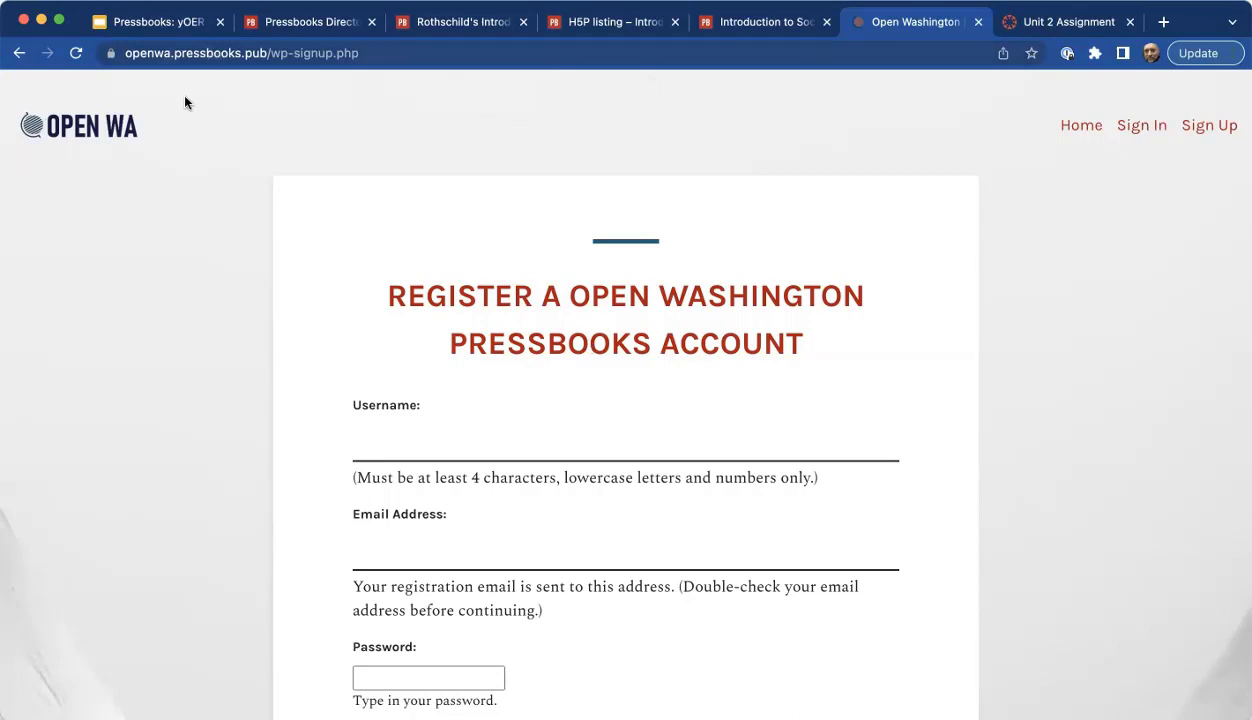
scroll(211, 134, "down", 1)
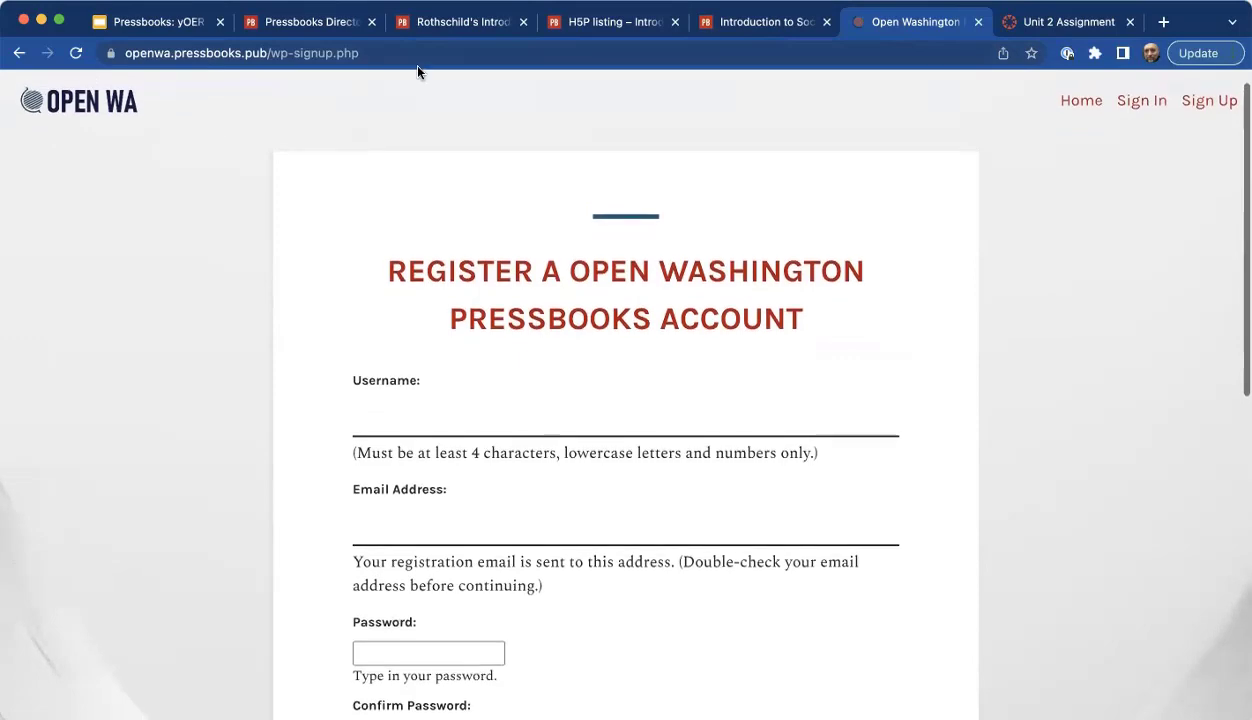
Return from the Introduction to Sociology book to the Directory's sociology search results.
left_click(460, 28)
left_click(332, 28)
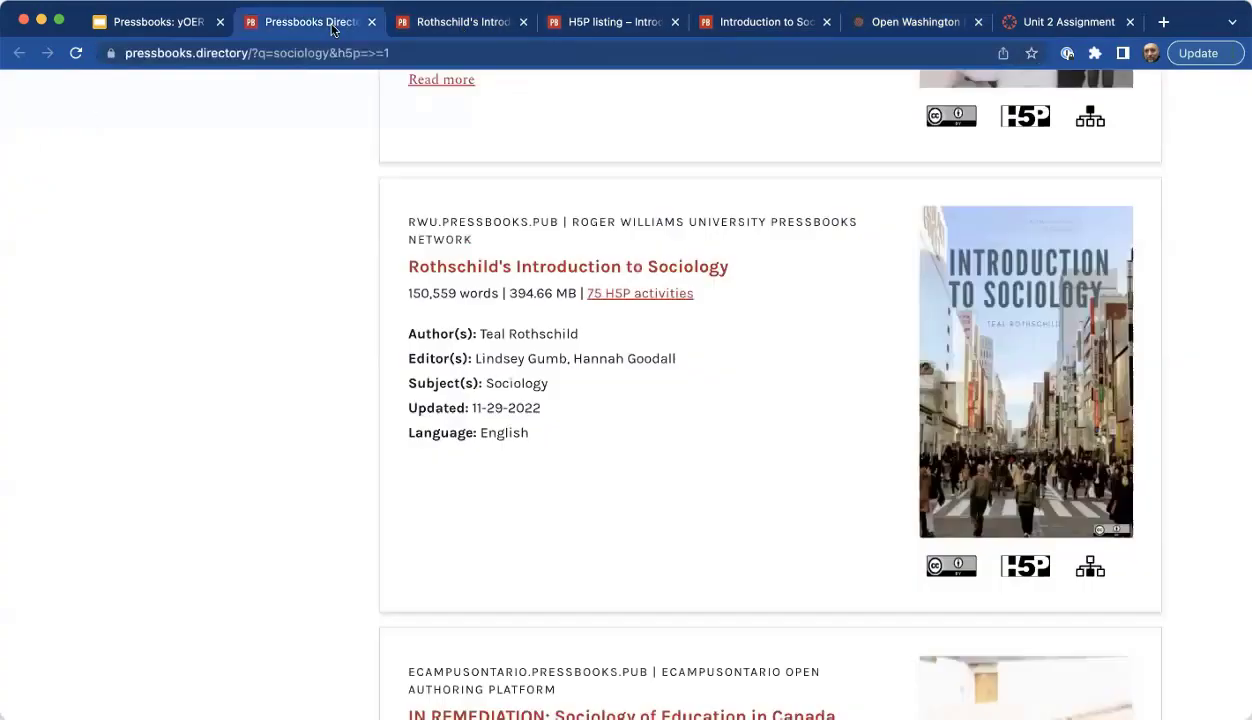
scroll(372, 247, "up", 2)
scroll(372, 247, "up", 8)
scroll(372, 248, "down", 3)
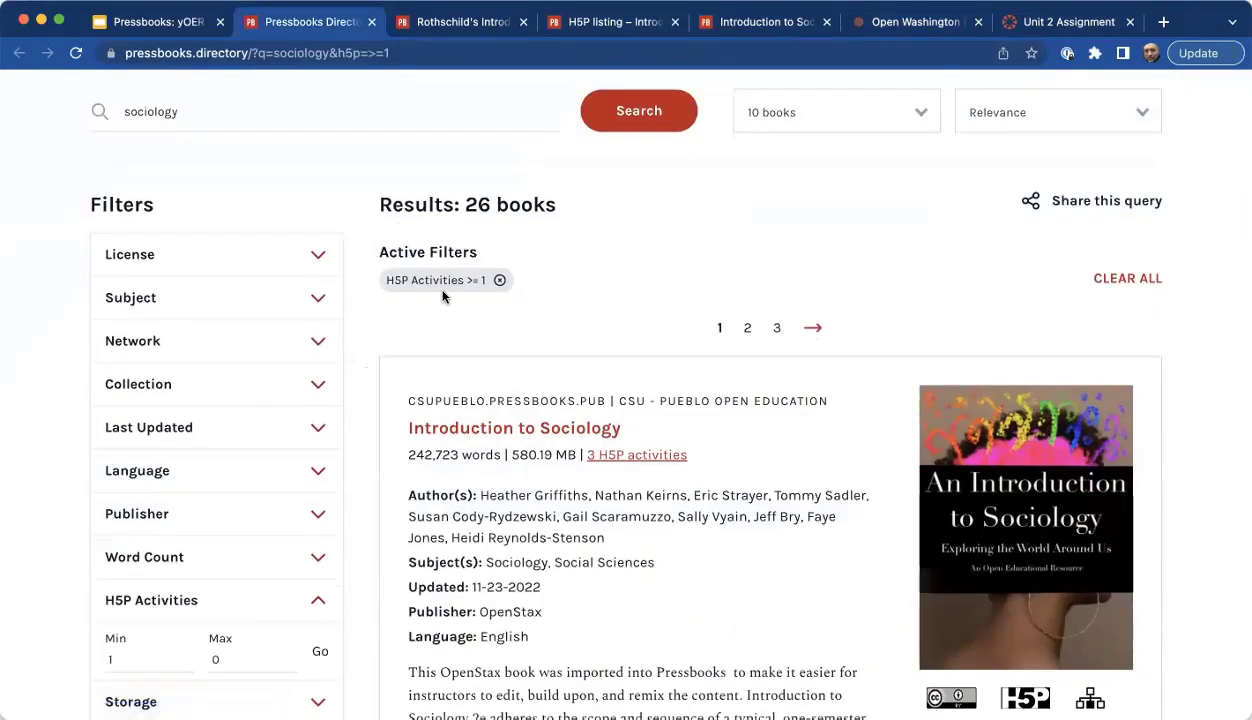
Remove the H5P Activities >= 1 filter and sociology query to list all 4,898 books, and expand Network.
left_click(499, 280)
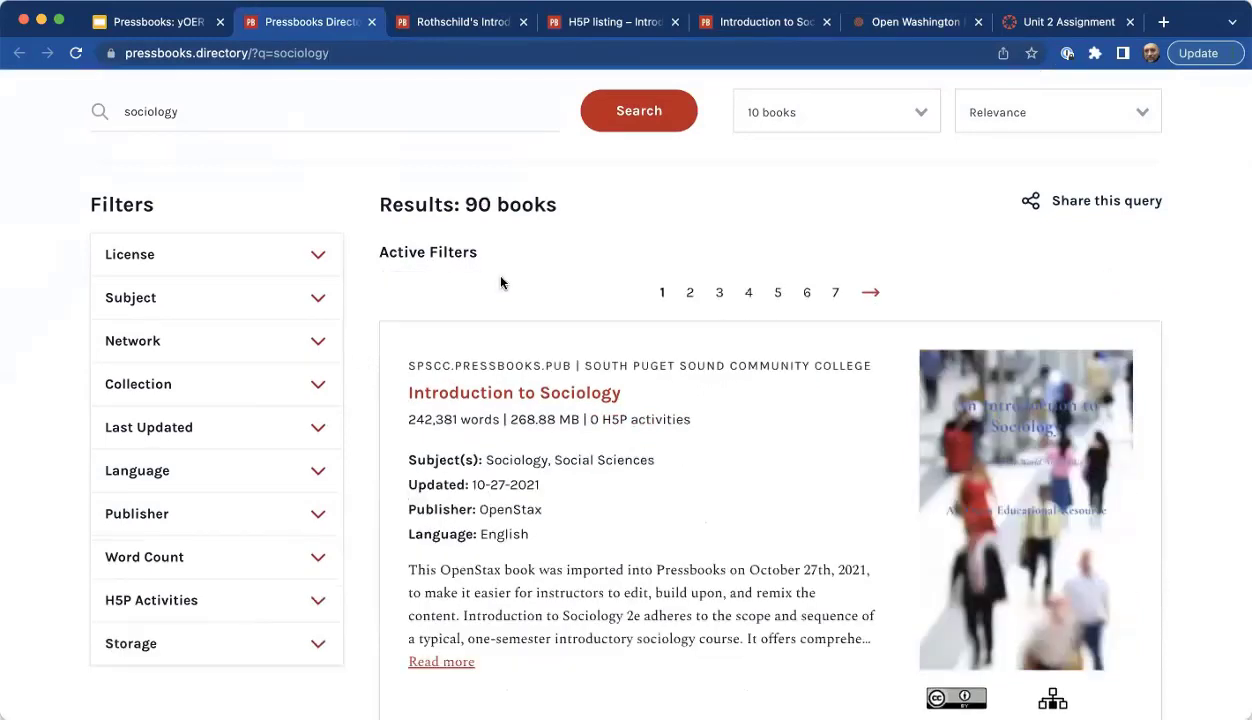
left_click(300, 113)
left_click(538, 111)
left_click(639, 111)
left_click(318, 223)
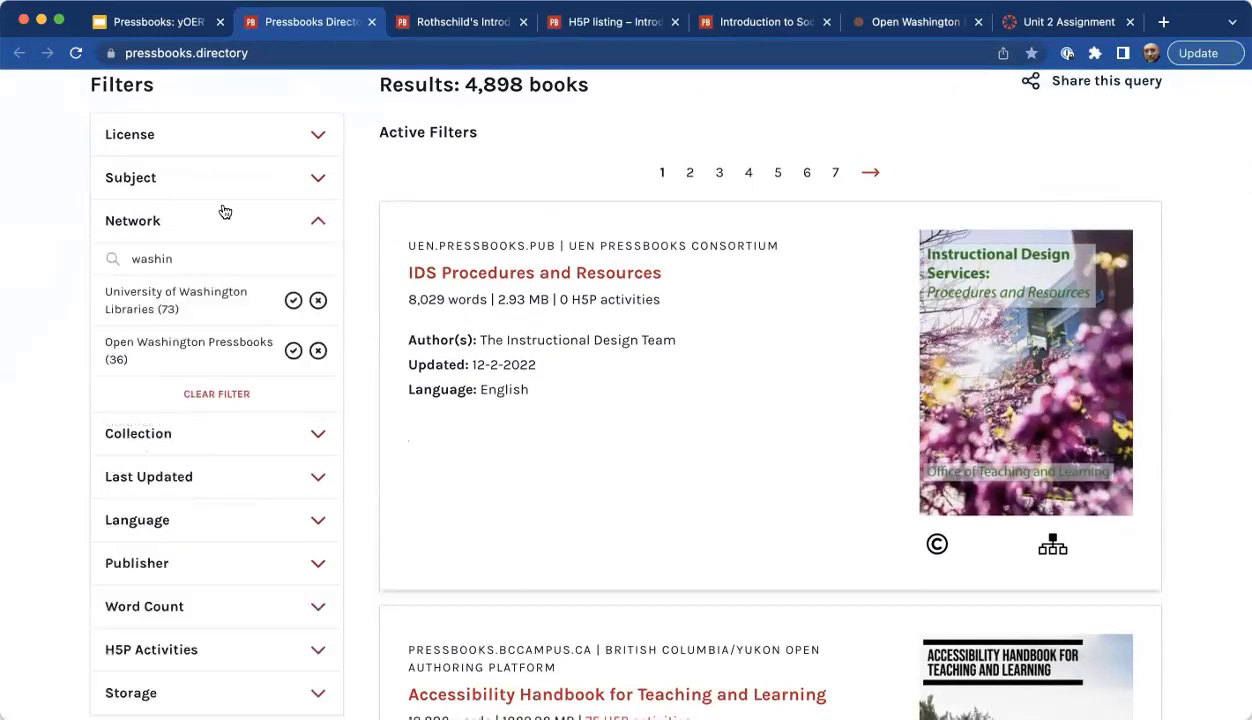
Apply the Open Washington Pressbooks network filter and browse its 36 books, such as HDR Panoramas.
left_click(293, 351)
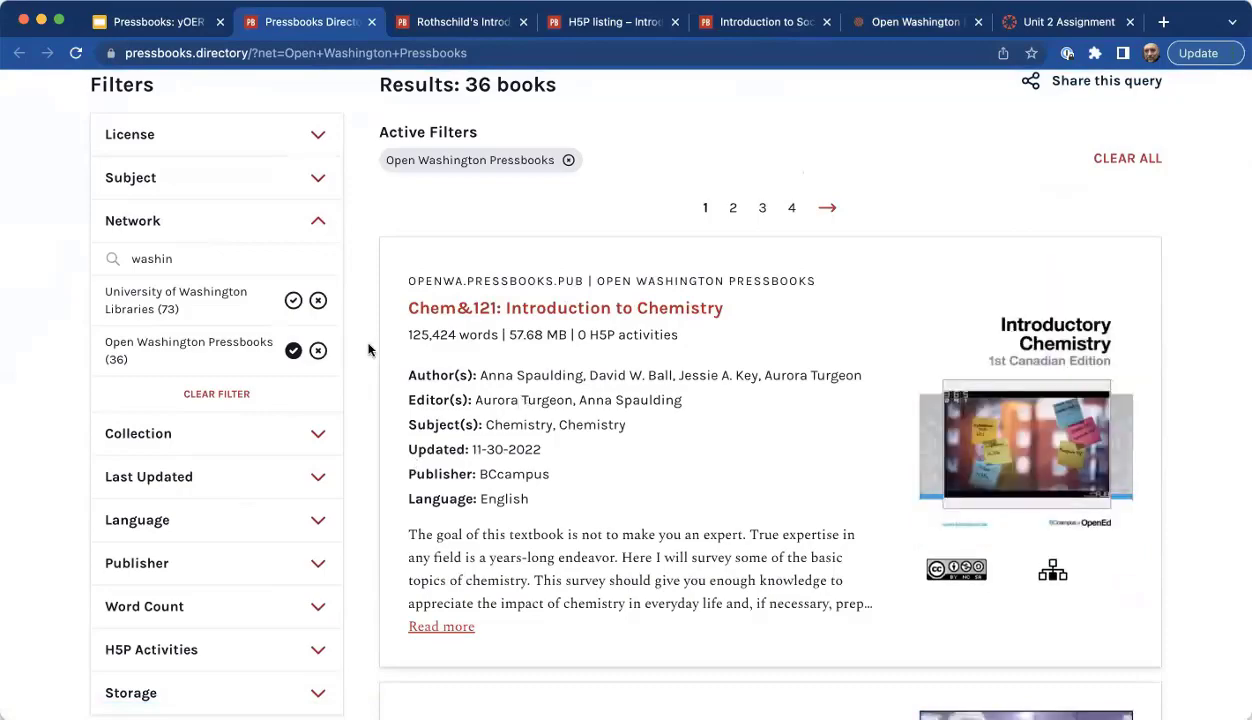
scroll(368, 349, "up", 3)
scroll(368, 349, "down", 3)
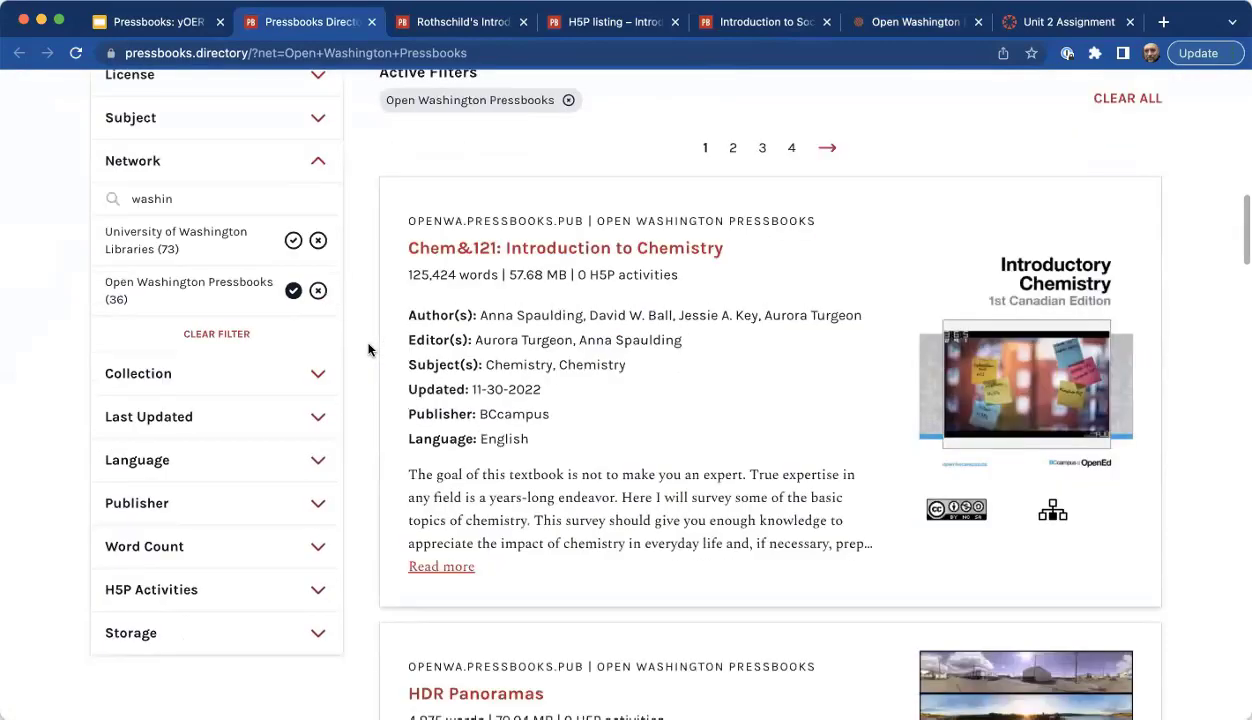
scroll(368, 349, "down", 6)
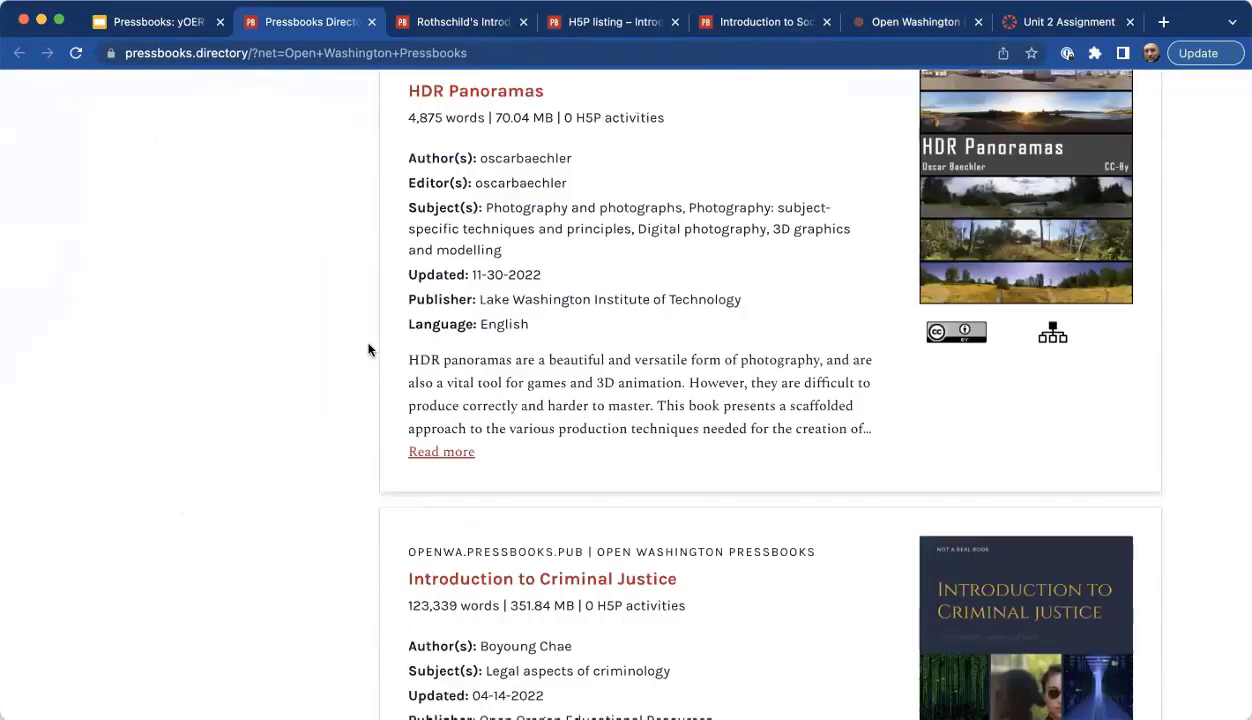
scroll(368, 349, "down", 5)
scroll(368, 349, "up", 12)
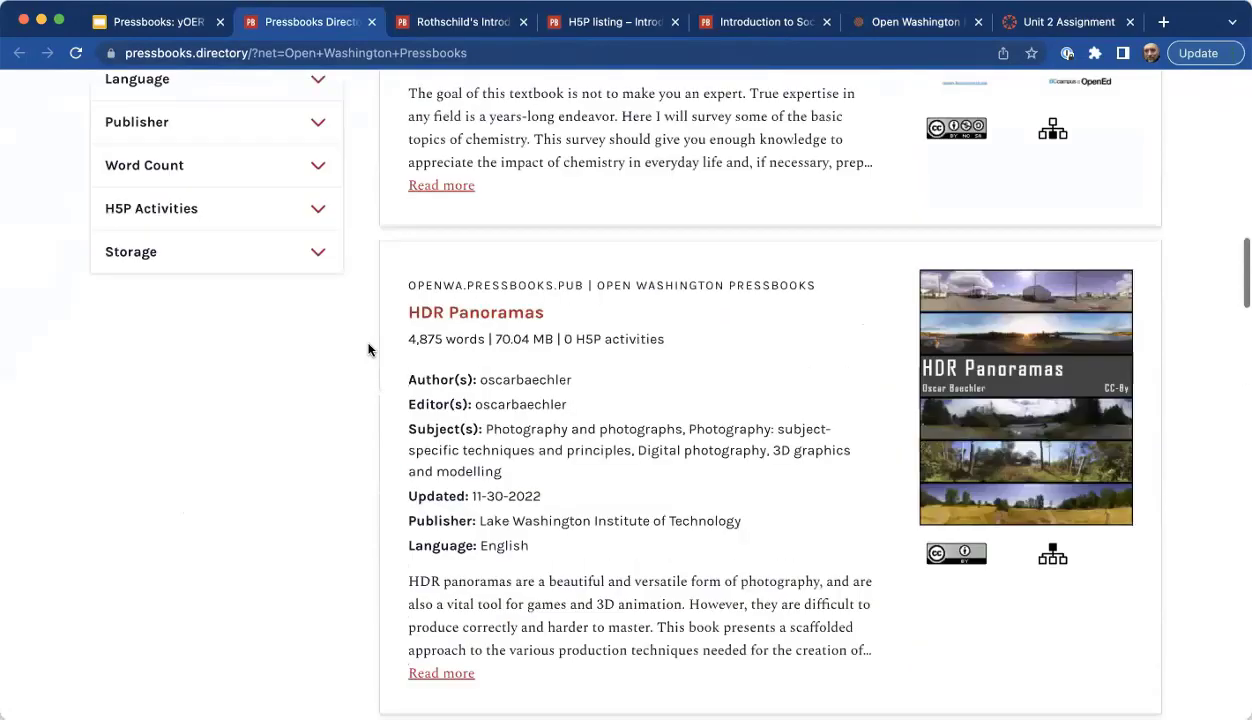
scroll(368, 349, "down", 5)
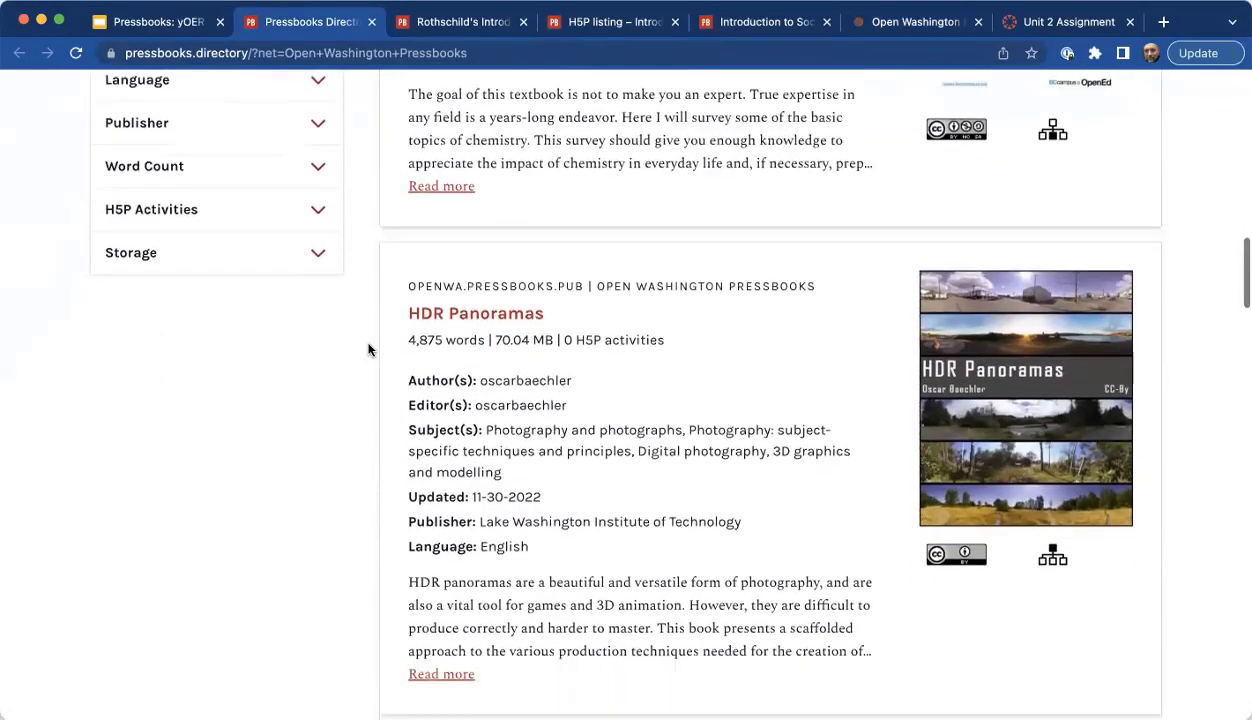
scroll(368, 349, "down", 5)
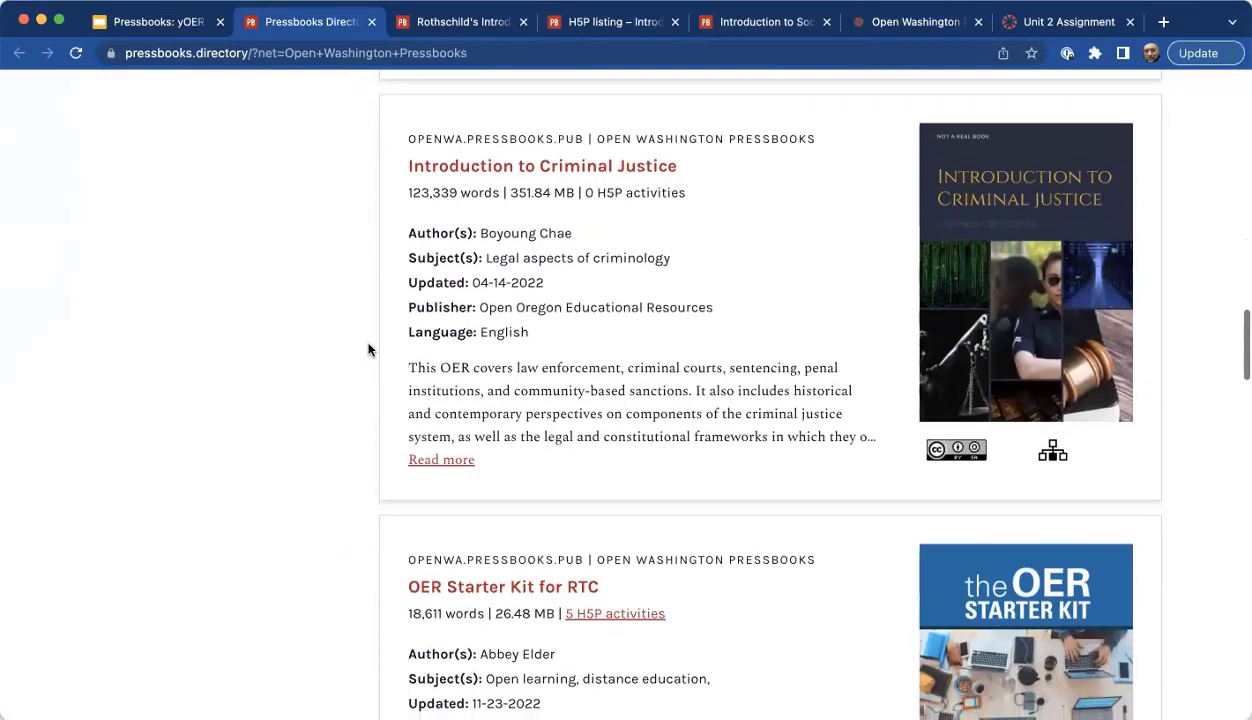
scroll(368, 349, "up", 10)
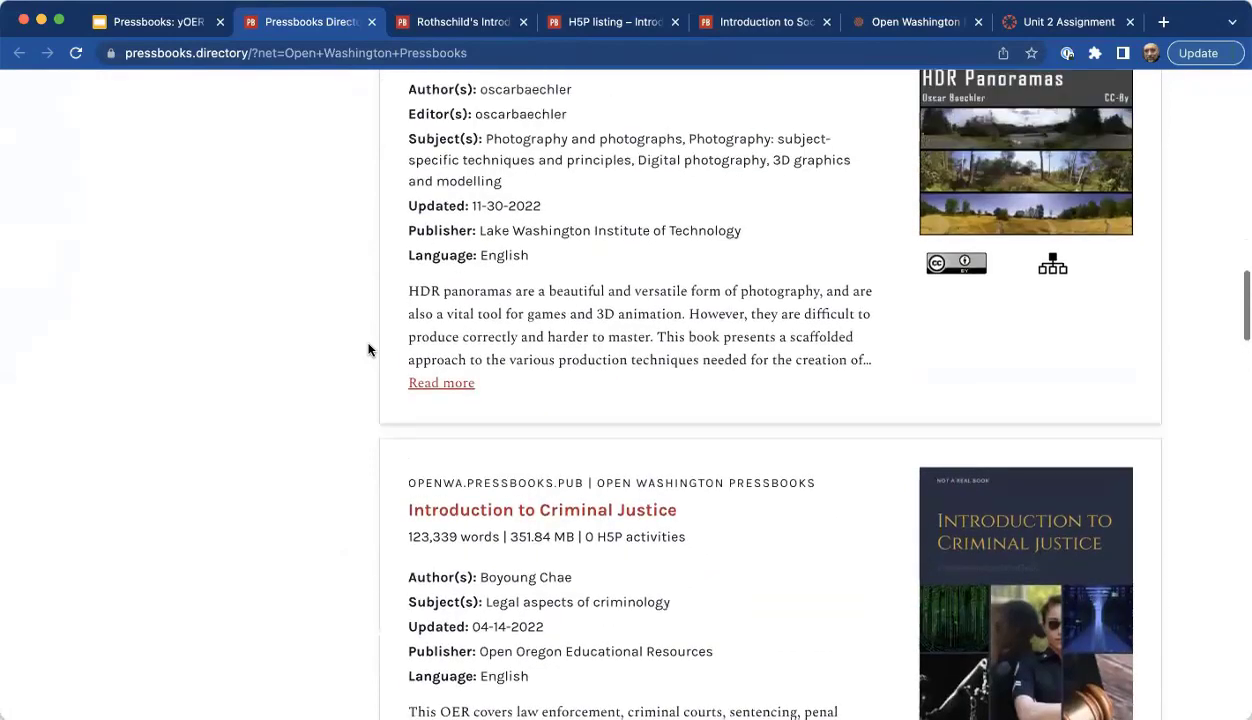
scroll(368, 349, "up", 2)
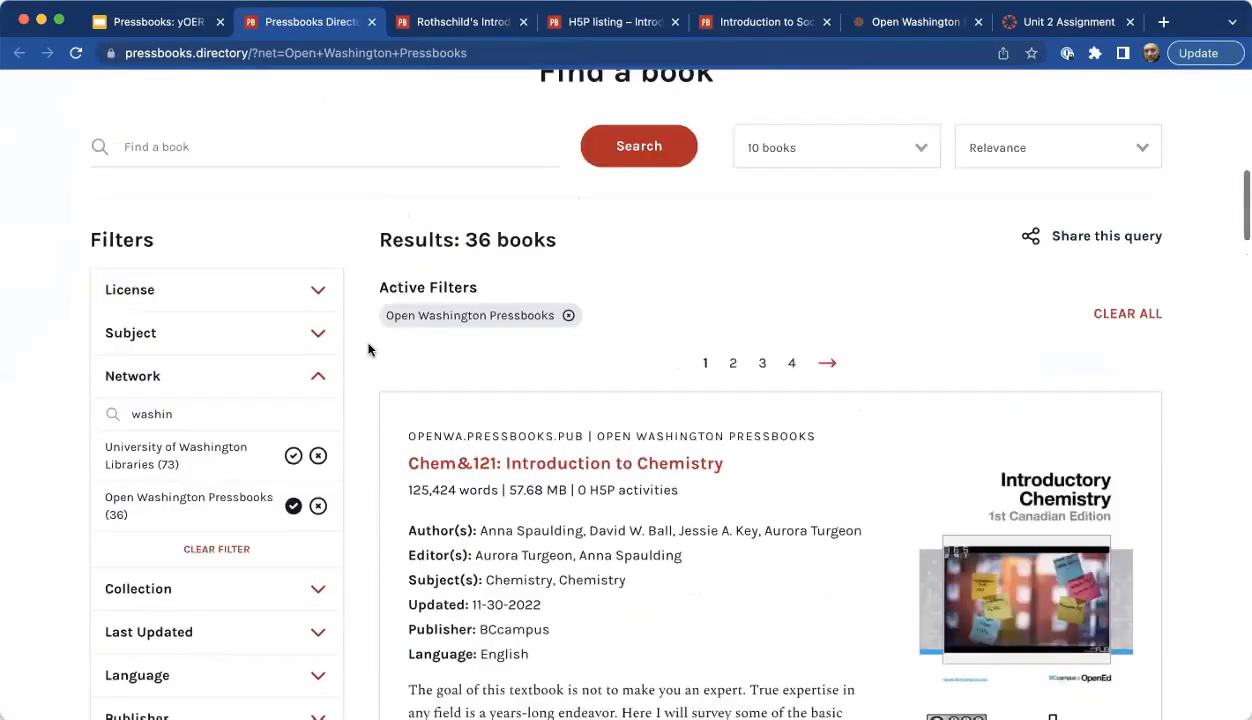
scroll(368, 349, "down", 1)
scroll(368, 349, "down", 2)
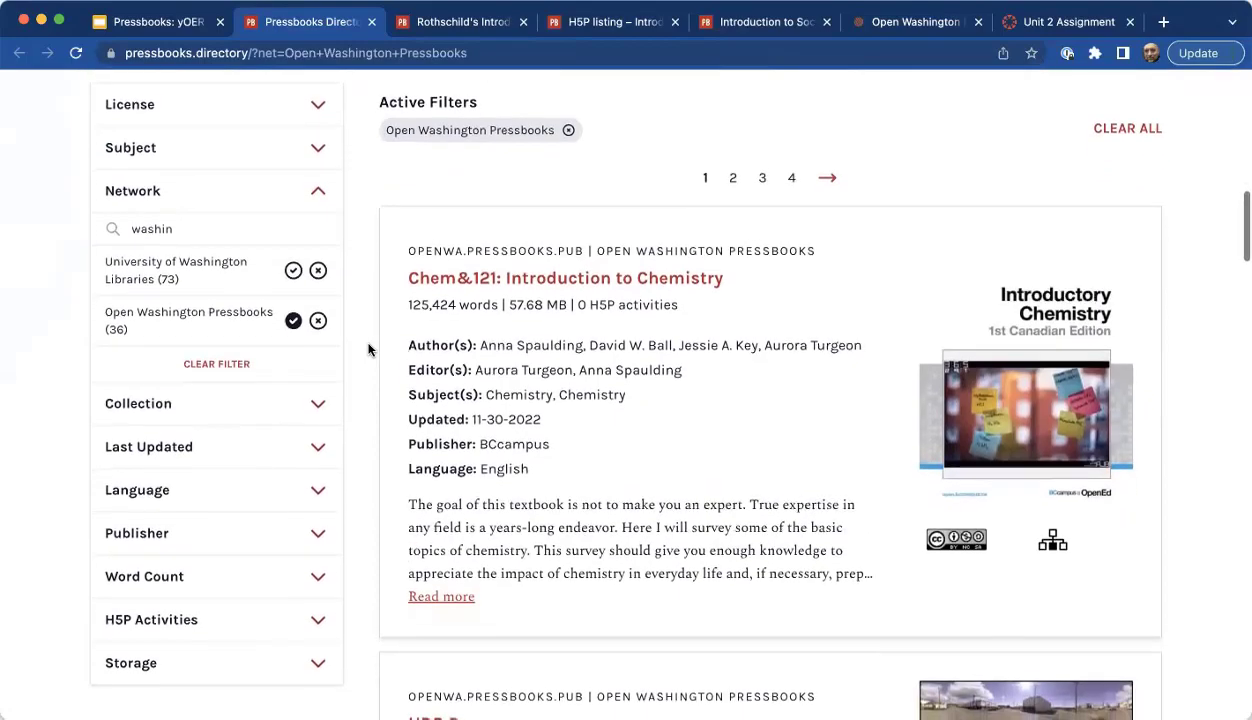
scroll(368, 349, "down", 10)
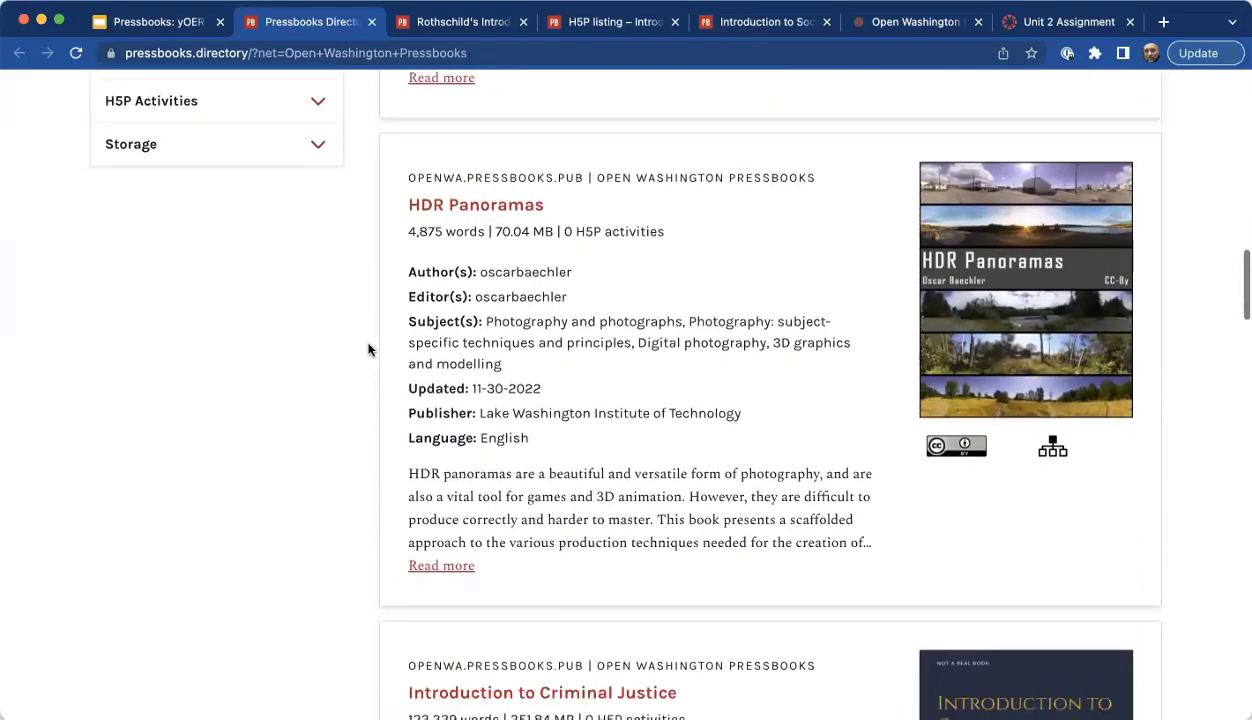
scroll(368, 349, "down", 15)
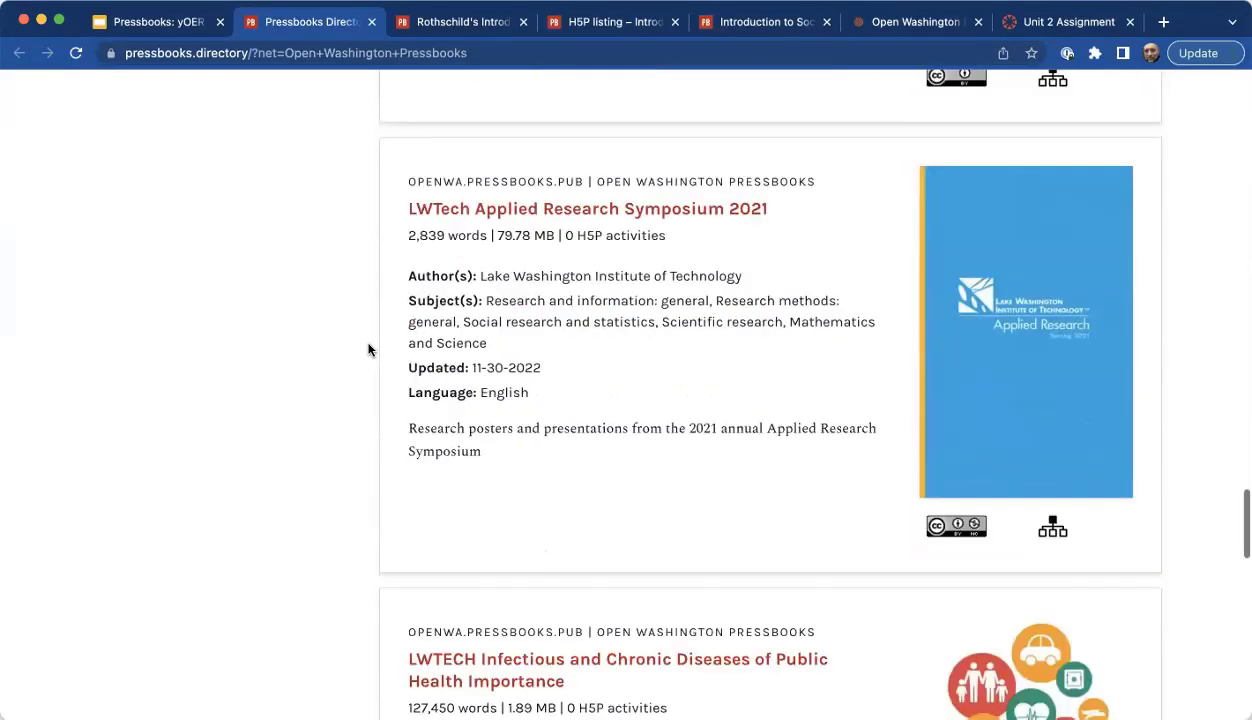
scroll(368, 349, "down", 15)
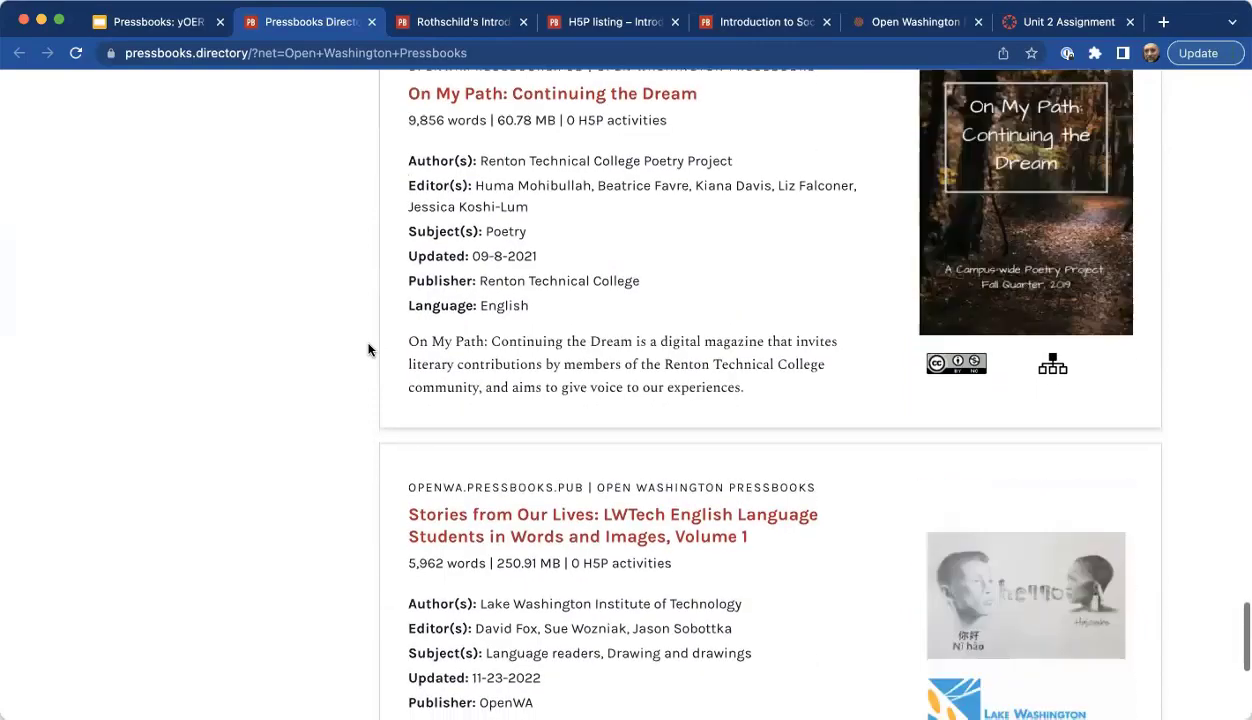
scroll(368, 349, "up", 20)
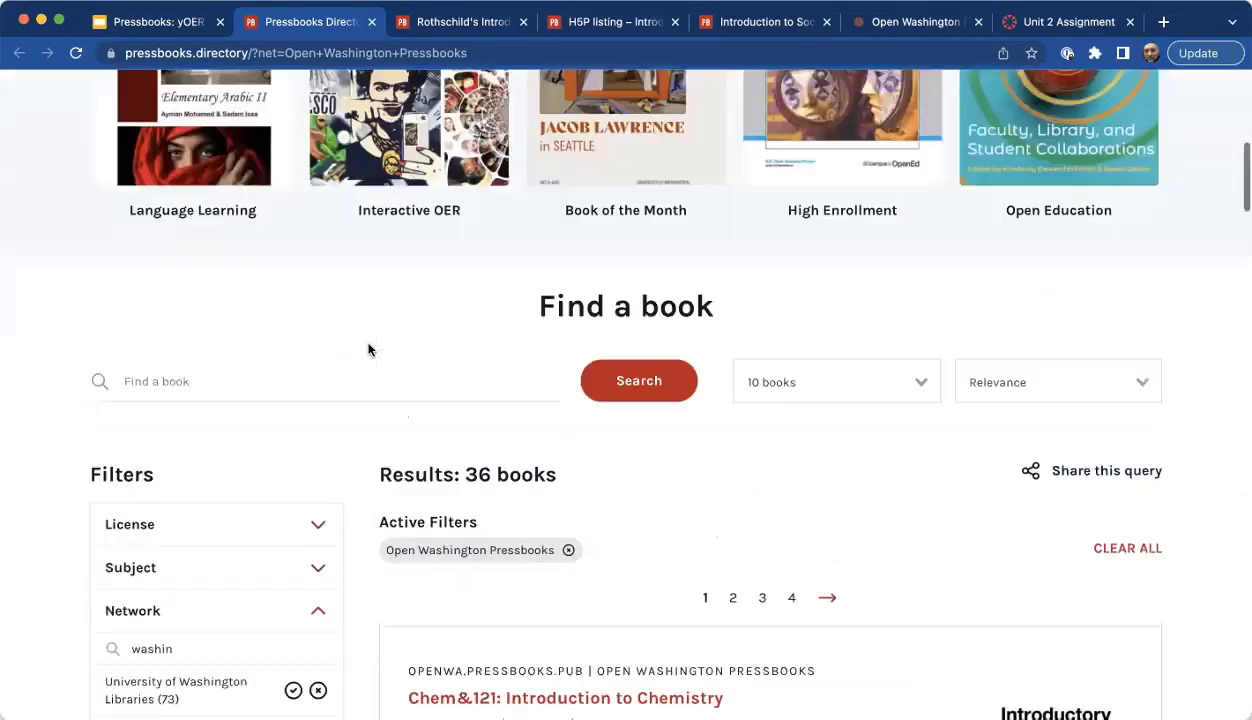
scroll(368, 349, "up", 10)
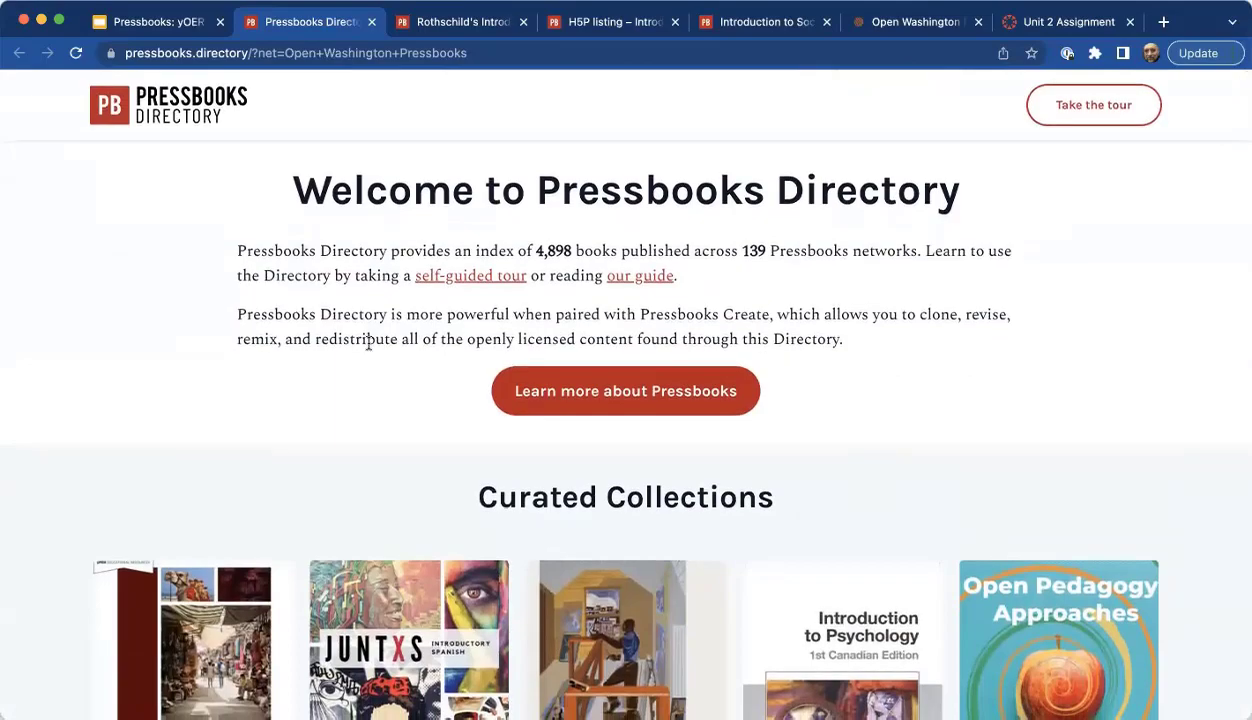